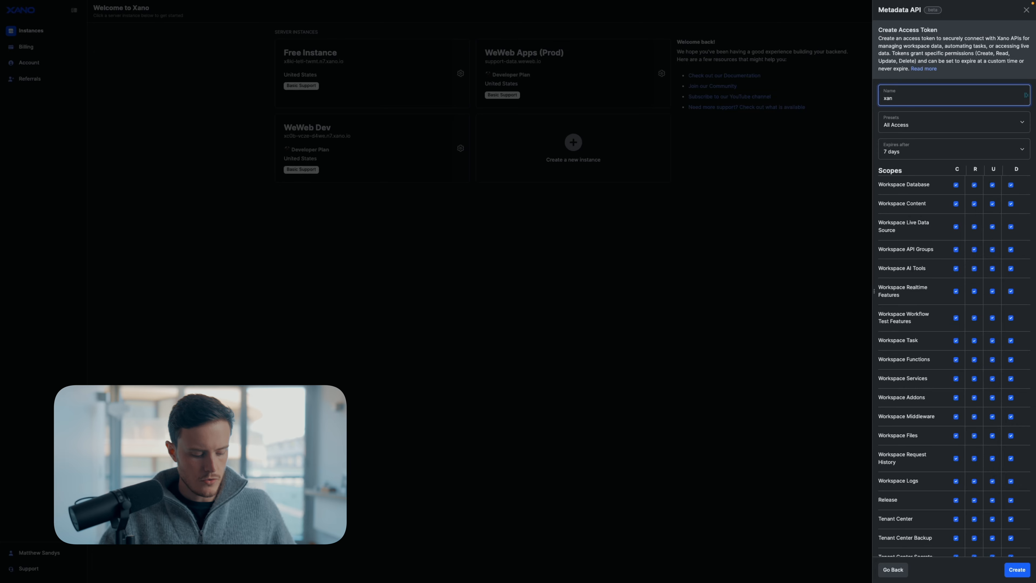
Create a Metadata API access token named xano_demo and copy it
{"action": "type", "text": "demo"}
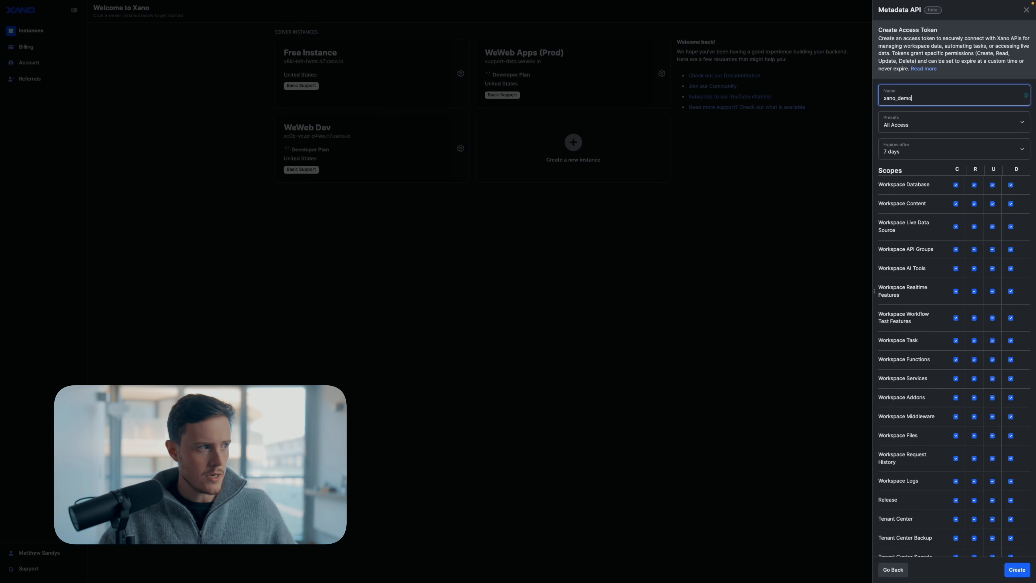
{"action": "left_click", "coordinate": [1016, 570]}
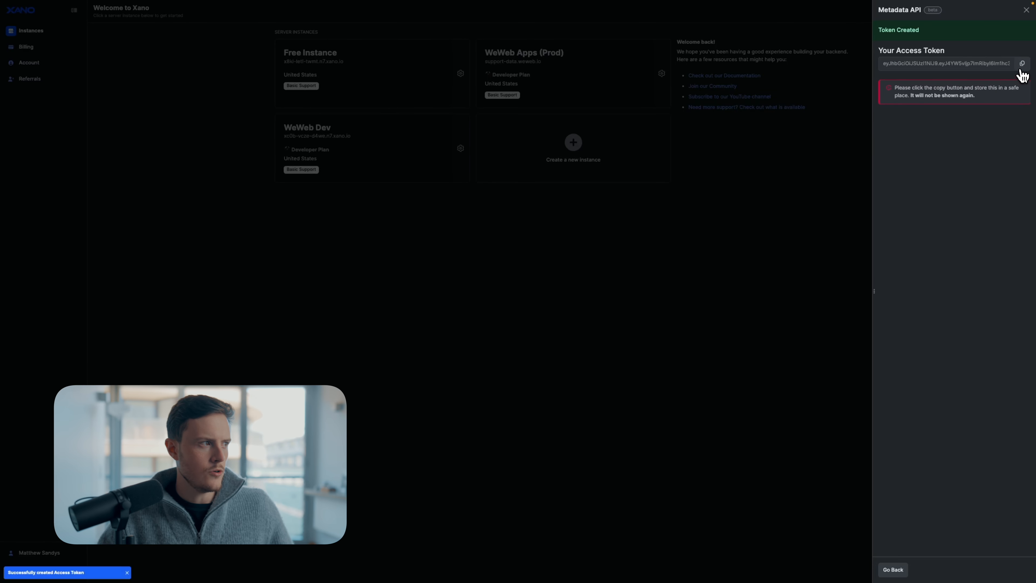
{"action": "left_click", "coordinate": [1022, 64]}
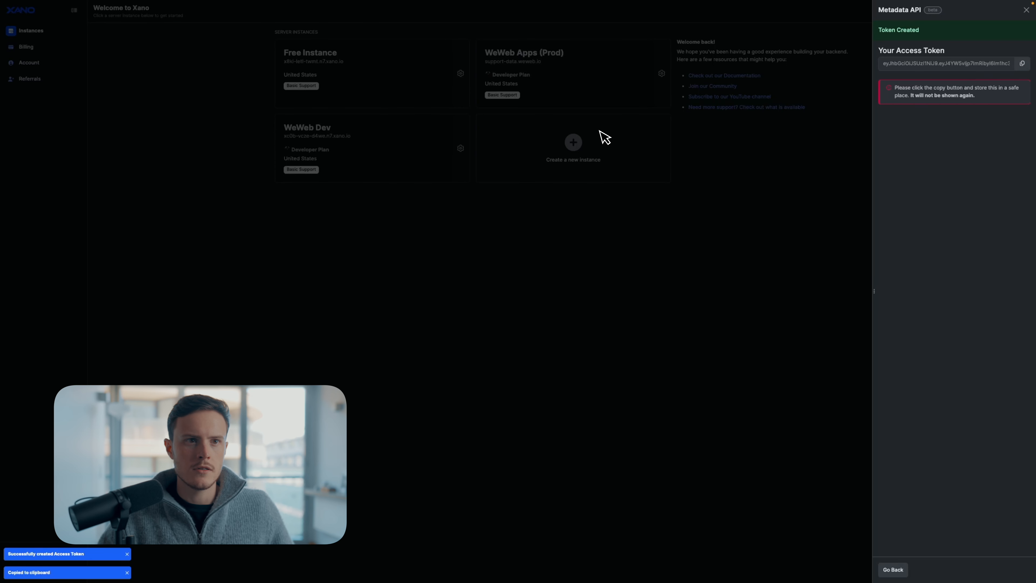
Switch to WeWeb and paste the access token as the Xano connection's Meta API key
{"action": "mouse_move", "coordinate": [4, 164]}
{"action": "left_click", "coordinate": [68, 105]}
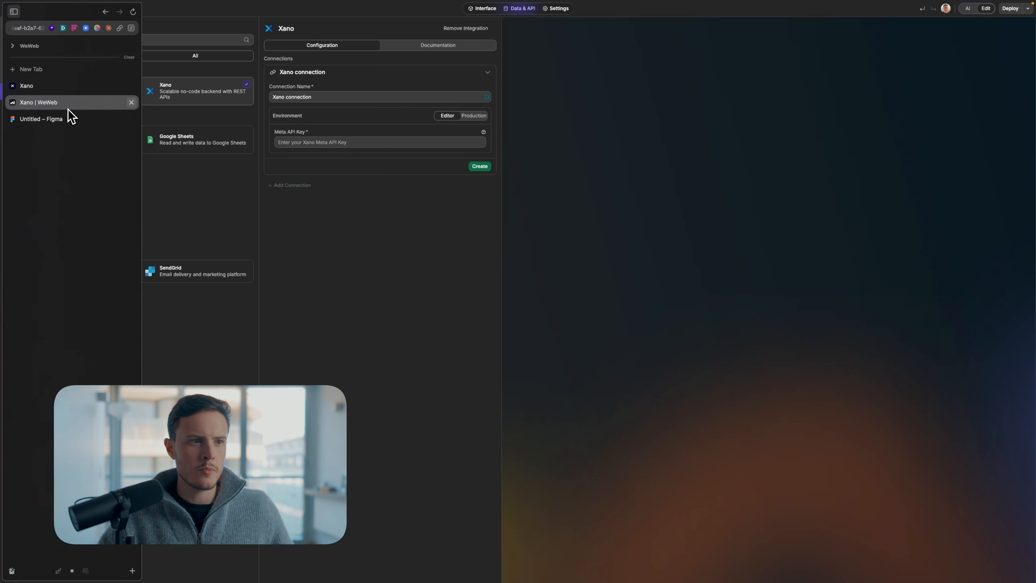
{"action": "left_click", "coordinate": [316, 143]}
{"action": "key", "text": "ctrl+v"}
Select the Free Instance and the Event Management workspace, and create the Xano connection
{"action": "left_click", "coordinate": [361, 165]}
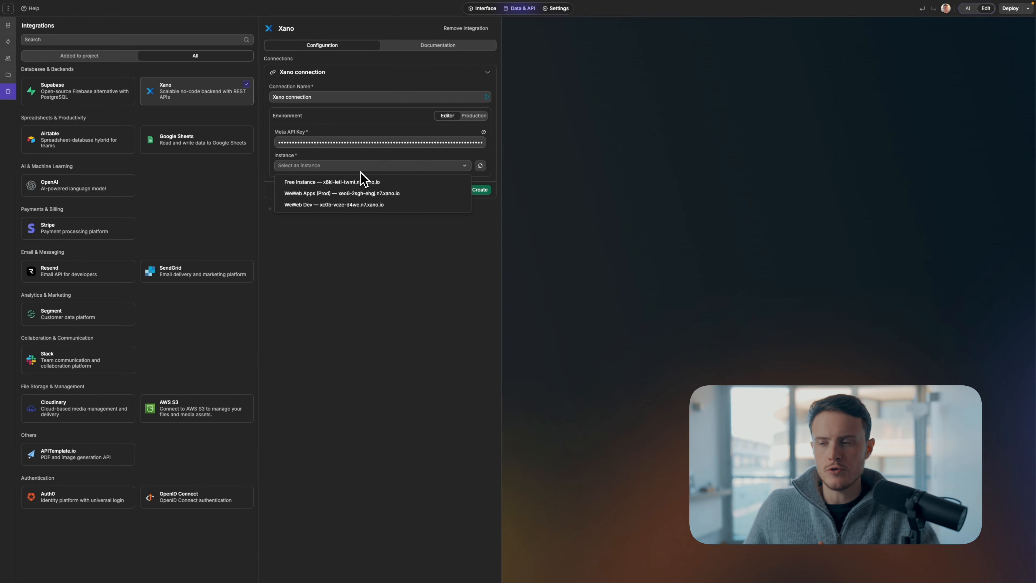
{"action": "left_click", "coordinate": [362, 182]}
{"action": "left_click", "coordinate": [359, 187]}
{"action": "left_click", "coordinate": [360, 207]}
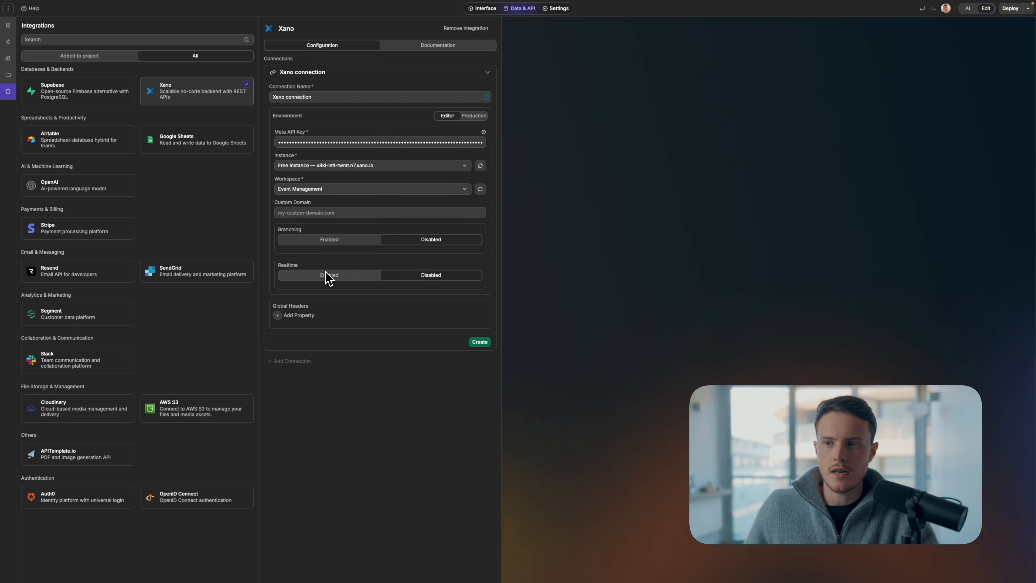
{"action": "key", "text": "ctrl+alt+a"}
{"action": "mouse_move", "coordinate": [368, 252]}
{"action": "left_mouse_down"}
{"action": "mouse_move", "coordinate": [256, 254]}
{"action": "mouse_move", "coordinate": [498, 316]}
{"action": "mouse_move", "coordinate": [350, 247]}
{"action": "left_mouse_up"}
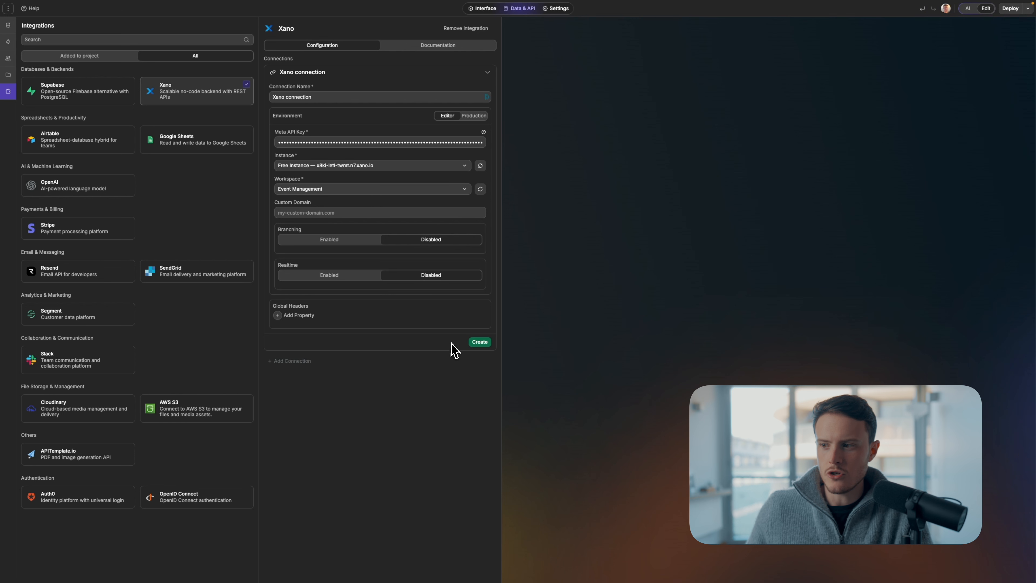
{"action": "left_click", "coordinate": [481, 343]}
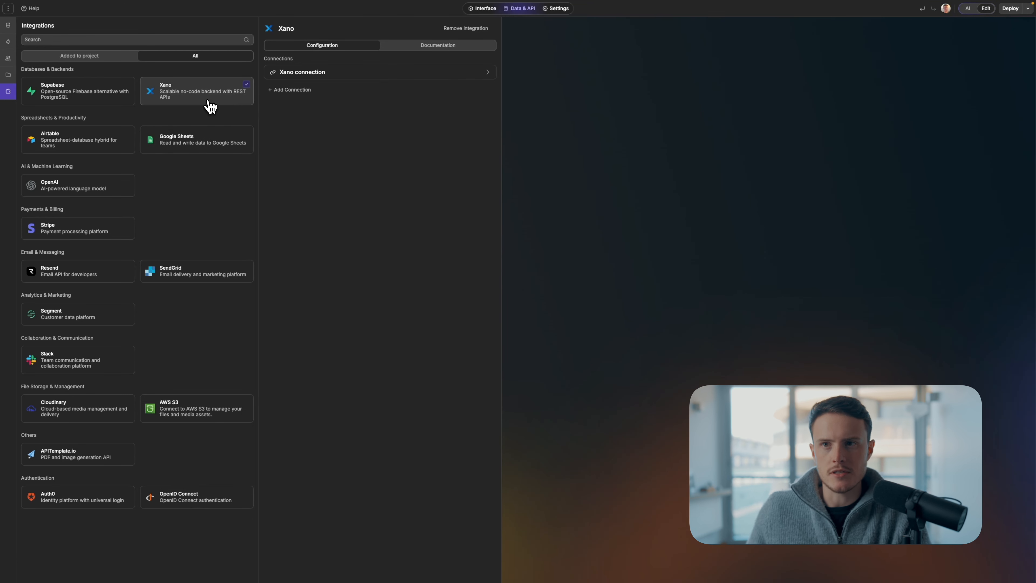
Set up Xano as the project's authentication provider using the Xano connection
{"action": "left_click", "coordinate": [10, 63]}
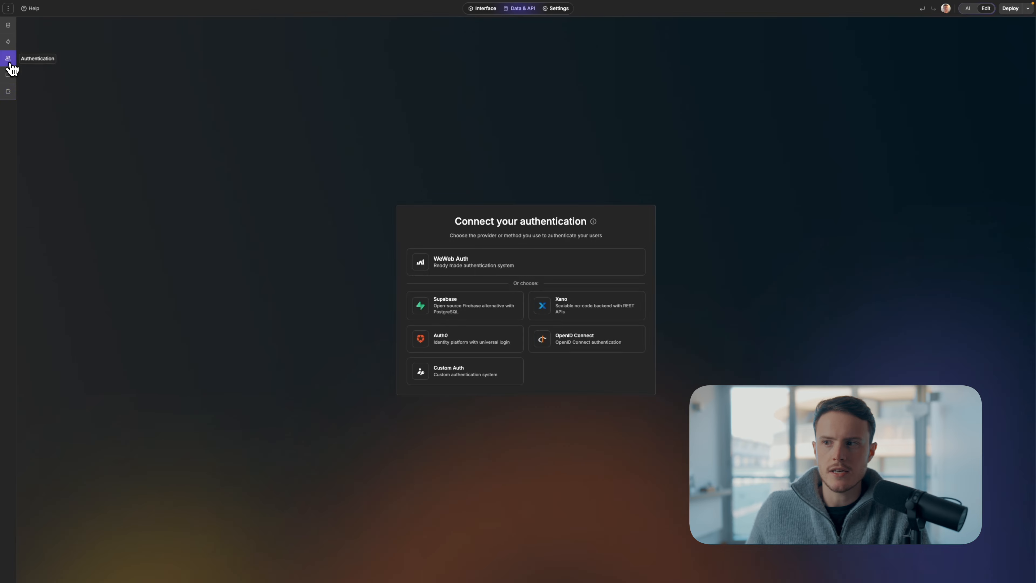
{"action": "left_click", "coordinate": [612, 316]}
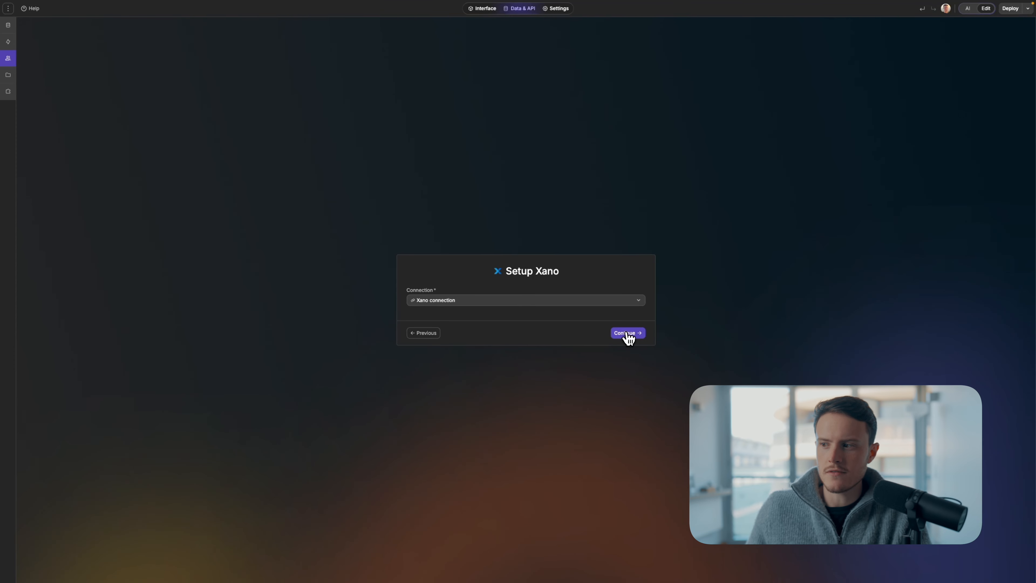
{"action": "left_click", "coordinate": [635, 334]}
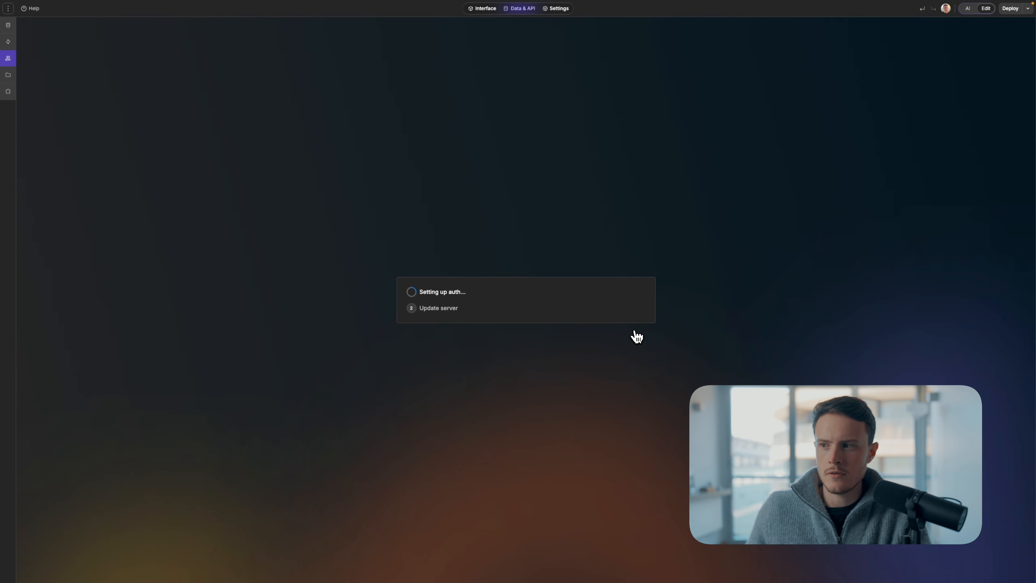
{"action": "mouse_move", "coordinate": [159, 193]}
{"action": "left_mouse_down"}
{"action": "mouse_move", "coordinate": [200, 180]}
{"action": "mouse_move", "coordinate": [549, 181]}
{"action": "left_mouse_up"}
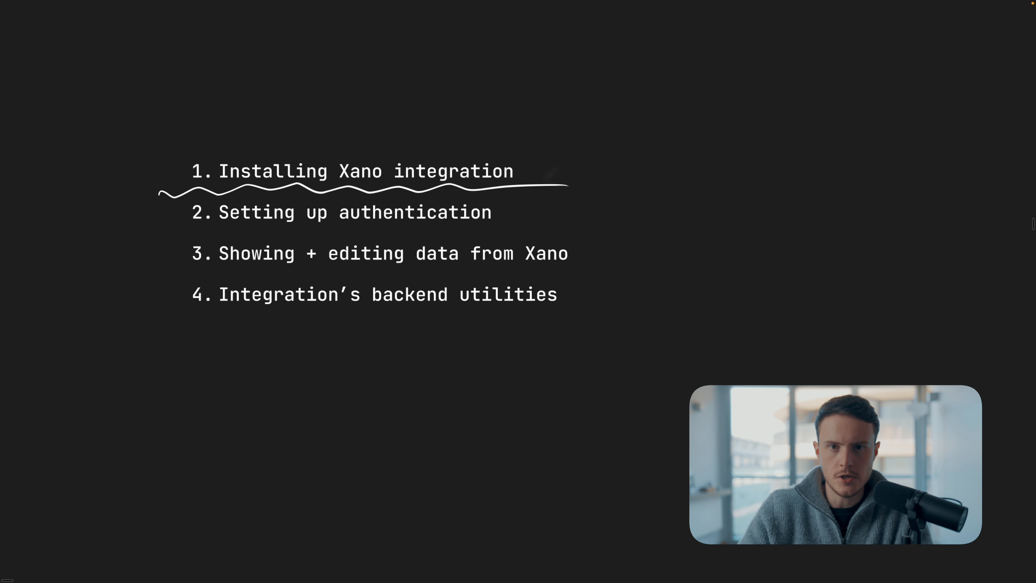
{"action": "left_click_drag", "start_coordinate": [126, 230], "coordinate": [534, 219]}
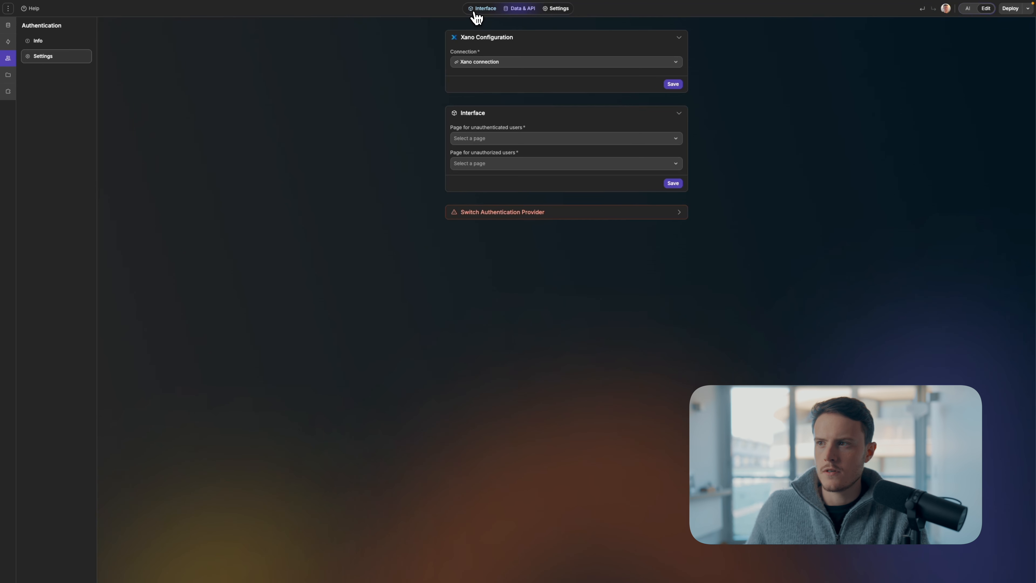
Open the Sign Up page in the interface editor
{"action": "left_click", "coordinate": [475, 10]}
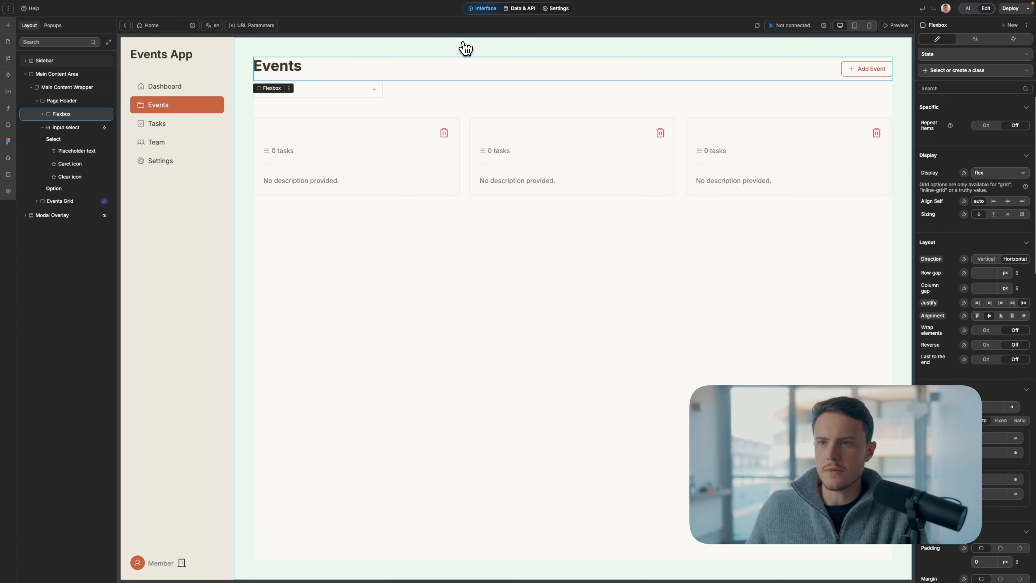
{"action": "left_click", "coordinate": [171, 27]}
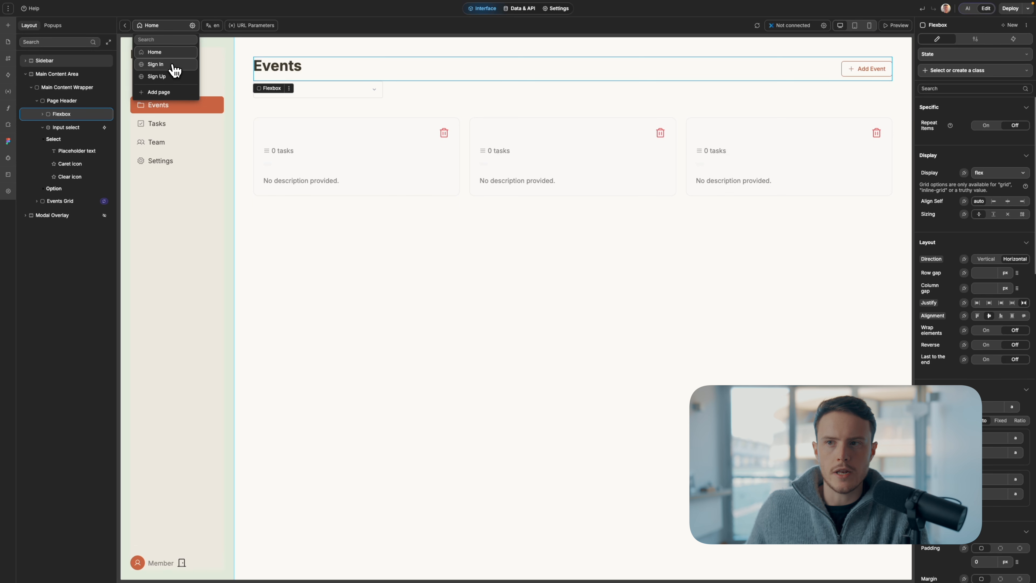
{"action": "left_click", "coordinate": [170, 78]}
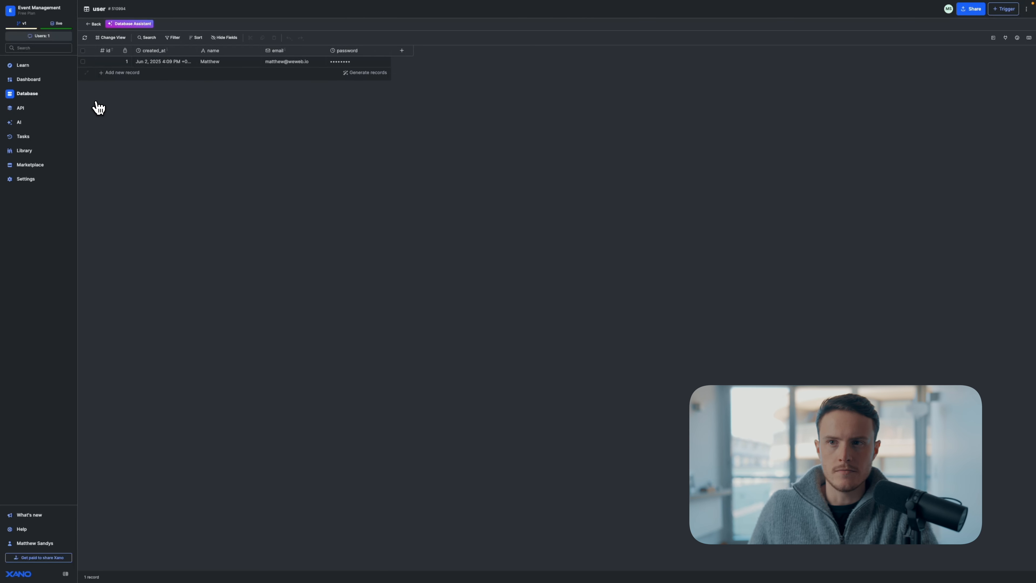
Switch to Xano and review the Authentication API group's endpoints and the authentication option for adding new ones
{"action": "left_click", "coordinate": [34, 115]}
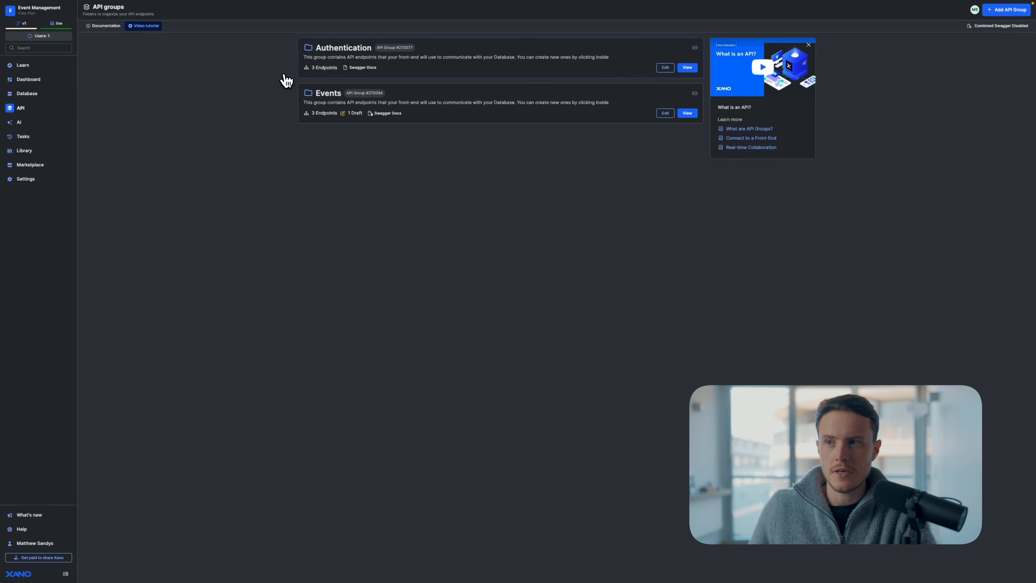
{"action": "left_click", "coordinate": [343, 64]}
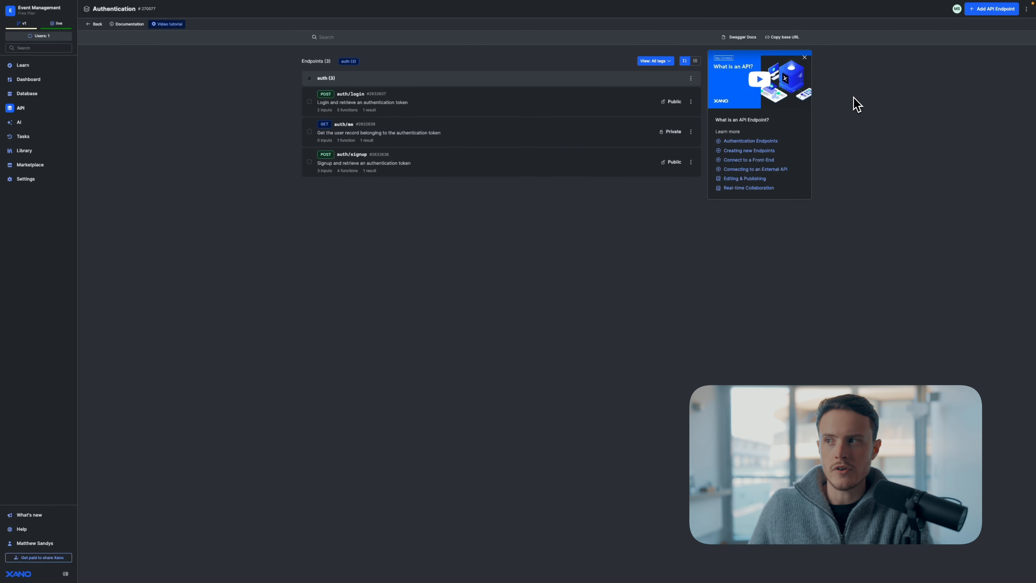
{"action": "left_click", "coordinate": [979, 14]}
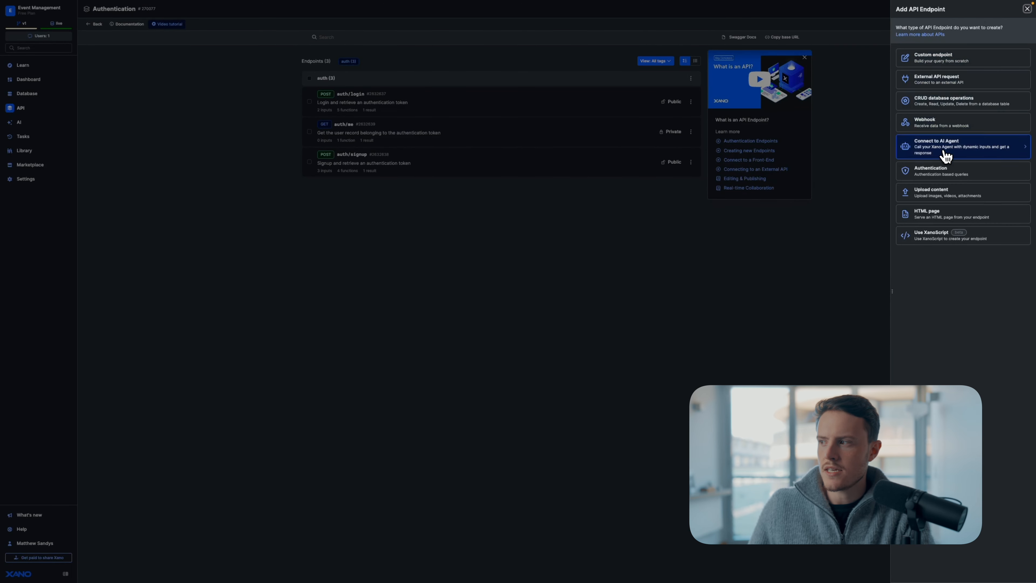
{"action": "left_click", "coordinate": [938, 171]}
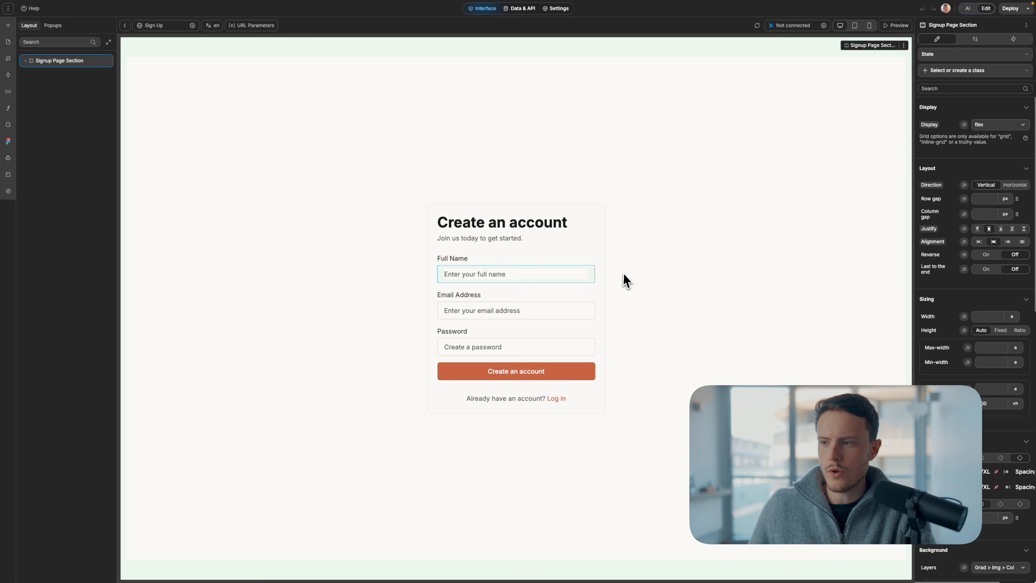
Return to WeWeb and open the Signup Form's Sign up workflow for editing
{"action": "left_click", "coordinate": [522, 267]}
{"action": "left_click", "coordinate": [461, 244]}
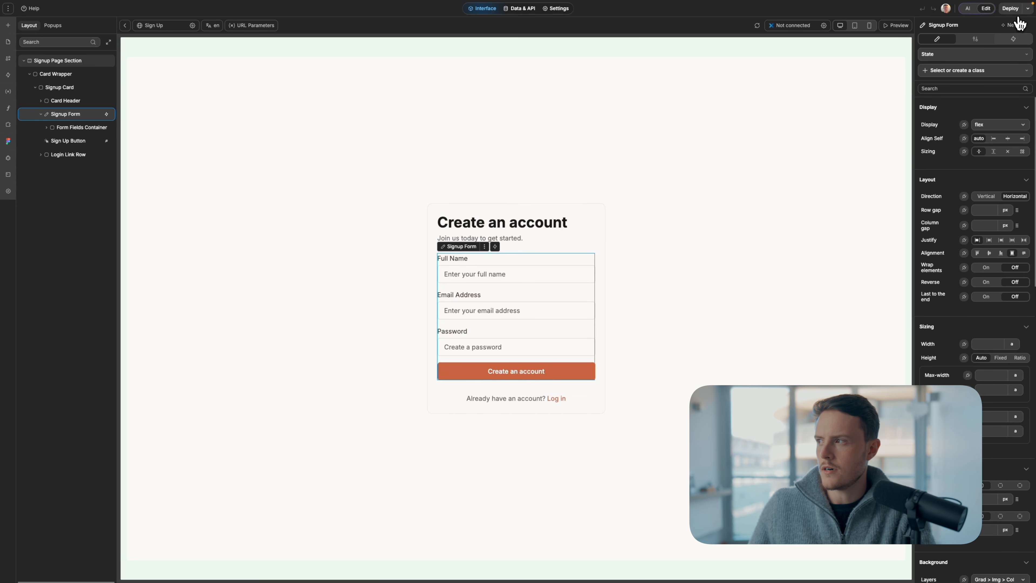
{"action": "left_click", "coordinate": [1023, 41]}
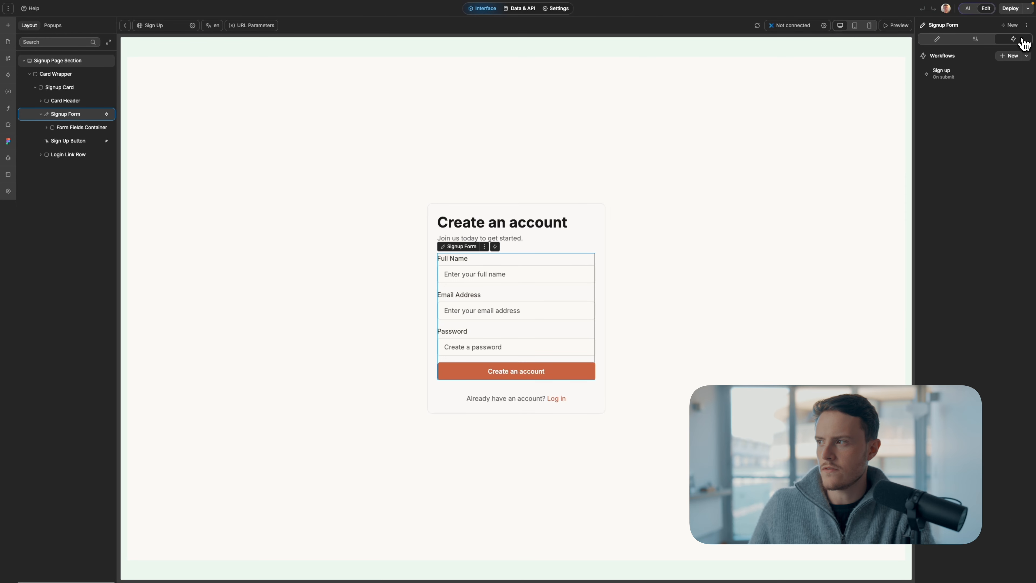
{"action": "left_click", "coordinate": [951, 76]}
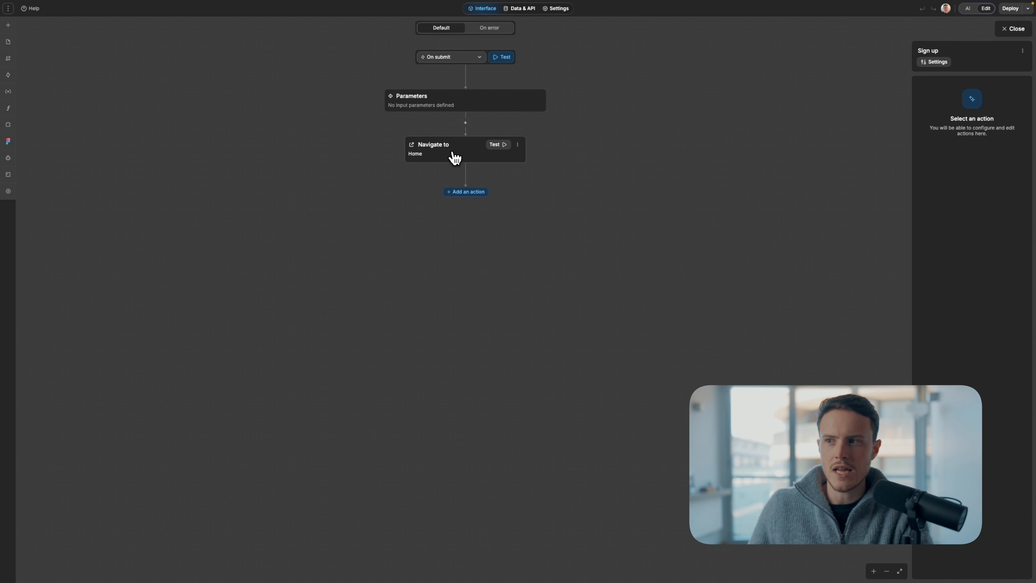
Insert a Xano API Request action before the Navigate to action in the Sign up workflow
{"action": "left_click", "coordinate": [466, 123]}
{"action": "mouse_move", "coordinate": [497, 180]}
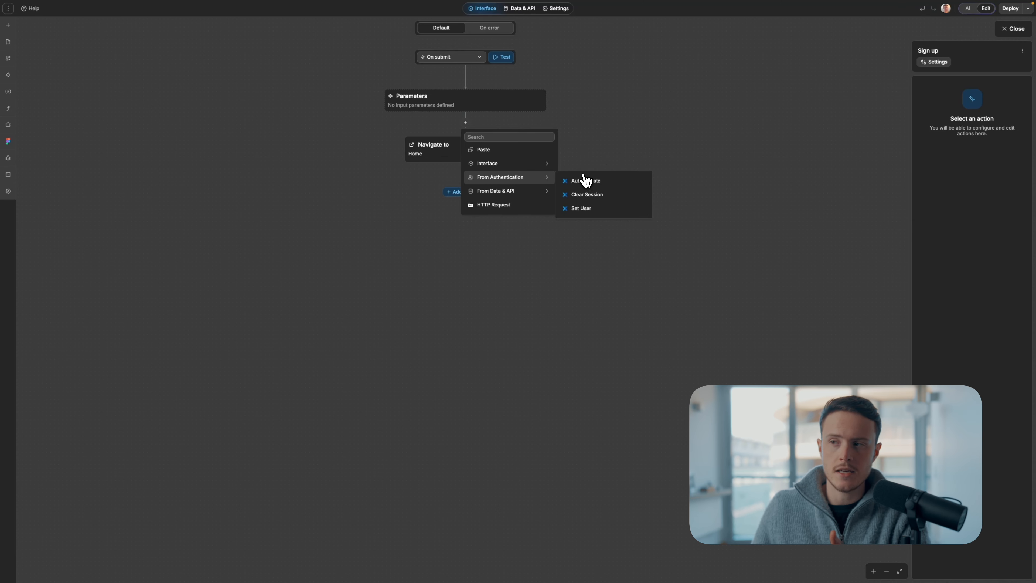
{"action": "mouse_move", "coordinate": [515, 164]}
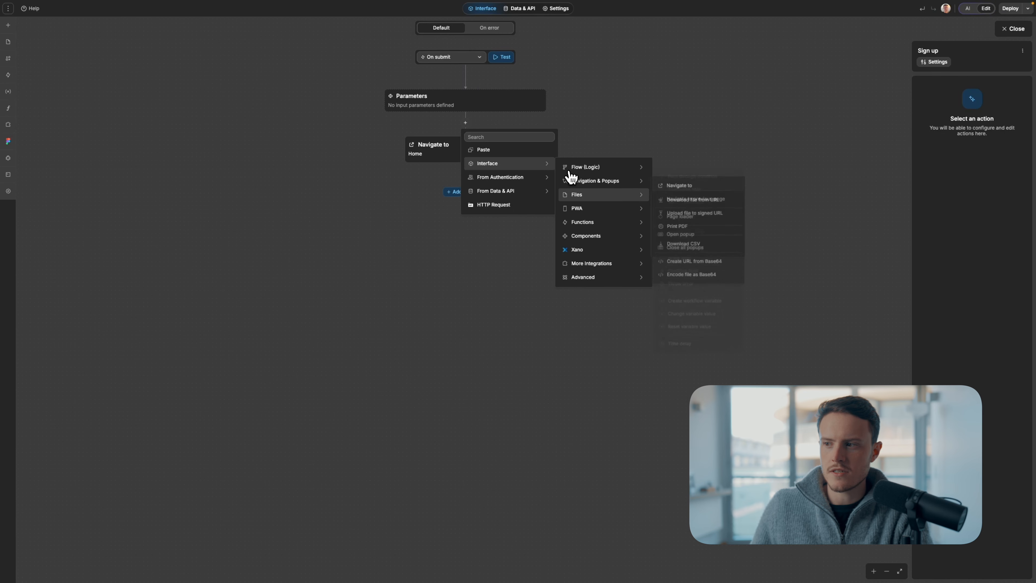
{"action": "mouse_move", "coordinate": [609, 256]}
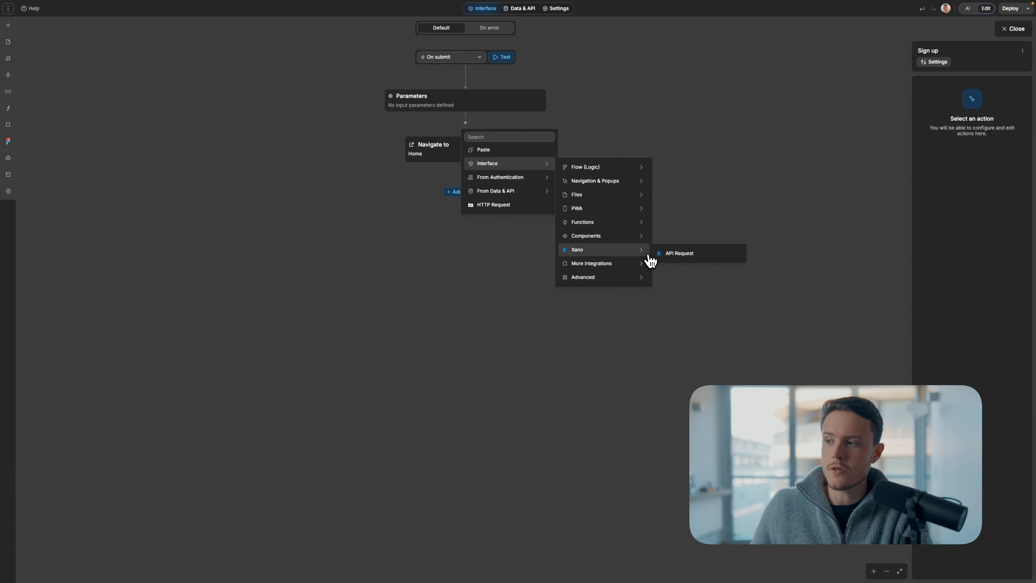
{"action": "left_click", "coordinate": [675, 261]}
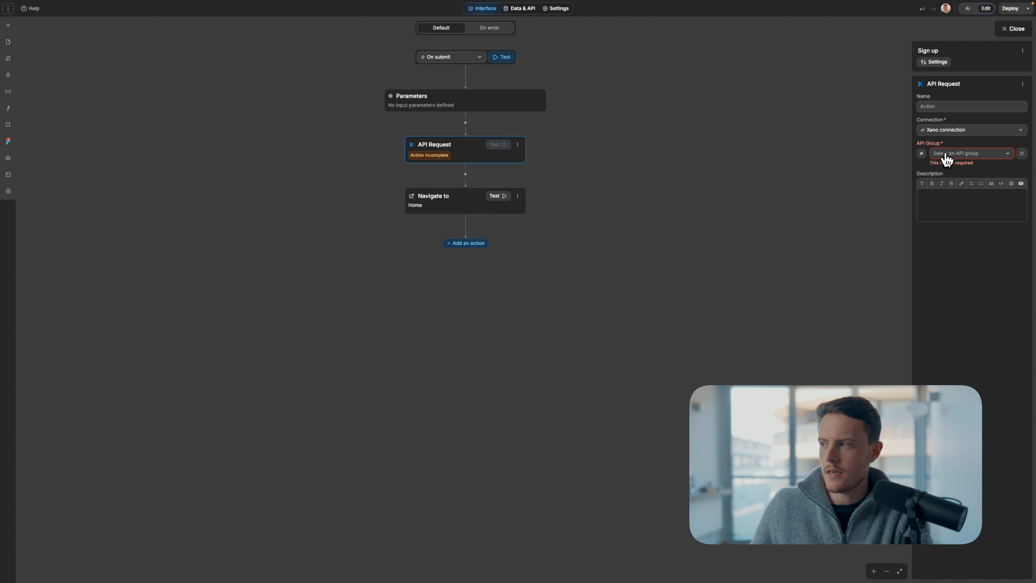
Set the request's API group to Authentication and its endpoint to POST /auth/signup
{"action": "left_click", "coordinate": [964, 156]}
{"action": "left_click", "coordinate": [960, 190]}
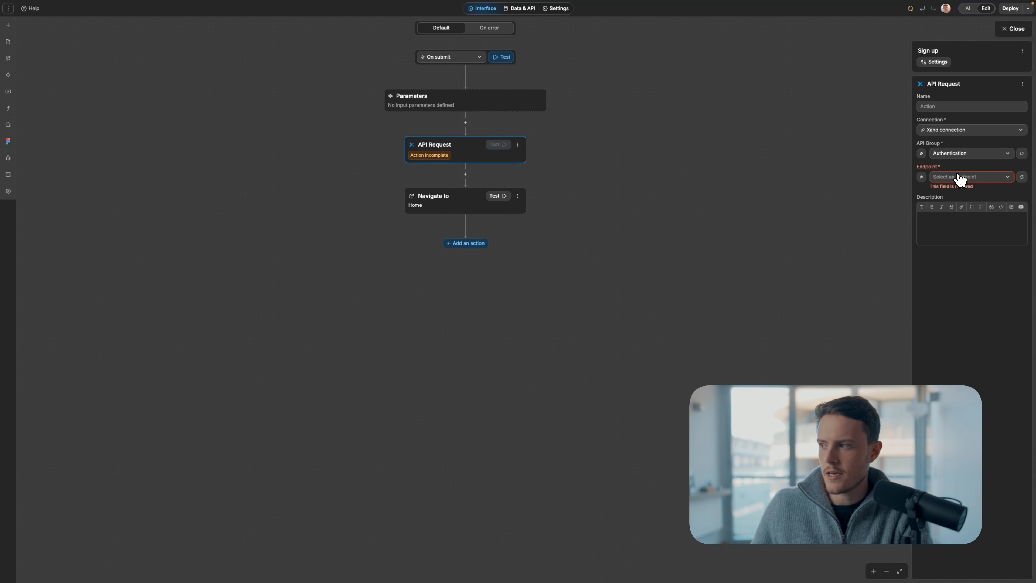
{"action": "left_click", "coordinate": [957, 179]}
{"action": "left_click", "coordinate": [958, 220]}
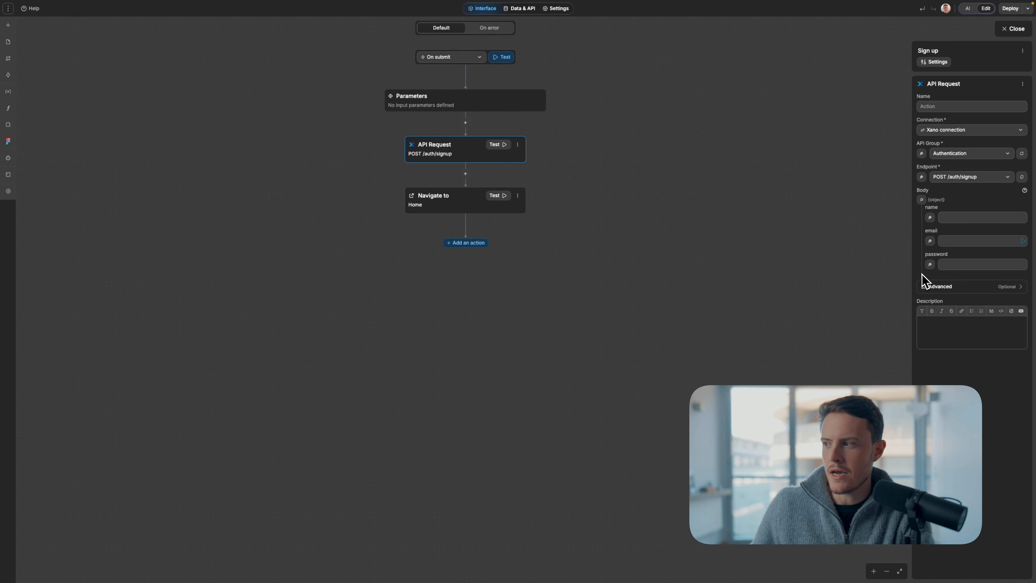
Bind the request body's name, email and password to the Full Name, Email and Password input values of the signup form
{"action": "left_click", "coordinate": [930, 218]}
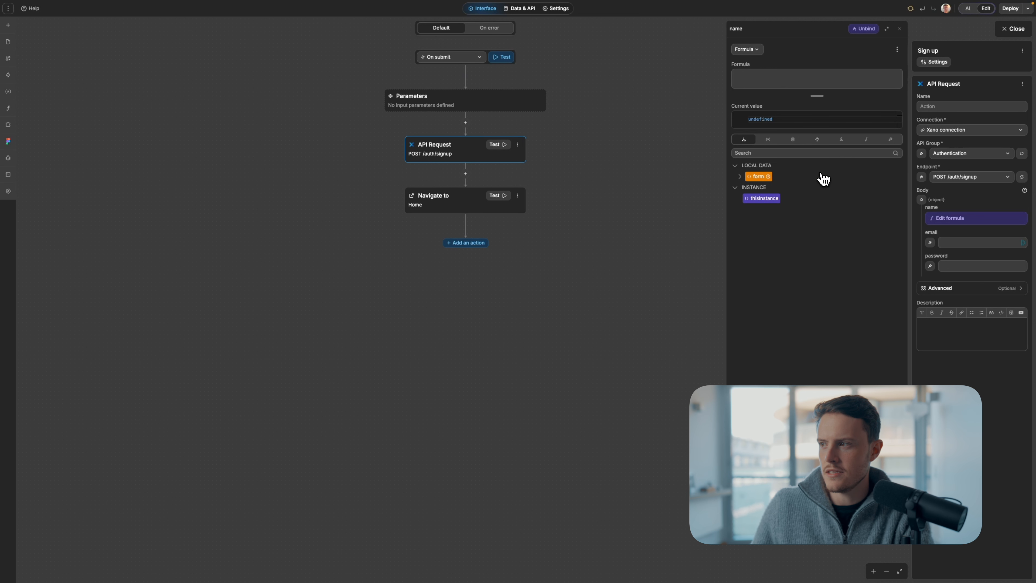
{"action": "left_click", "coordinate": [767, 138]}
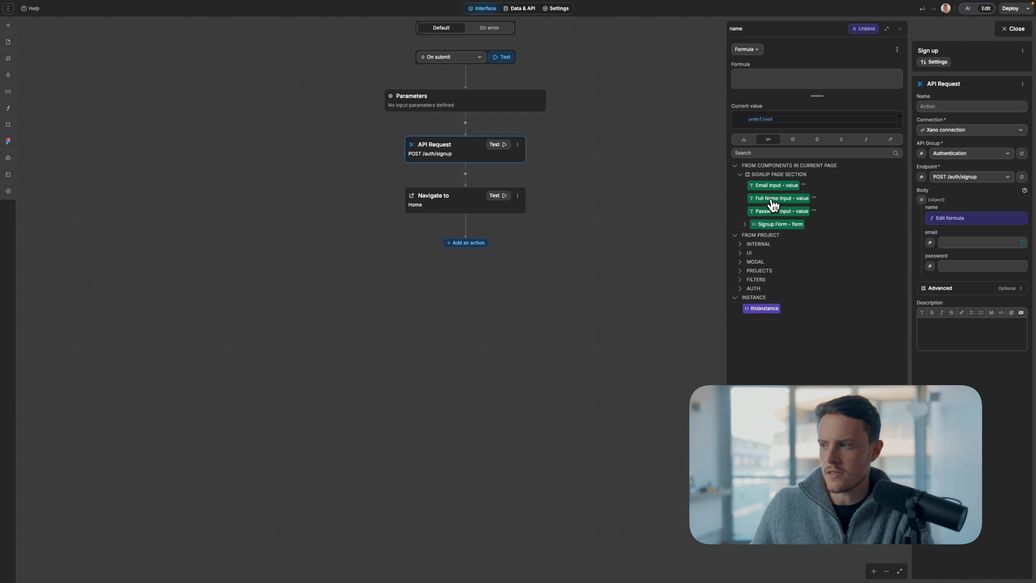
{"action": "left_click", "coordinate": [769, 199]}
{"action": "left_click", "coordinate": [930, 242]}
{"action": "left_click", "coordinate": [767, 139]}
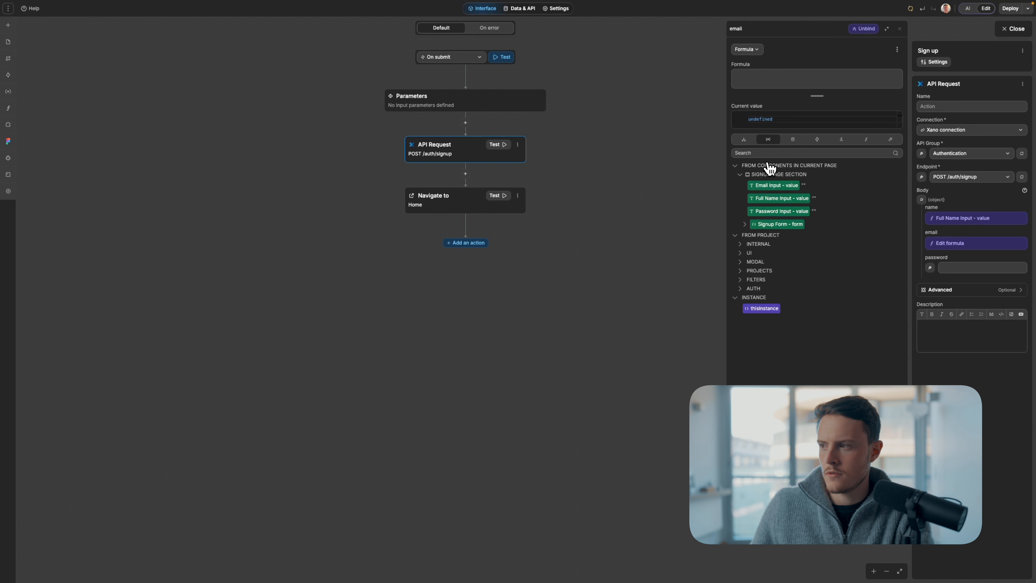
{"action": "left_click", "coordinate": [773, 185]}
{"action": "left_click", "coordinate": [930, 267]}
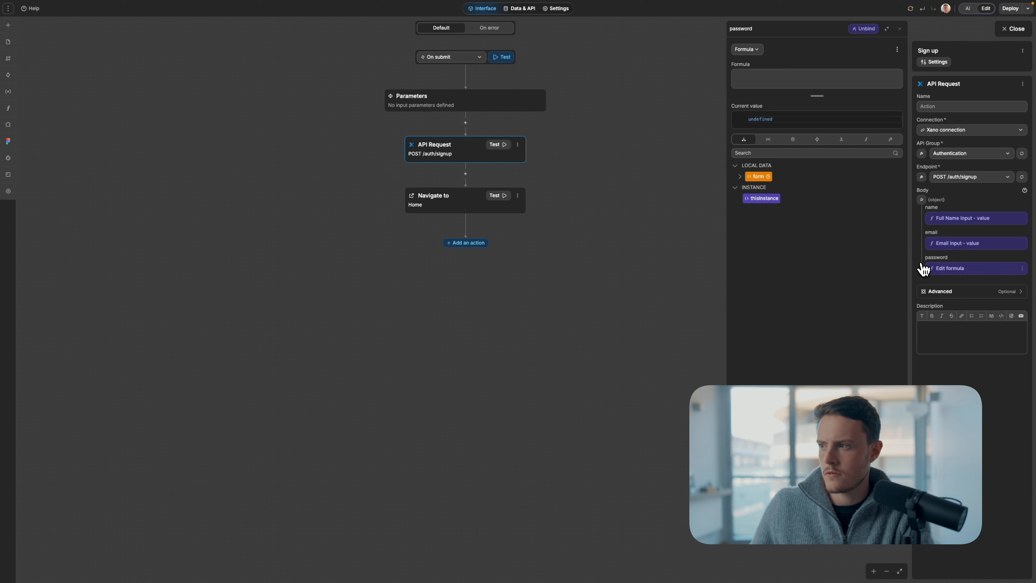
{"action": "left_click", "coordinate": [767, 139]}
{"action": "left_click", "coordinate": [768, 211]}
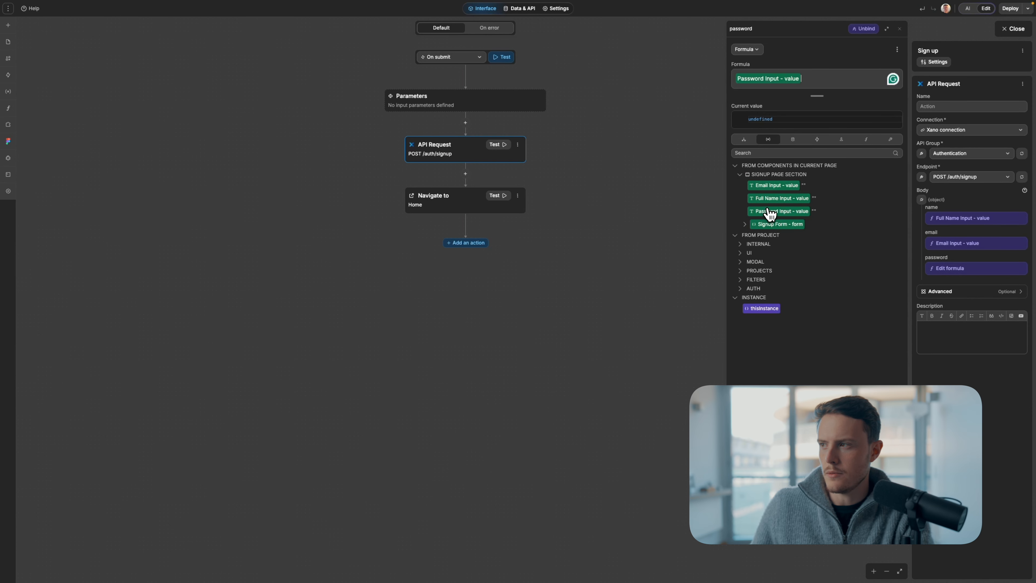
{"action": "left_click", "coordinate": [900, 29]}
Close the workflow editor and open the Sign Up page in preview
{"action": "left_click", "coordinate": [1003, 36]}
{"action": "left_click", "coordinate": [900, 27]}
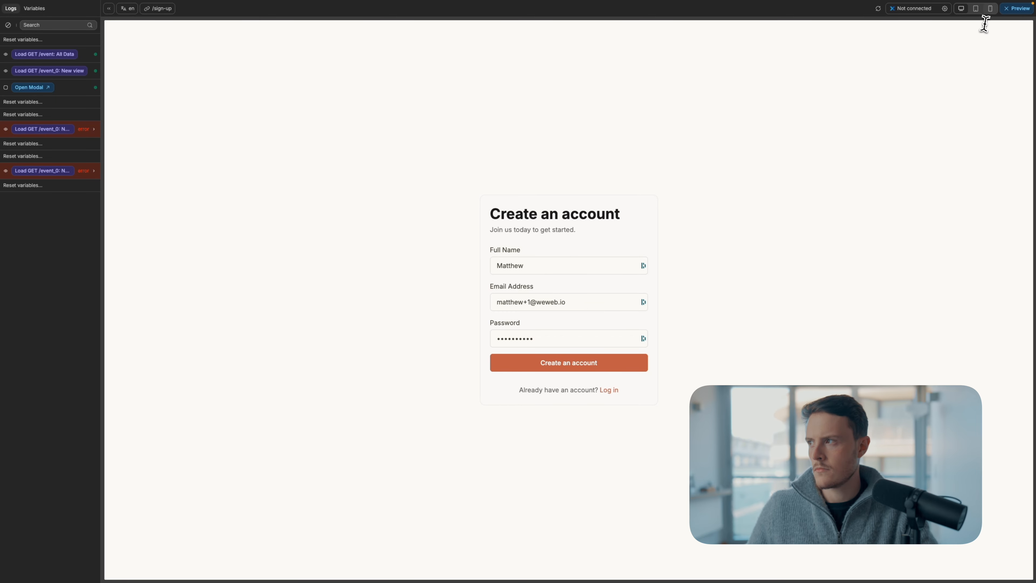
Exit the preview and reopen the Signup Form's Sign up workflow
{"action": "left_click", "coordinate": [1017, 8]}
{"action": "left_click", "coordinate": [542, 323]}
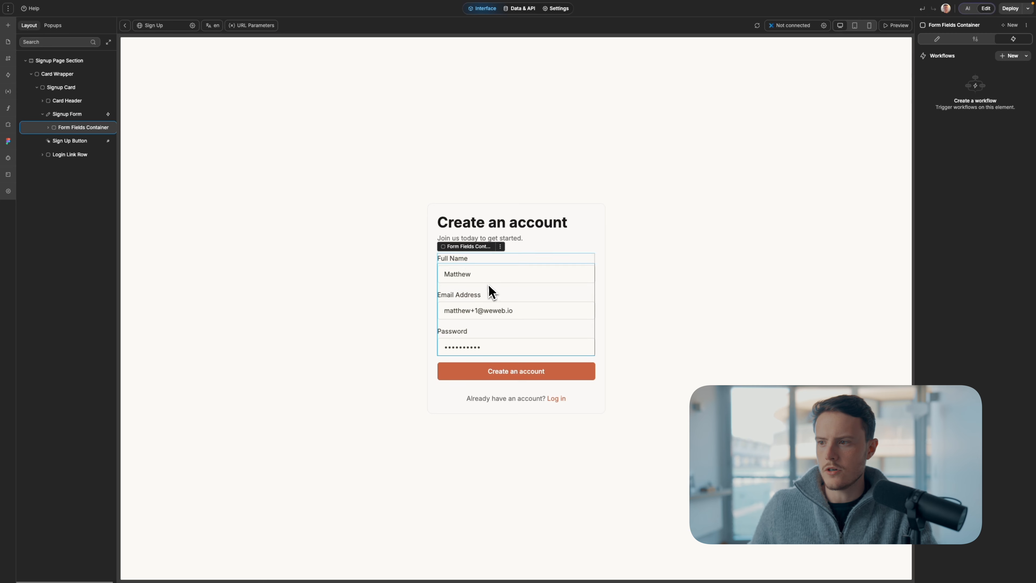
{"action": "left_click", "coordinate": [456, 236]}
{"action": "left_click", "coordinate": [949, 77]}
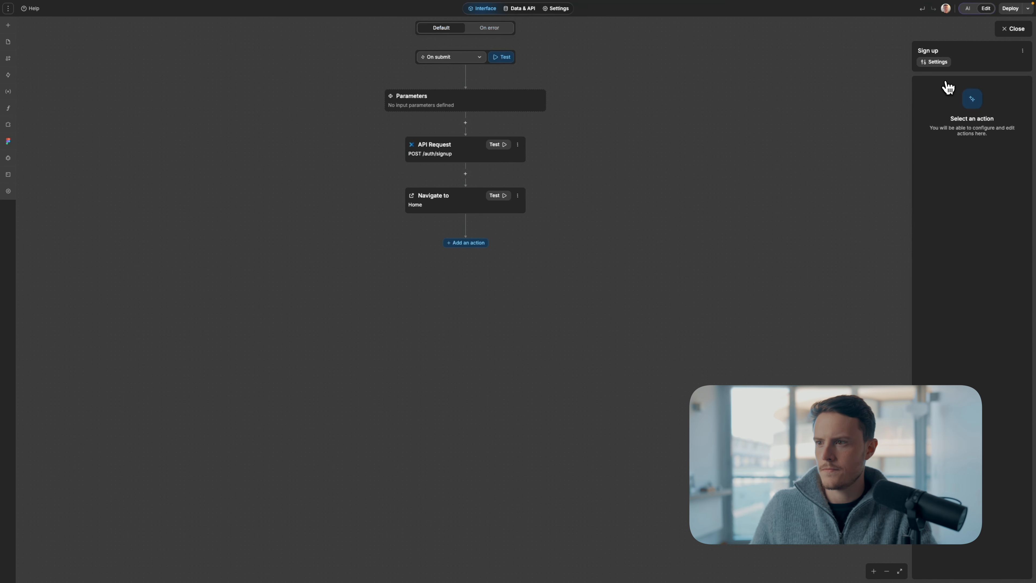
Check the email binding of the POST /auth/signup API Request, test the action and open its result
{"action": "left_click", "coordinate": [959, 245]}
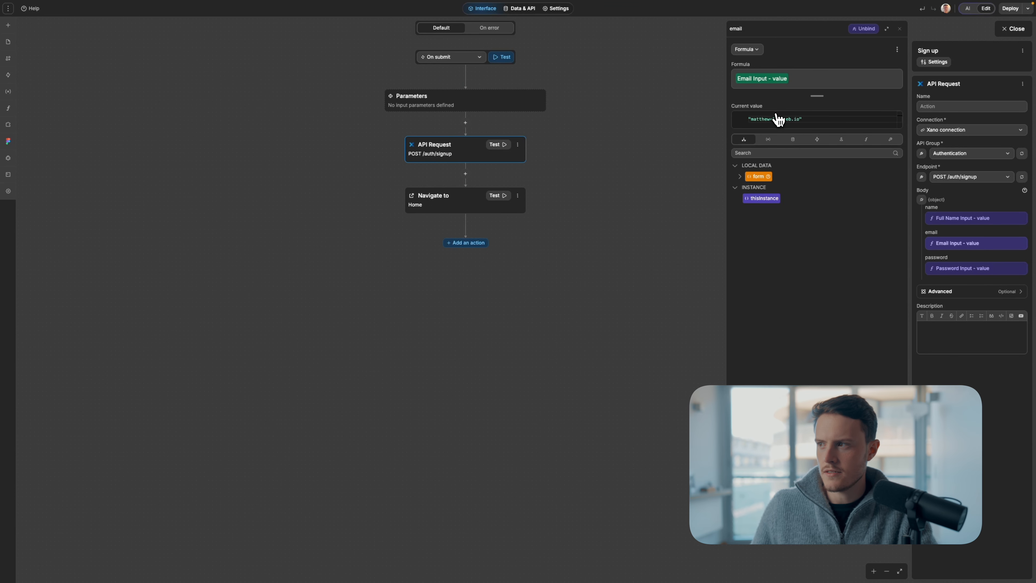
{"action": "left_click", "coordinate": [900, 28]}
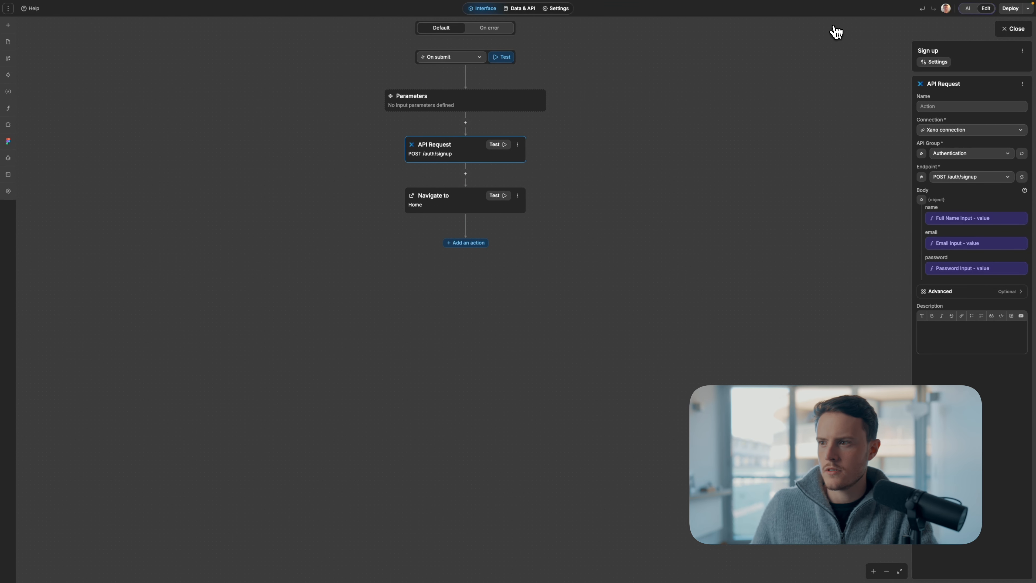
{"action": "left_click", "coordinate": [501, 145]}
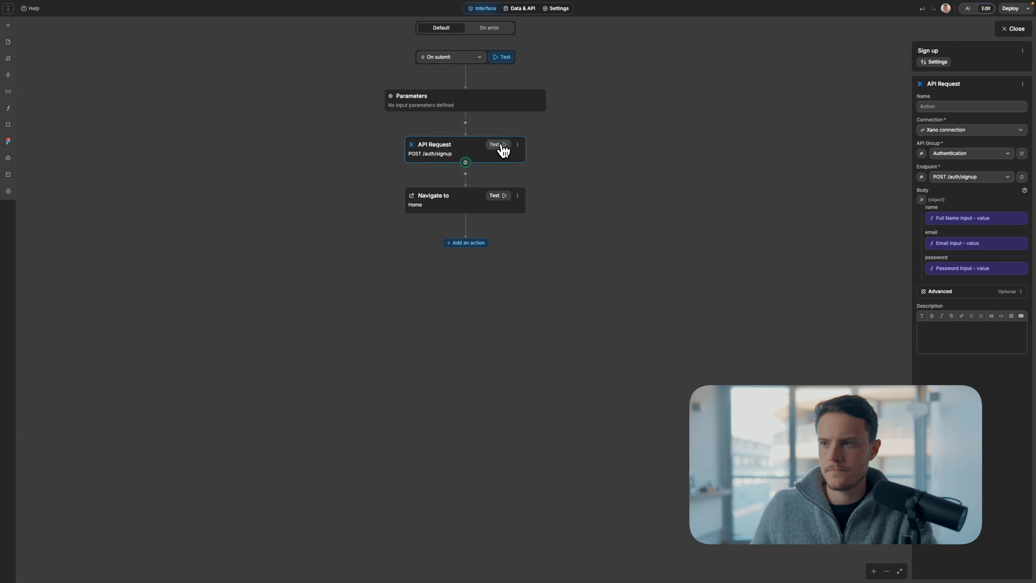
{"action": "left_click", "coordinate": [466, 163]}
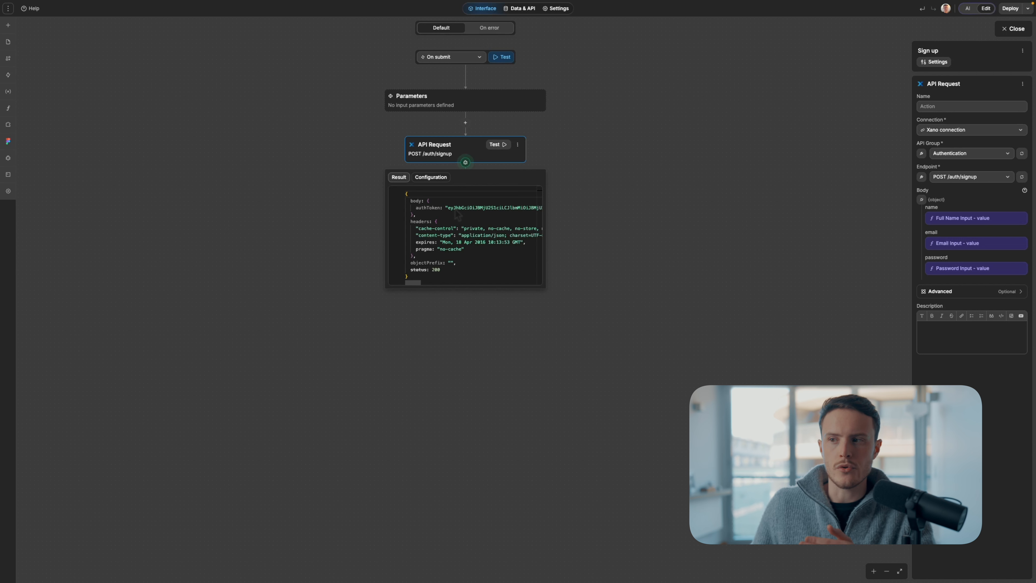
Insert a Xano Authenticate action between the API Request and Navigate to actions
{"action": "left_click", "coordinate": [468, 175]}
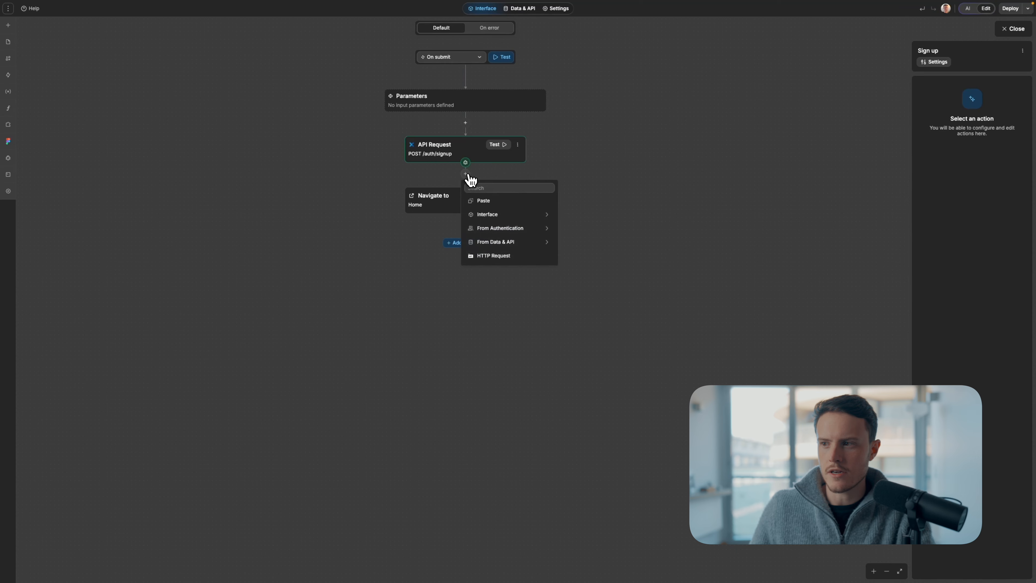
{"action": "mouse_move", "coordinate": [503, 232]}
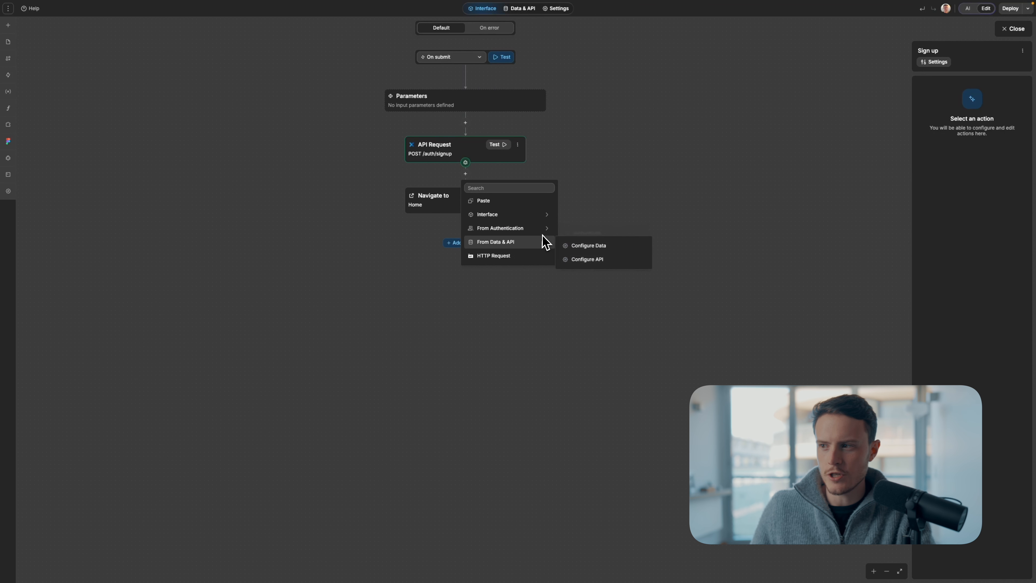
{"action": "left_click", "coordinate": [567, 233]}
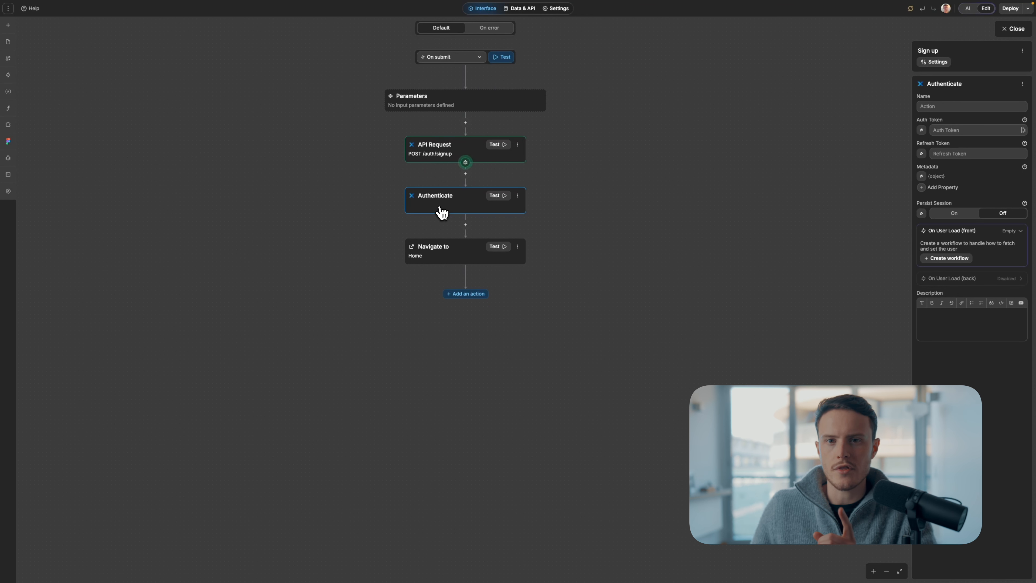
Bind the Authenticate action's Auth Token to the API Request's result.body.authToken and set Persist Session to On
{"action": "left_click", "coordinate": [921, 130]}
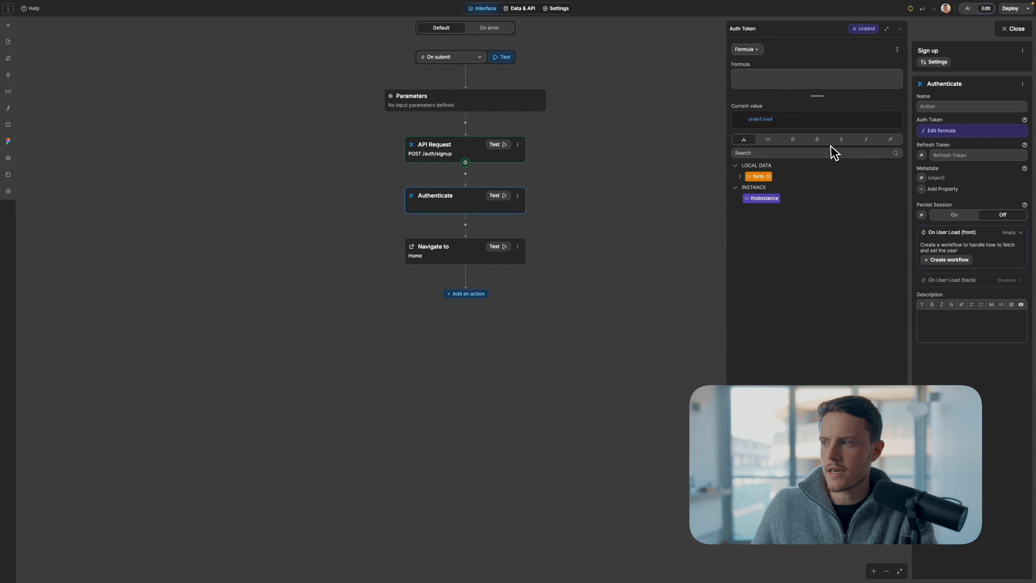
{"action": "left_click", "coordinate": [818, 140]}
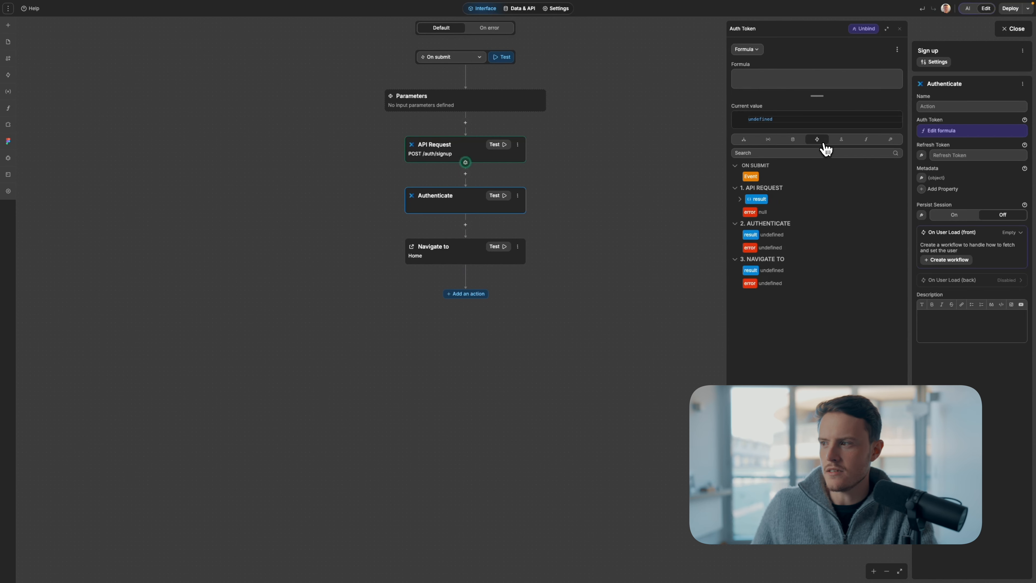
{"action": "left_click", "coordinate": [740, 199]}
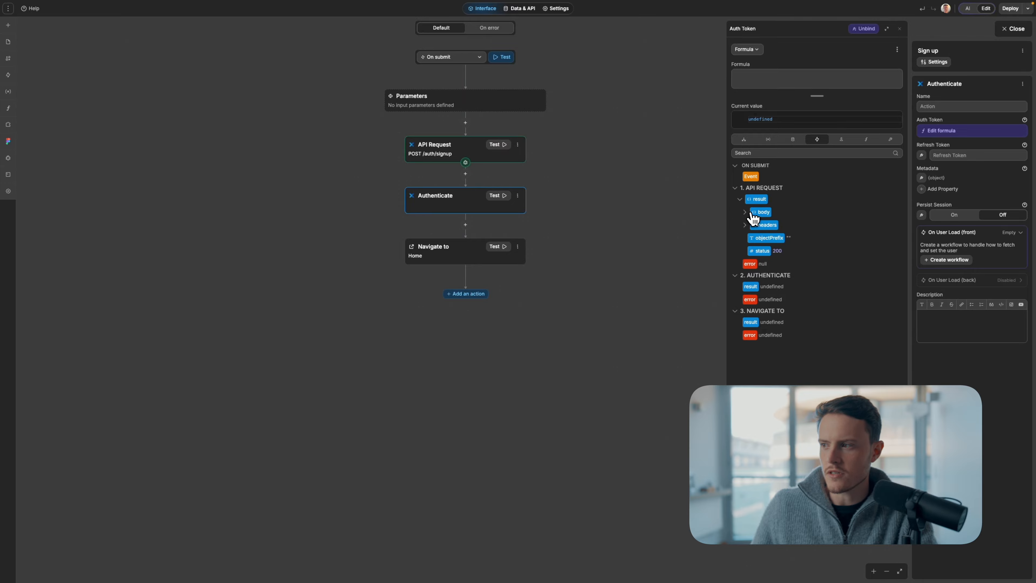
{"action": "left_click", "coordinate": [744, 212]}
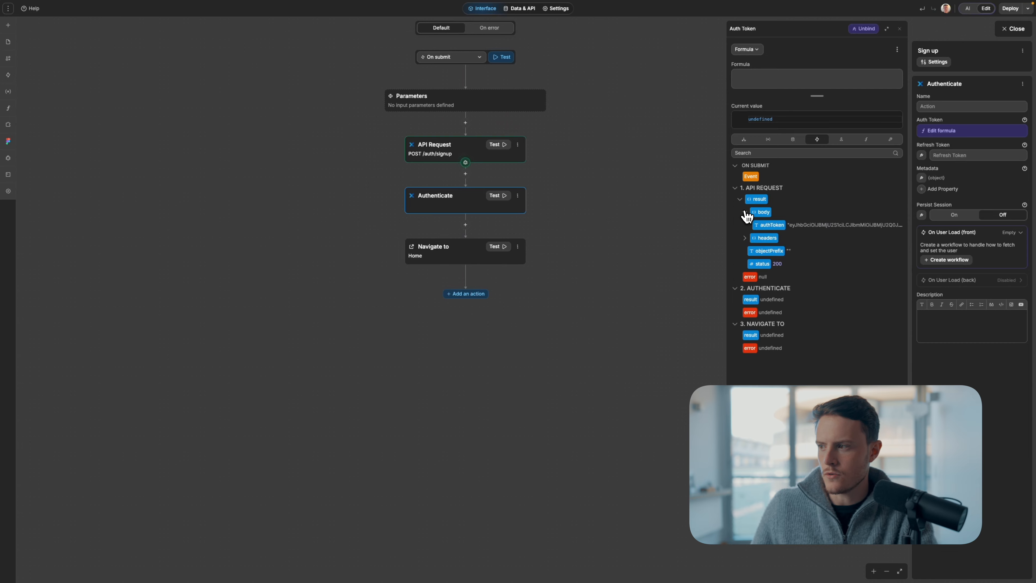
{"action": "left_click", "coordinate": [775, 227]}
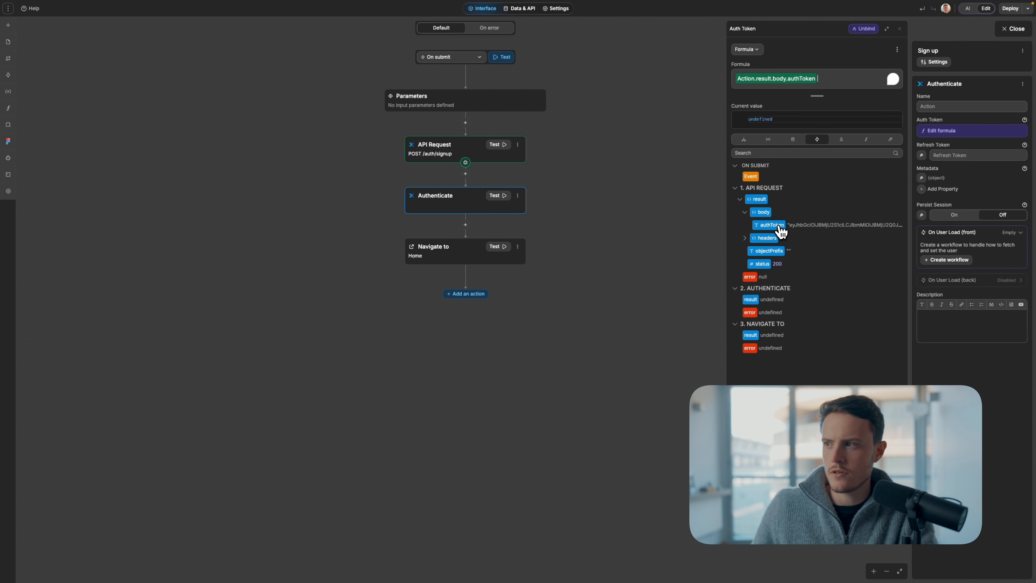
{"action": "left_click", "coordinate": [903, 30]}
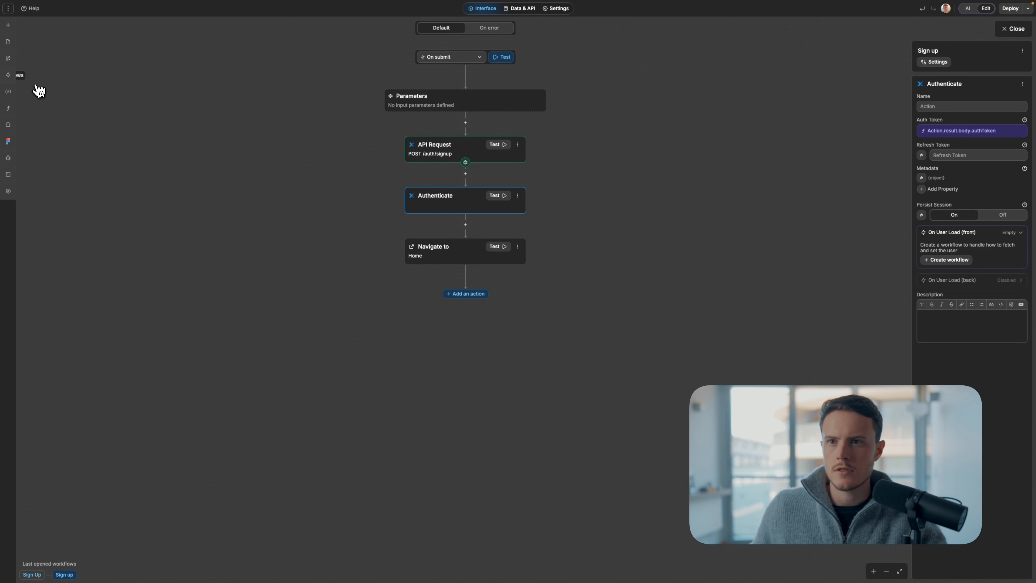
Create an app trigger workflow named Fetch Current User and set its trigger to Xano's On user load
{"action": "left_click", "coordinate": [8, 75]}
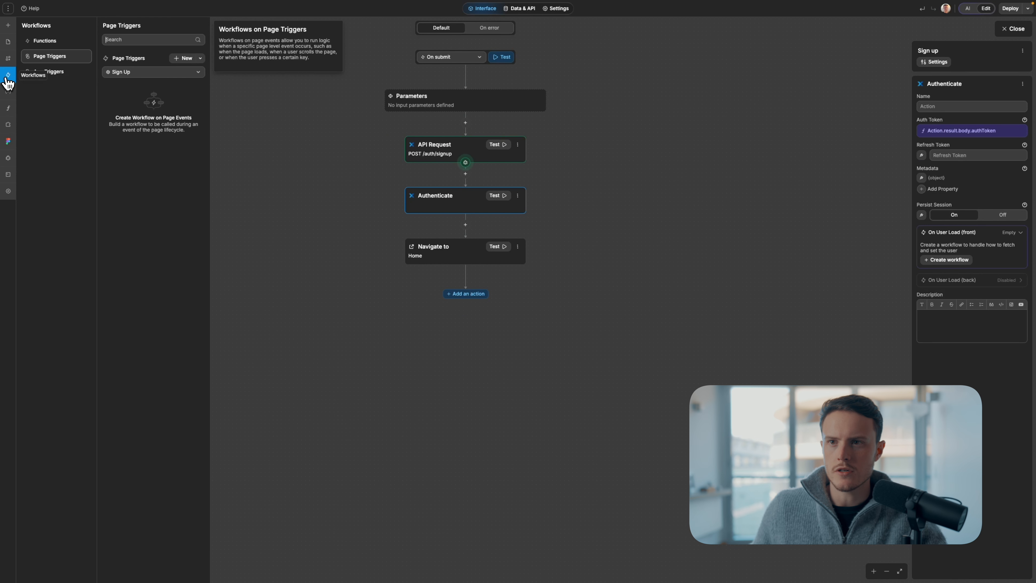
{"action": "left_click", "coordinate": [66, 73]}
{"action": "left_click", "coordinate": [185, 26]}
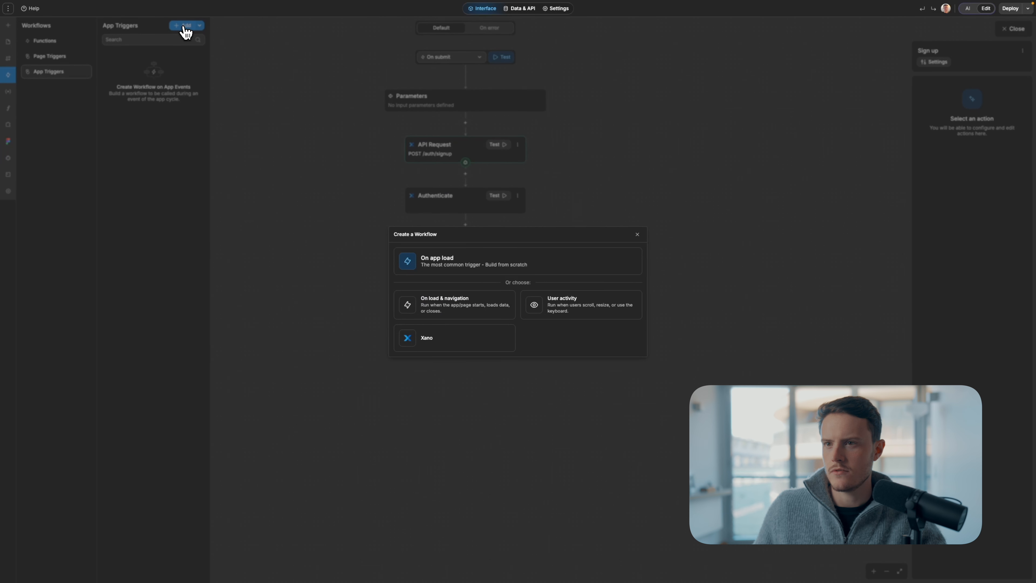
{"action": "left_click", "coordinate": [446, 272]}
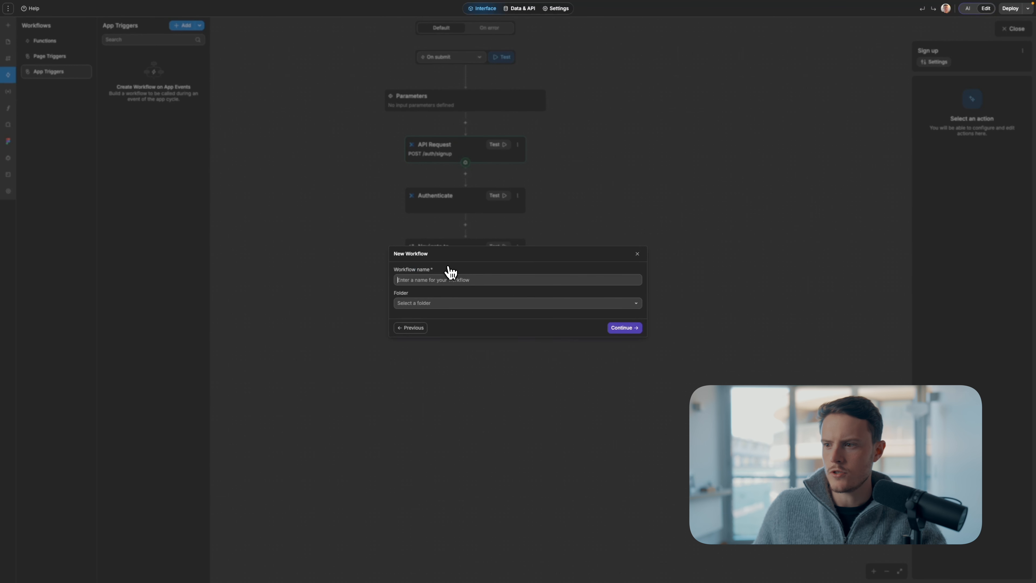
{"action": "type", "text": "Fetch Current User"}
{"action": "left_click", "coordinate": [623, 329]}
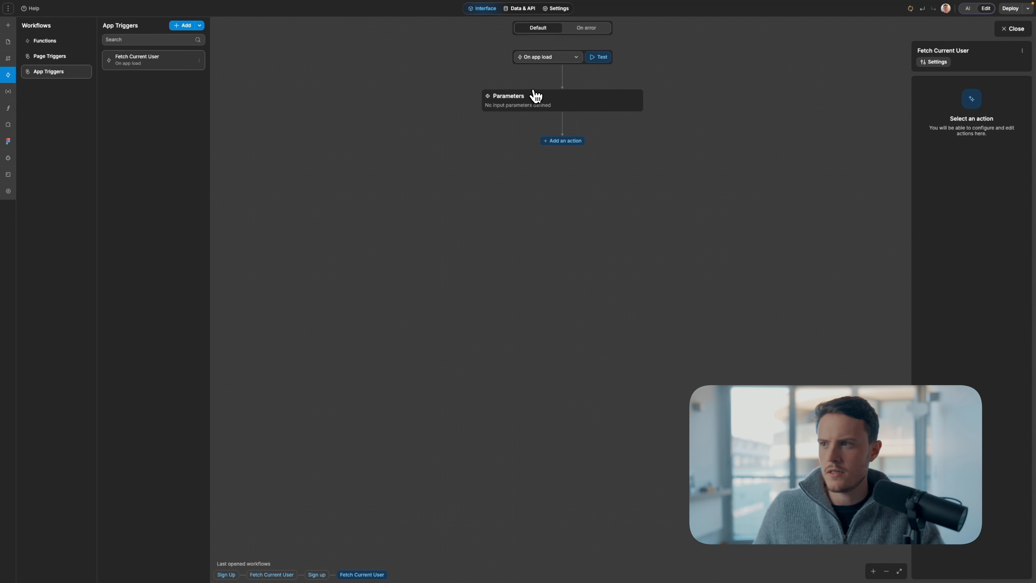
{"action": "left_click", "coordinate": [546, 59]}
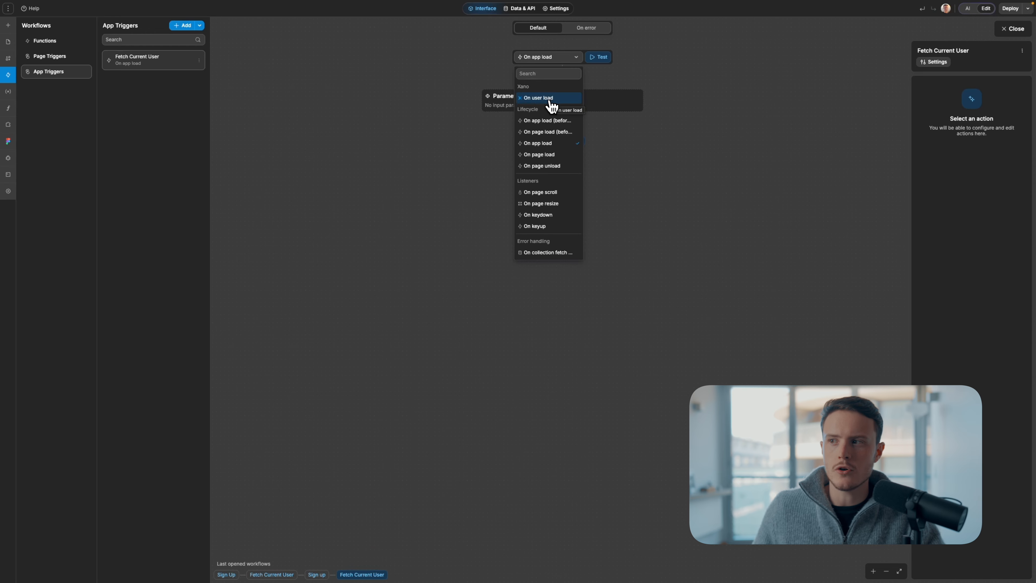
{"action": "left_click", "coordinate": [538, 98]}
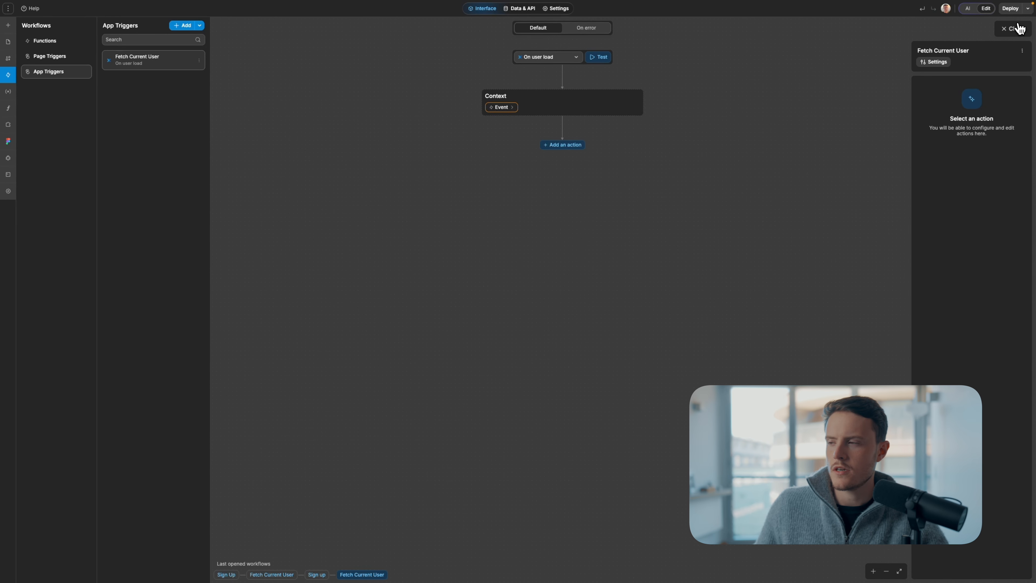
Close the Fetch Current User workflow and return to the Signup Form's Sign up workflow
{"action": "left_click", "coordinate": [1014, 29]}
{"action": "left_click", "coordinate": [961, 75]}
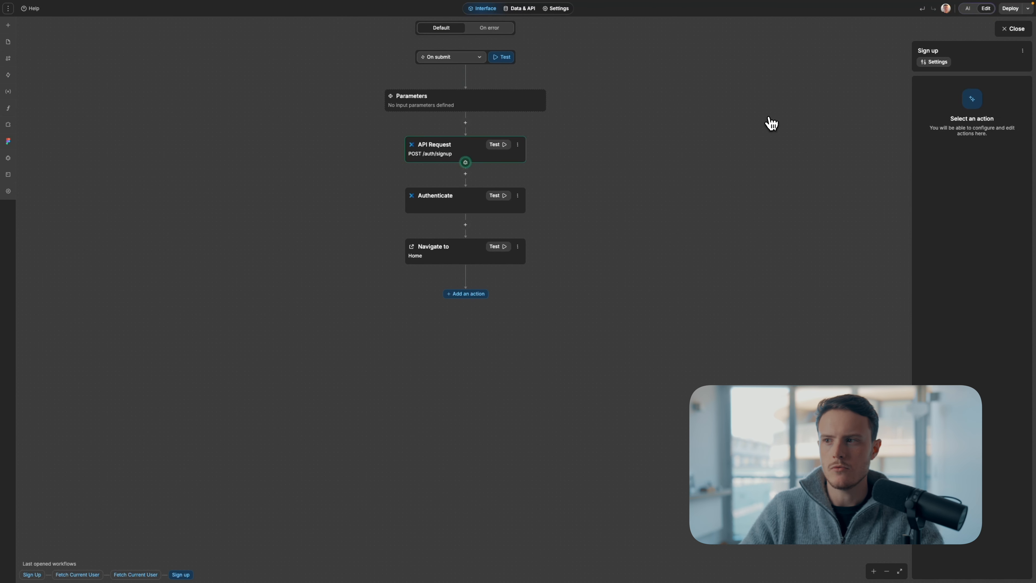
{"action": "key", "text": "ctrl+a"}
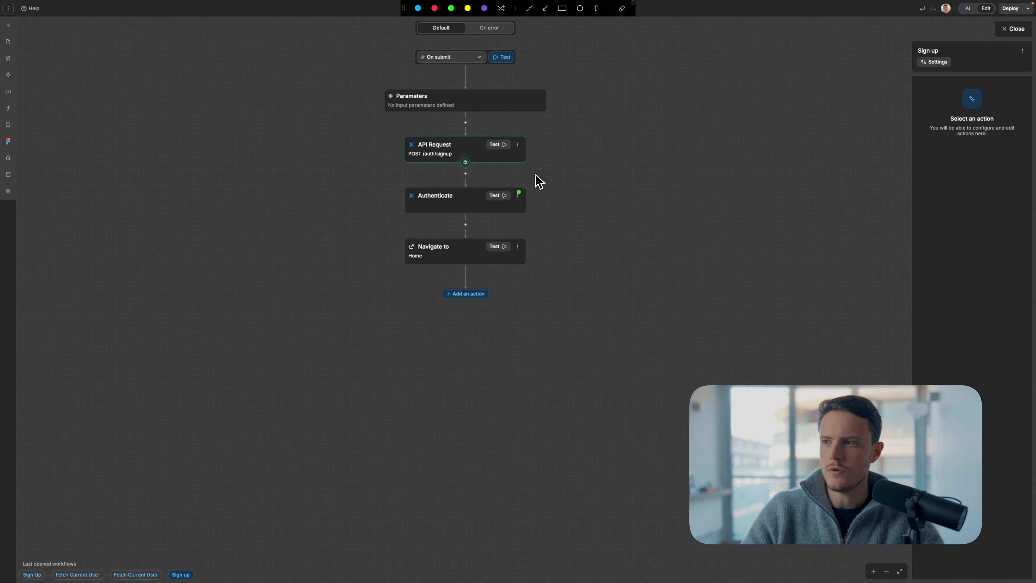
{"action": "mouse_move", "coordinate": [596, 134]}
{"action": "left_mouse_down"}
{"action": "mouse_move", "coordinate": [631, 126]}
{"action": "mouse_move", "coordinate": [685, 142]}
{"action": "left_mouse_up"}
{"action": "left_click_drag", "start_coordinate": [717, 135], "coordinate": [742, 141]}
{"action": "left_click_drag", "start_coordinate": [603, 177], "coordinate": [710, 197]}
{"action": "left_click_drag", "start_coordinate": [737, 192], "coordinate": [794, 196]}
{"action": "left_click_drag", "start_coordinate": [596, 213], "coordinate": [675, 217]}
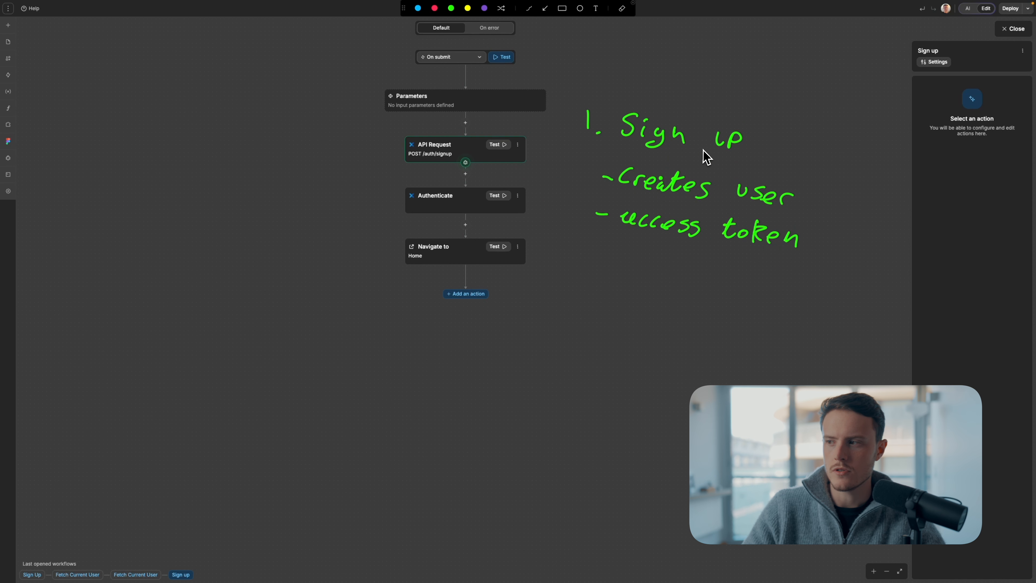
{"action": "mouse_move", "coordinate": [607, 229]}
{"action": "left_mouse_down"}
{"action": "mouse_move", "coordinate": [686, 262]}
{"action": "mouse_move", "coordinate": [796, 275]}
{"action": "left_mouse_up"}
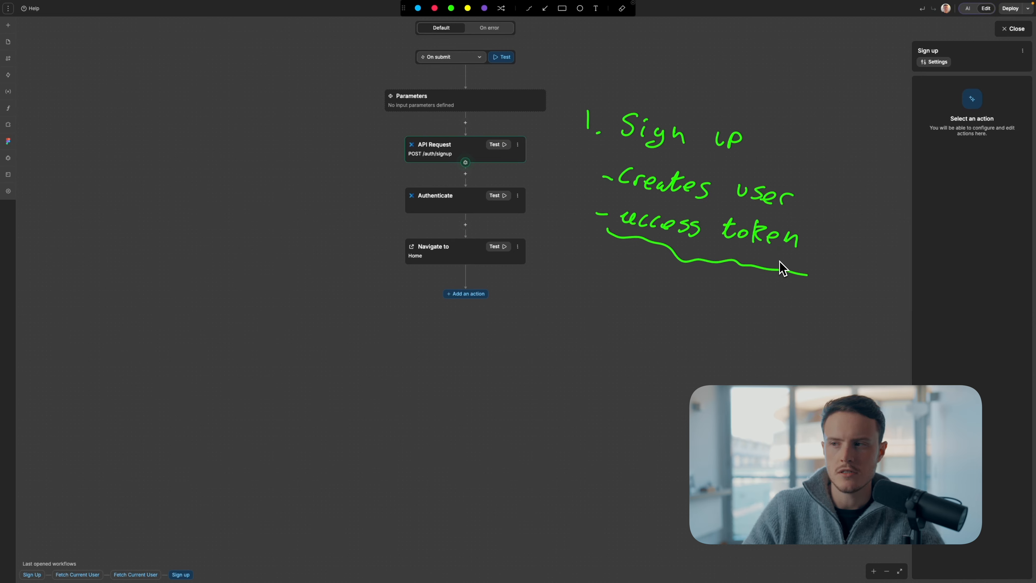
{"action": "key", "text": "super+z"}
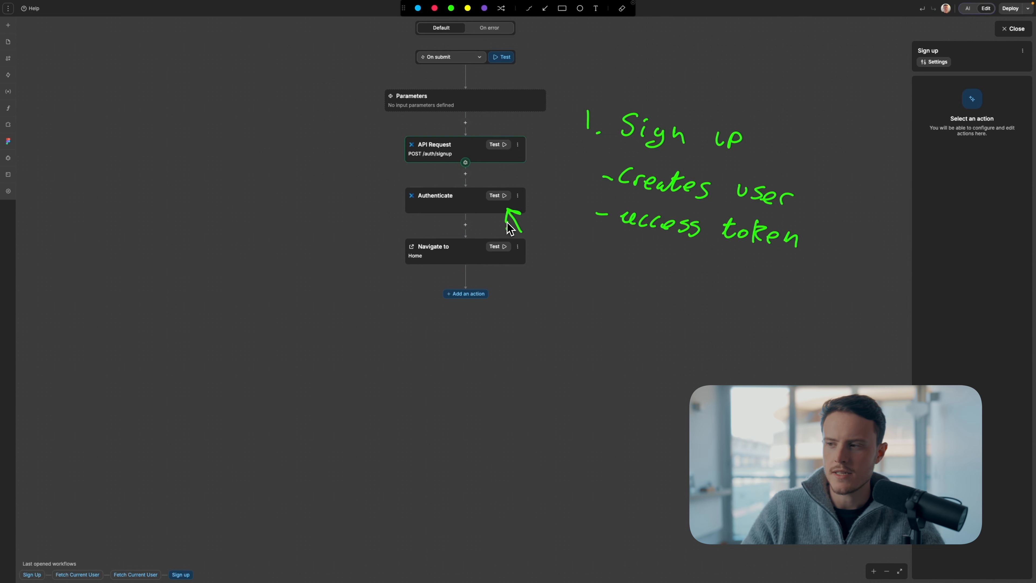
{"action": "left_click_drag", "start_coordinate": [566, 271], "coordinate": [586, 290]}
{"action": "left_click", "coordinate": [593, 287]}
{"action": "left_click_drag", "start_coordinate": [613, 230], "coordinate": [816, 273]}
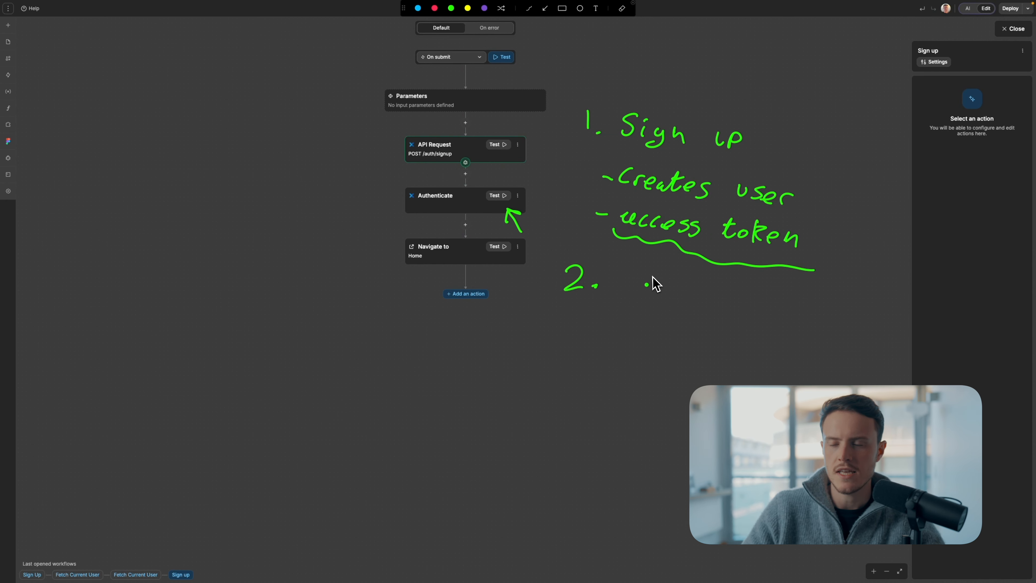
{"action": "left_click_drag", "start_coordinate": [614, 290], "coordinate": [634, 289]}
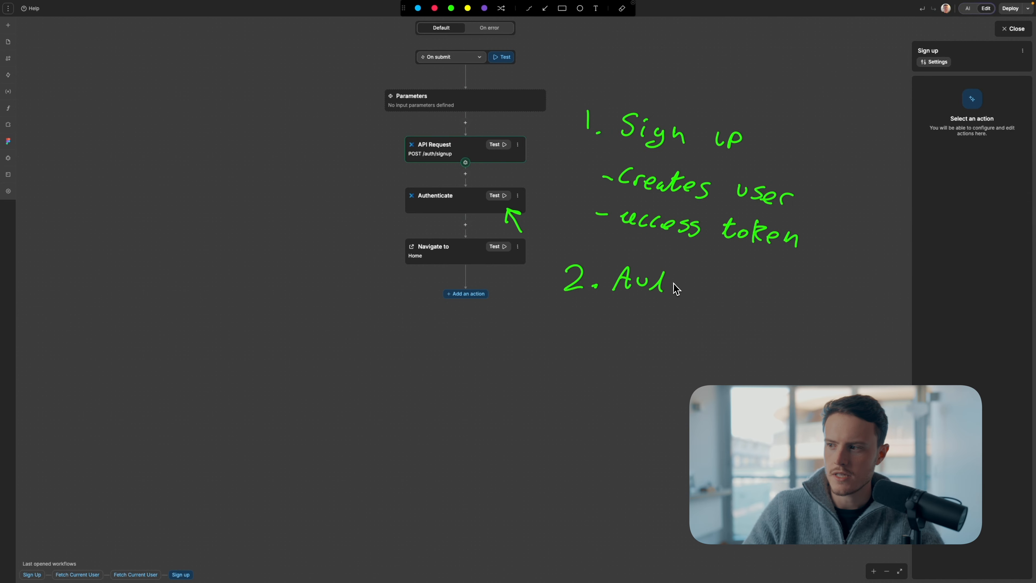
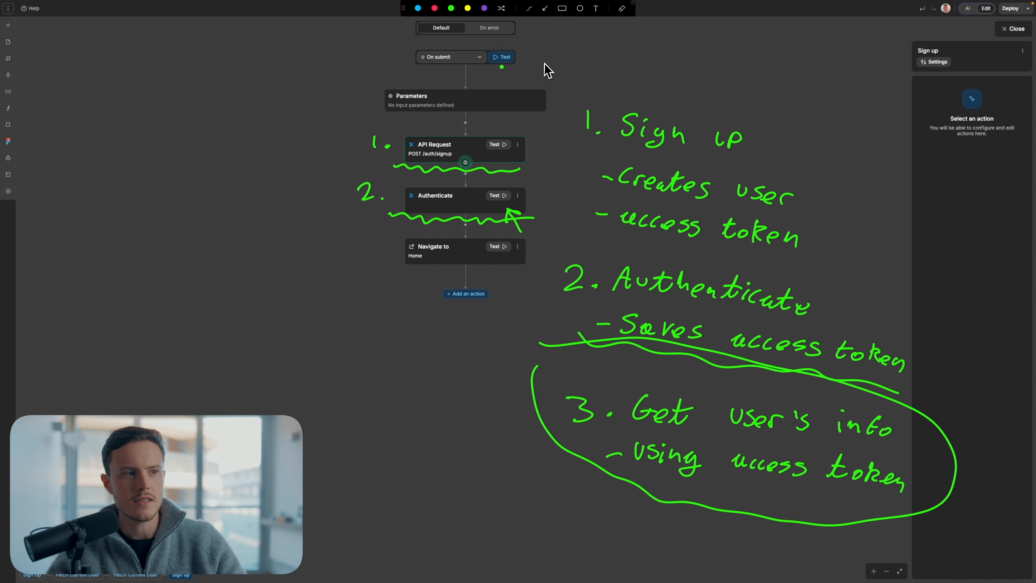
{"action": "key", "text": "Escape"}
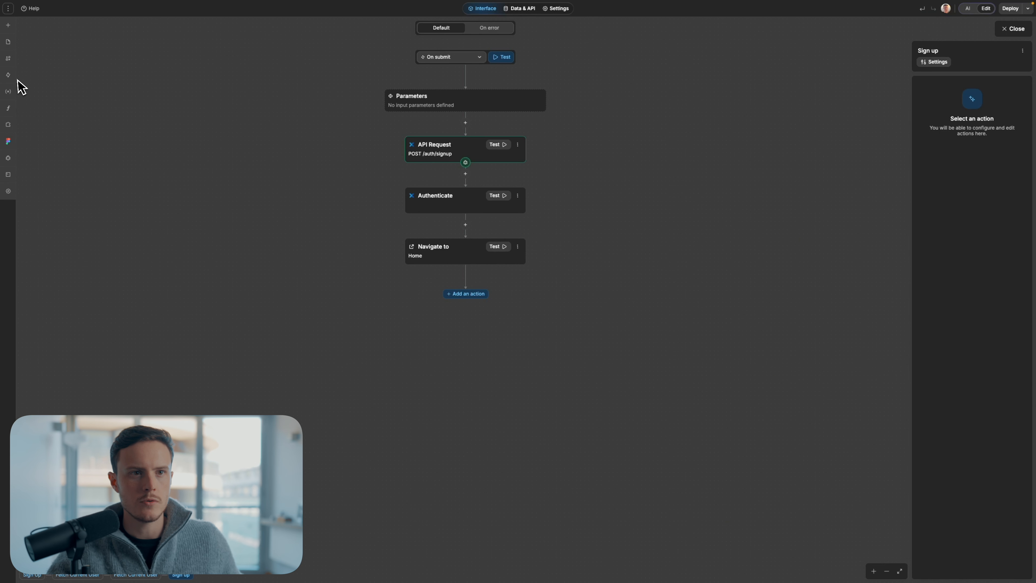
Review the Fetch Current User workflow, close it and reopen the Sign up workflow
{"action": "left_click", "coordinate": [7, 75]}
{"action": "left_click", "coordinate": [130, 65]}
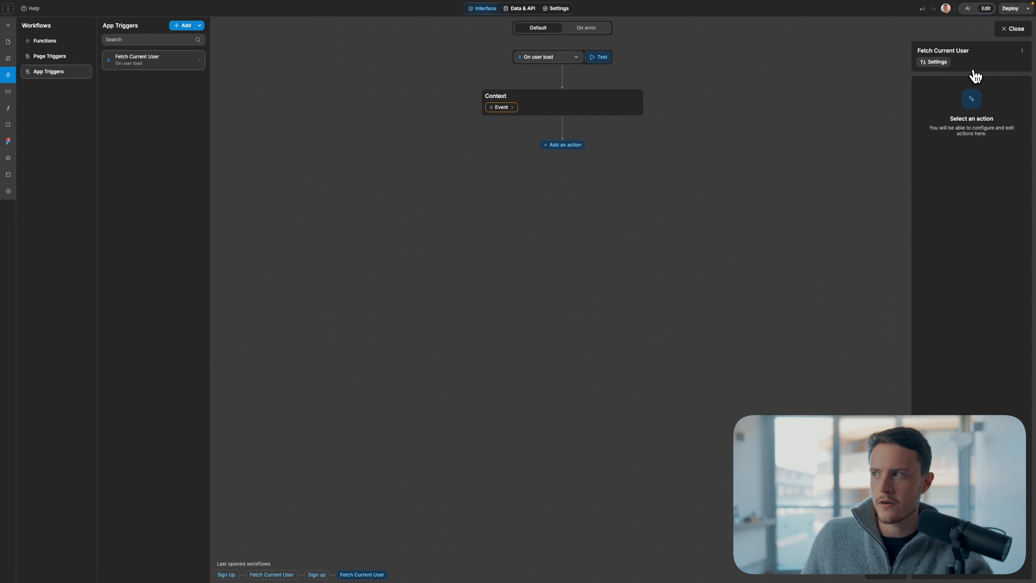
{"action": "left_click", "coordinate": [1014, 30]}
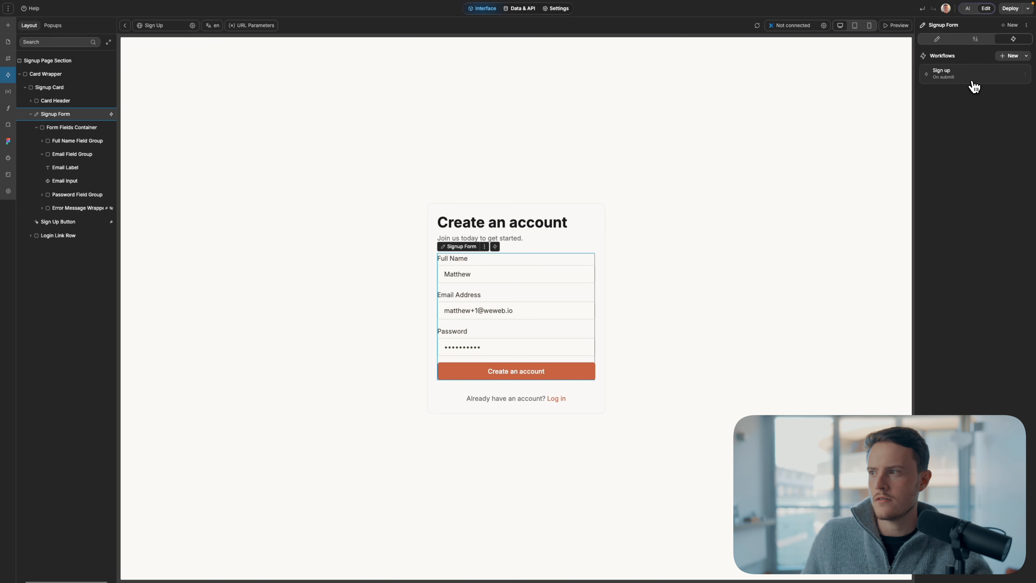
{"action": "left_click", "coordinate": [965, 78]}
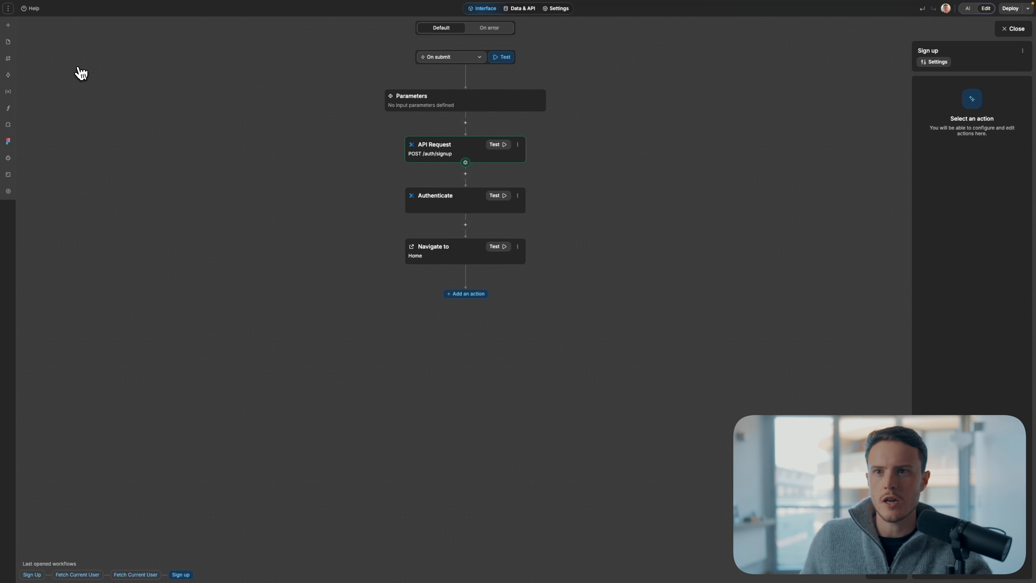
Open the Home page's settings and look at its Private access options
{"action": "left_click", "coordinate": [8, 41]}
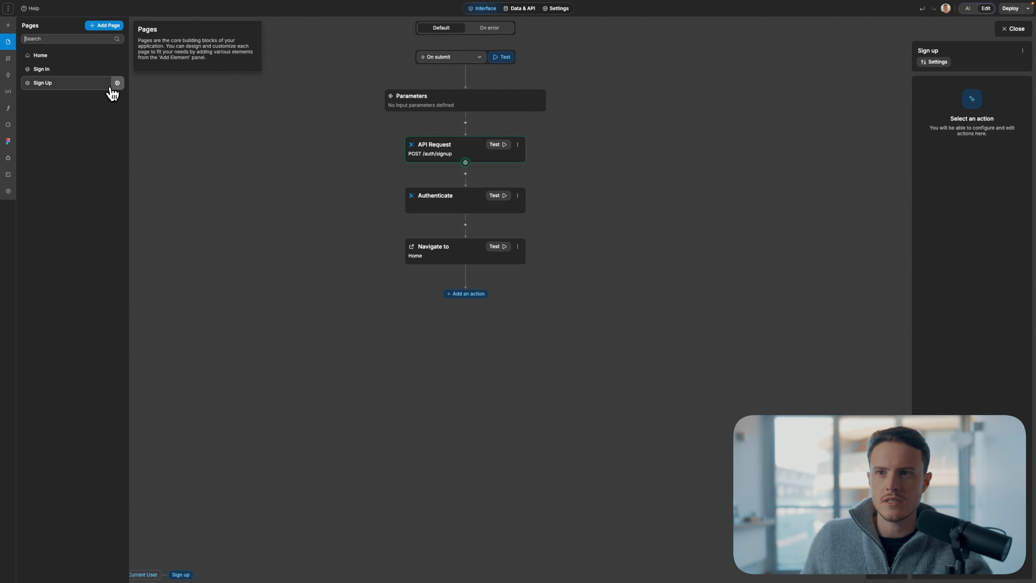
{"action": "left_click", "coordinate": [118, 55]}
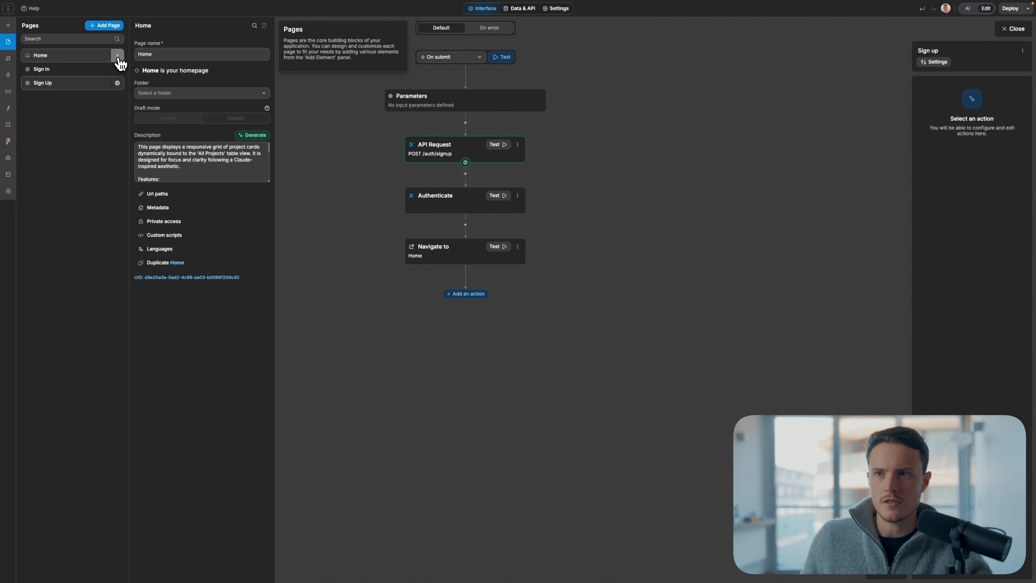
{"action": "left_click", "coordinate": [165, 222]}
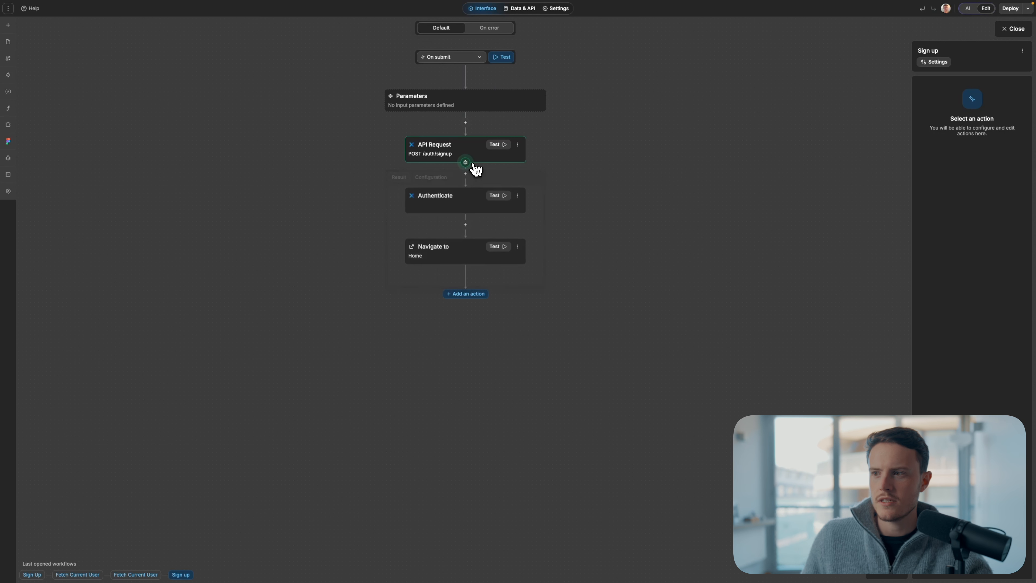
Inspect the sign-up API Request's result and the session data available to the Authenticate action's Metadata formula
{"action": "left_click", "coordinate": [465, 163]}
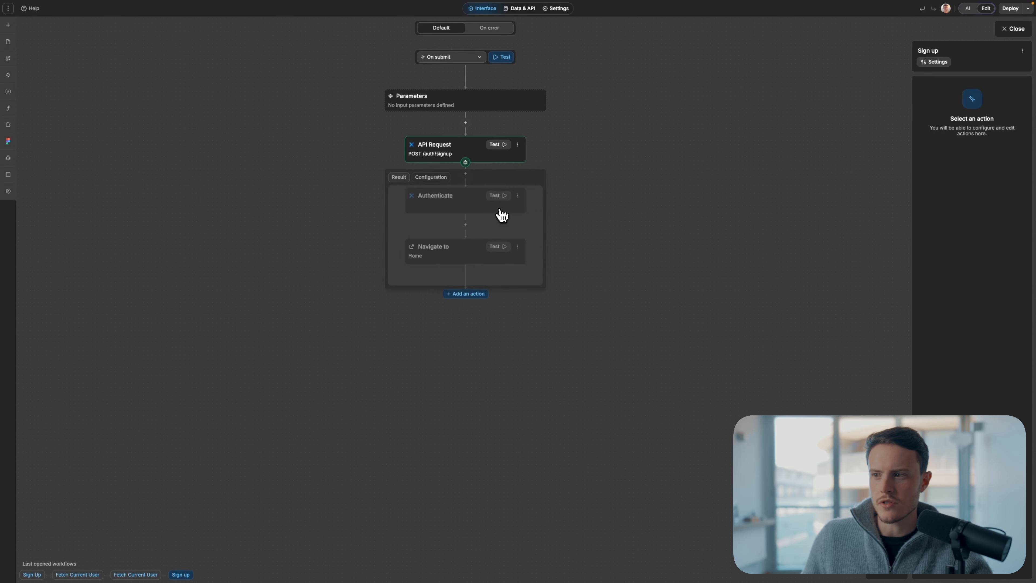
{"action": "left_click", "coordinate": [451, 209]}
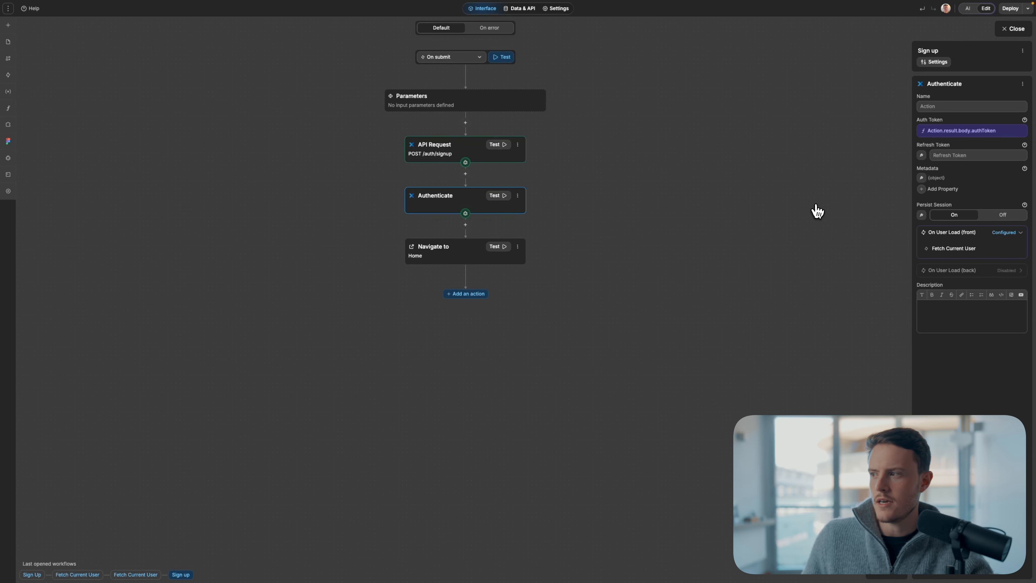
{"action": "left_click", "coordinate": [922, 178]}
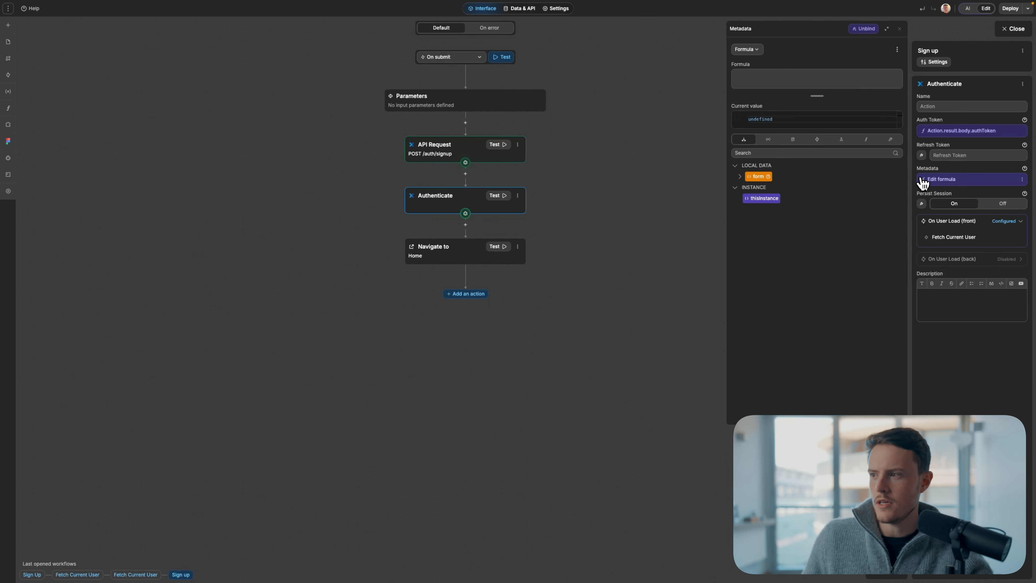
{"action": "left_click", "coordinate": [842, 140]}
{"action": "left_click", "coordinate": [743, 188]}
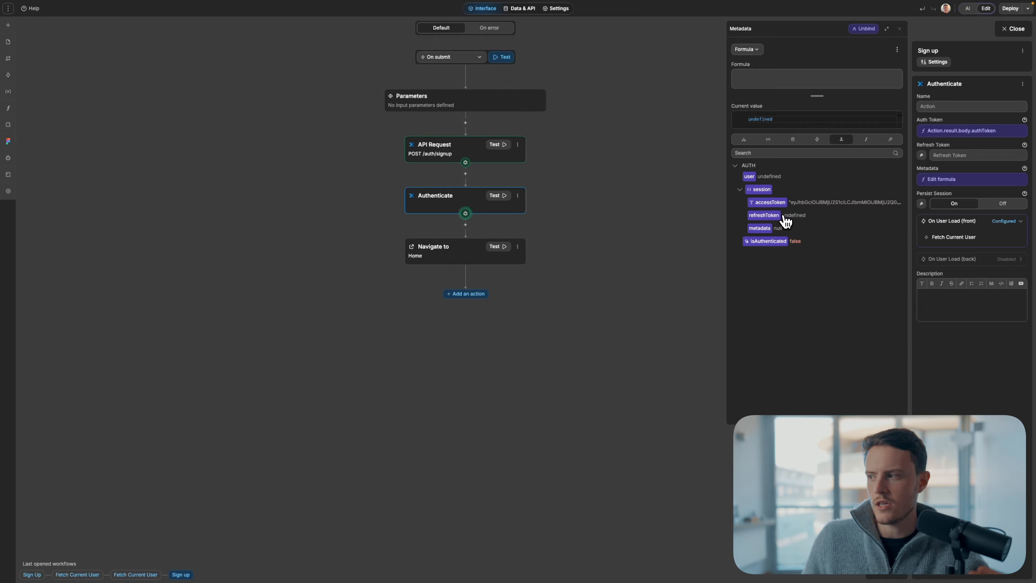
{"action": "left_click", "coordinate": [899, 28]}
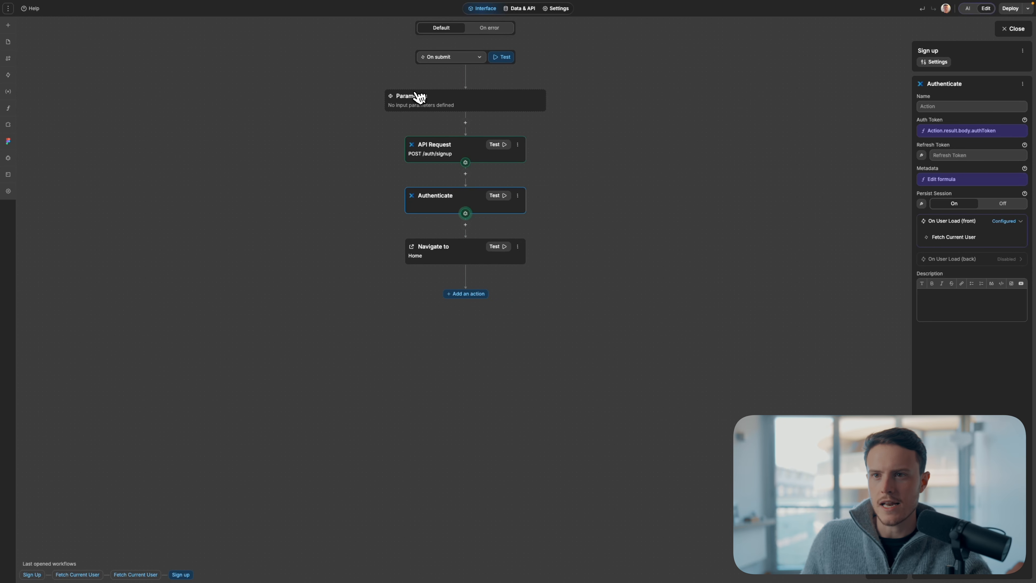
Open the Fetch Current User app trigger workflow and add a Xano API Request action to it
{"action": "left_click", "coordinate": [12, 79]}
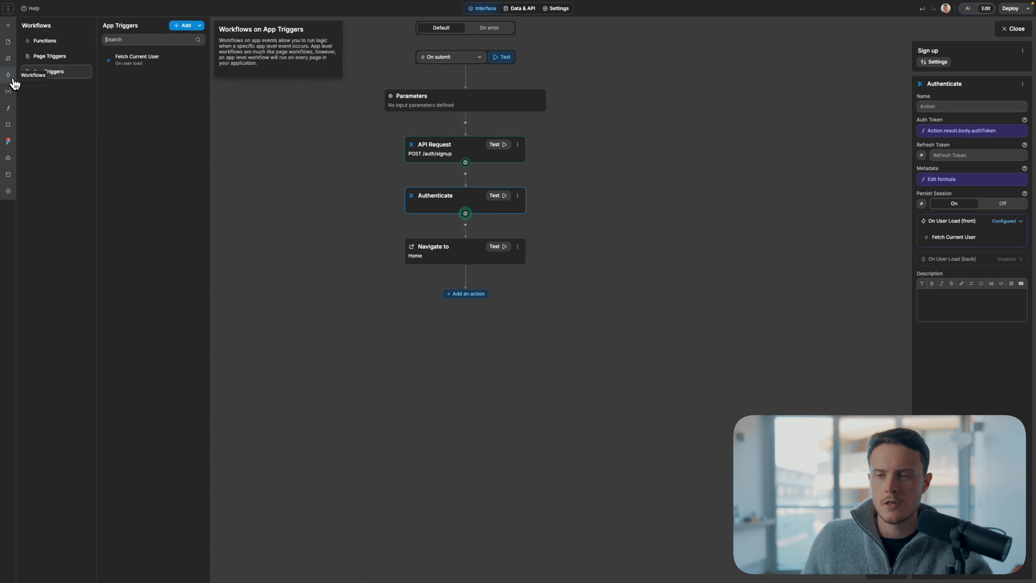
{"action": "left_click", "coordinate": [150, 69]}
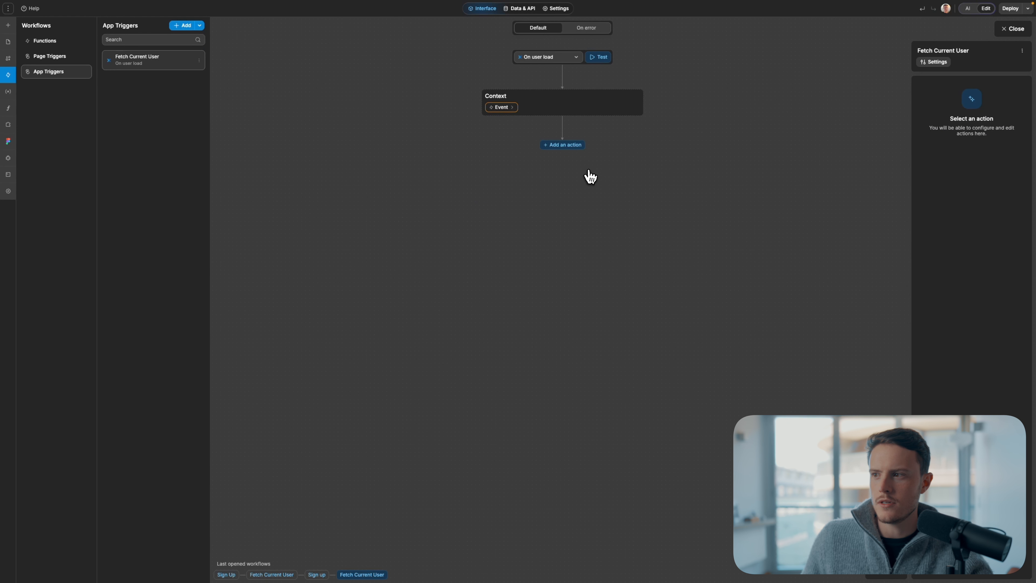
{"action": "left_click", "coordinate": [565, 148]}
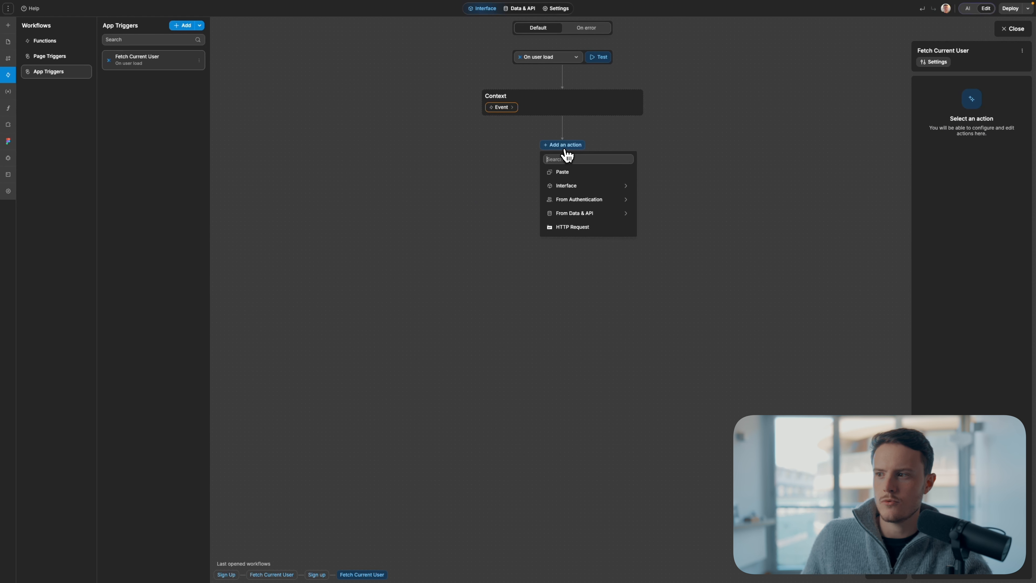
{"action": "mouse_move", "coordinate": [581, 190]}
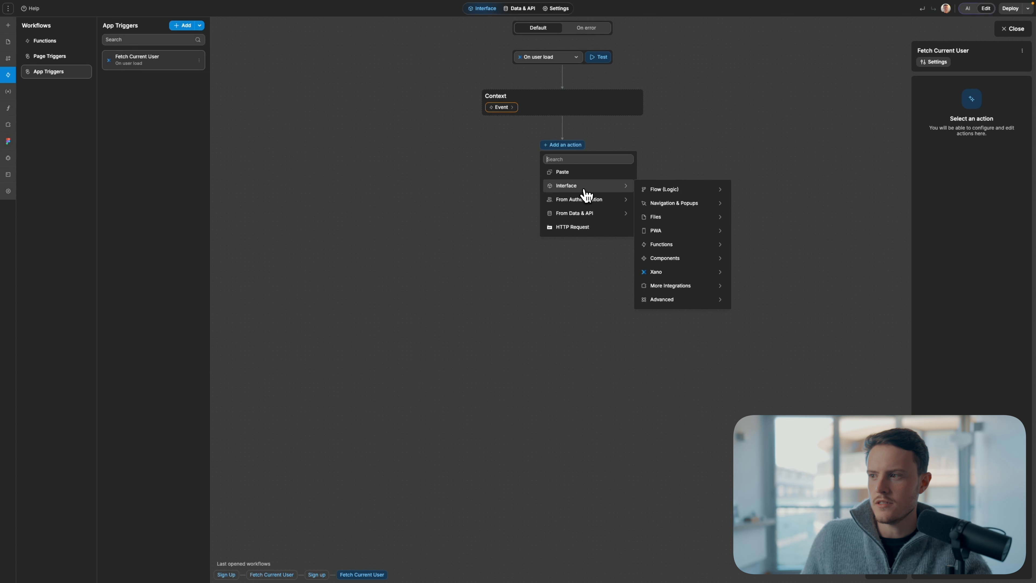
{"action": "mouse_move", "coordinate": [680, 273]}
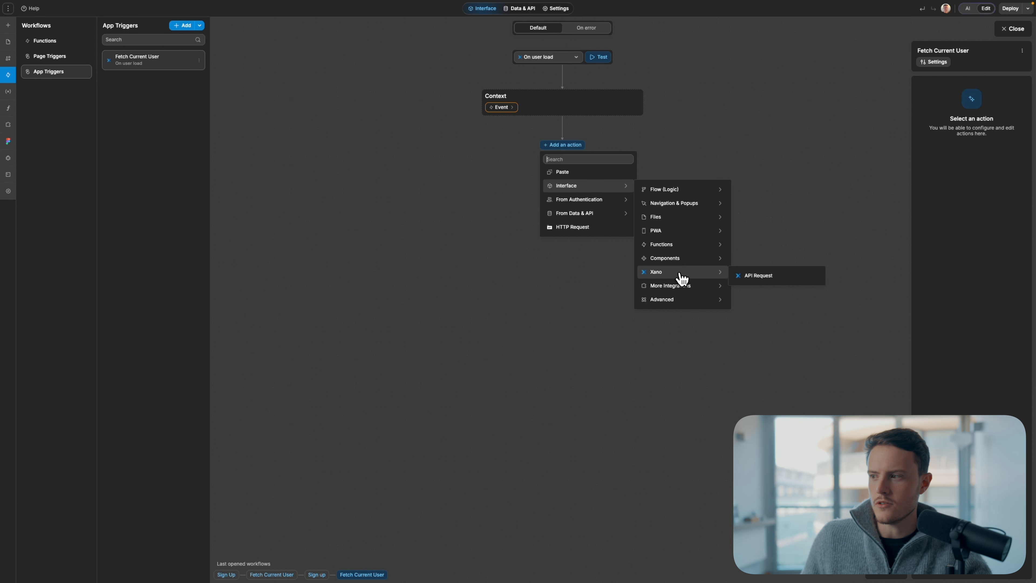
{"action": "left_click", "coordinate": [756, 279]}
Set the API Request's API group to Authentication and its endpoint to GET /auth/me, and test the action
{"action": "left_click", "coordinate": [967, 154]}
{"action": "left_click", "coordinate": [965, 183]}
{"action": "left_click", "coordinate": [964, 178]}
{"action": "left_click", "coordinate": [956, 209]}
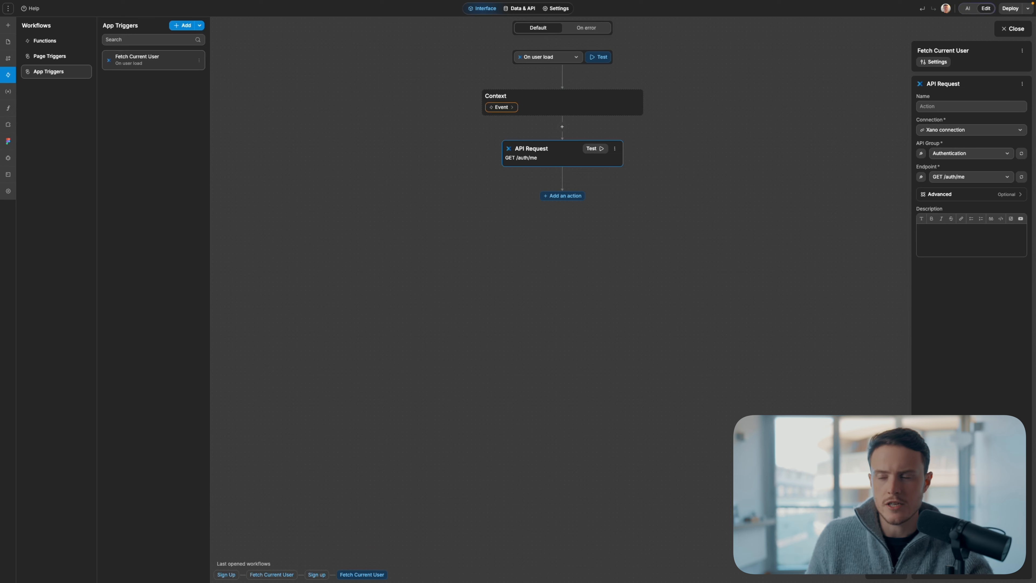
{"action": "left_click", "coordinate": [601, 149]}
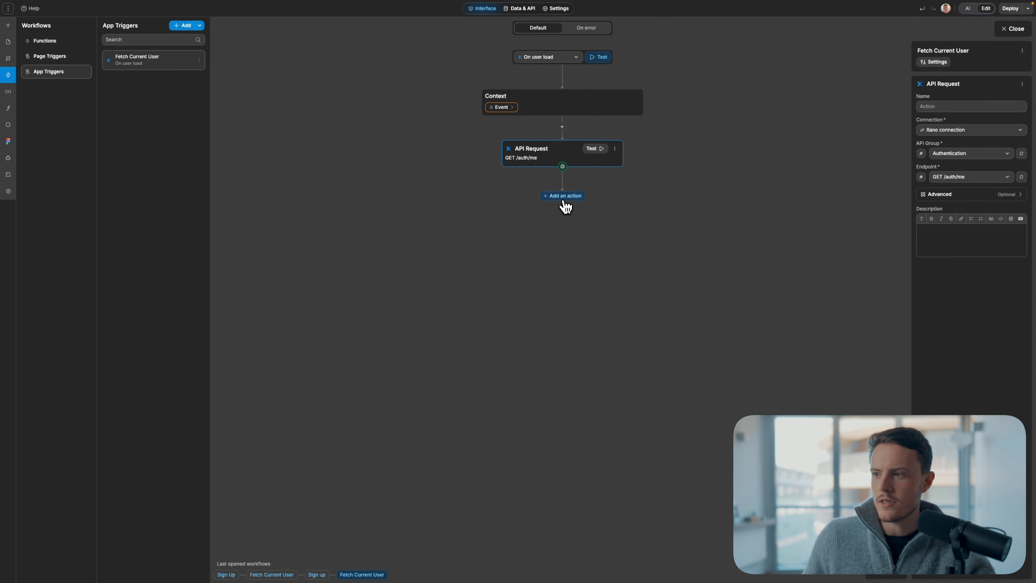
Add an authentication Set User action after the API Request in the Fetch Current User workflow
{"action": "left_click", "coordinate": [563, 198]}
{"action": "mouse_move", "coordinate": [590, 254]}
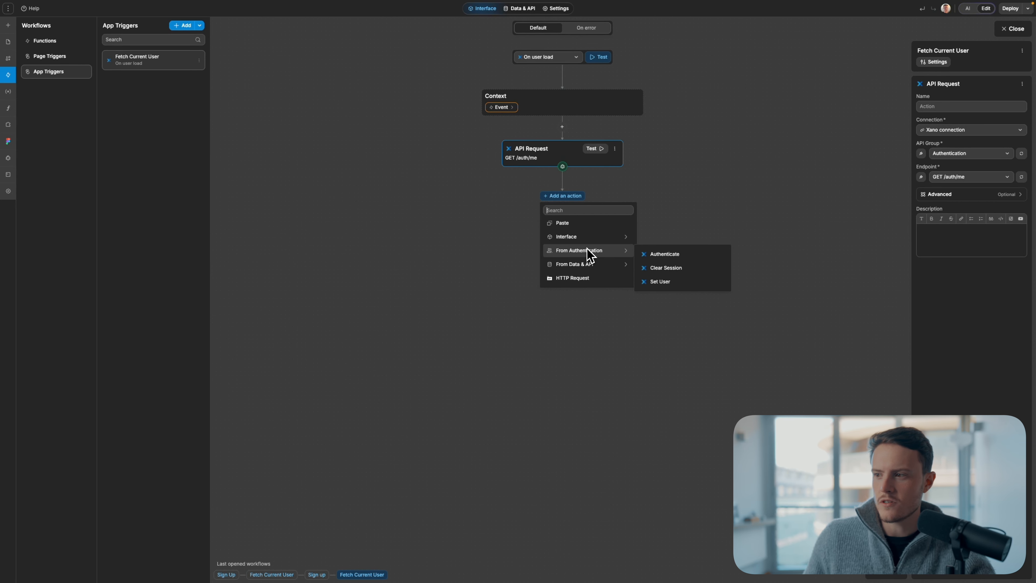
{"action": "left_click", "coordinate": [652, 282]}
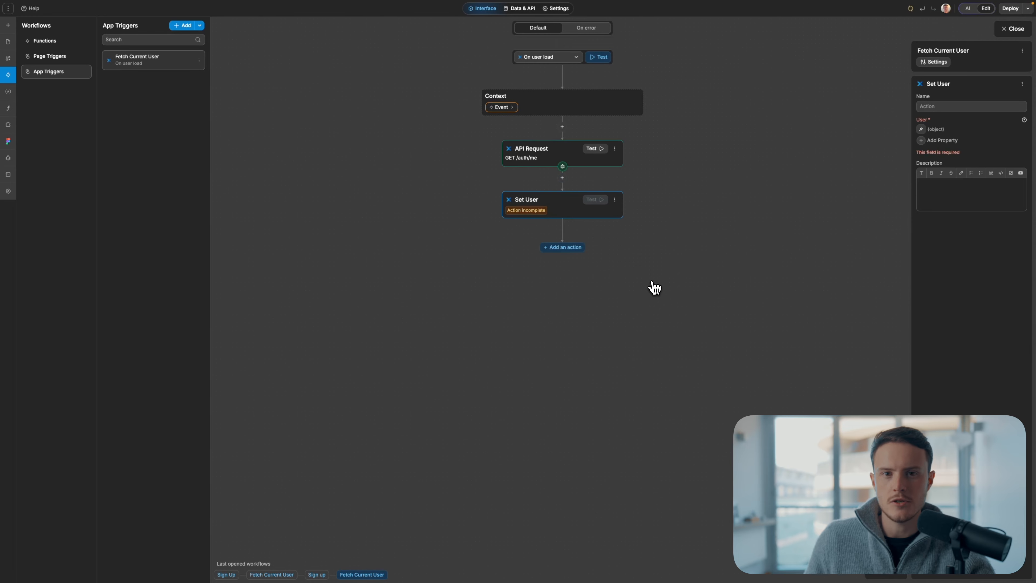
Check the auth data offered for the Set User formula and the result returned by the API Request
{"action": "left_click", "coordinate": [924, 131]}
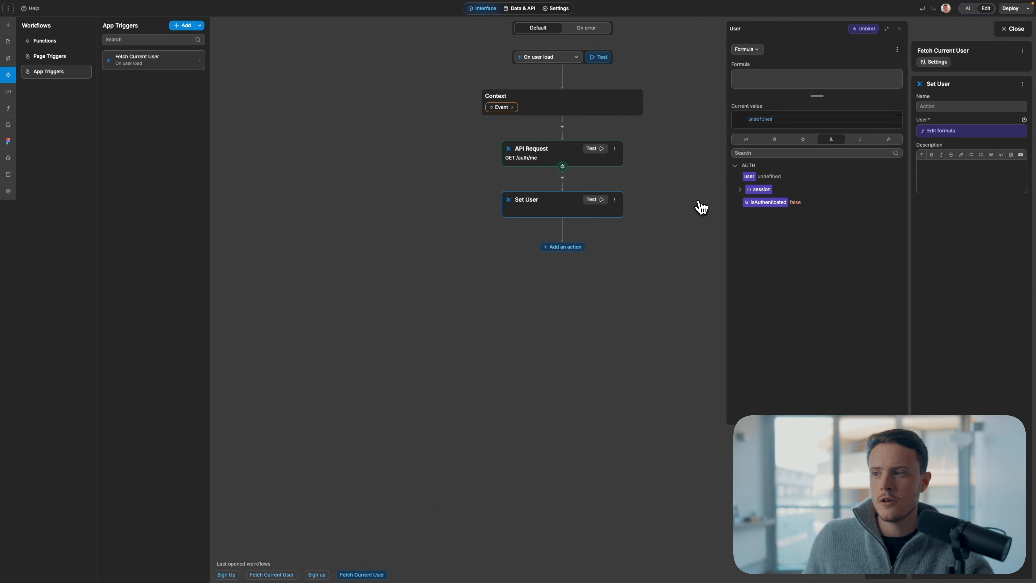
{"action": "mouse_move", "coordinate": [563, 167]}
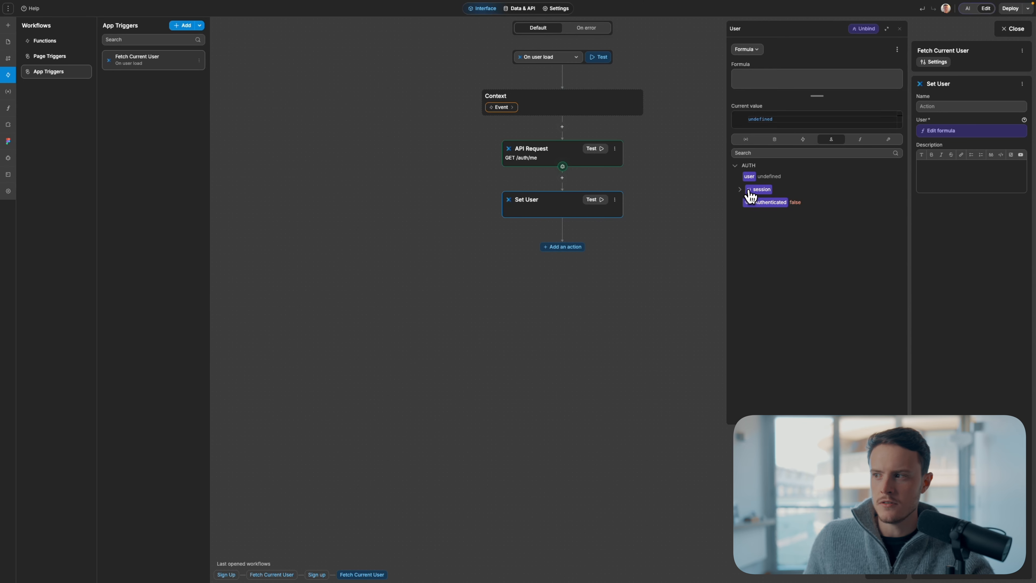
{"action": "left_click", "coordinate": [971, 113]}
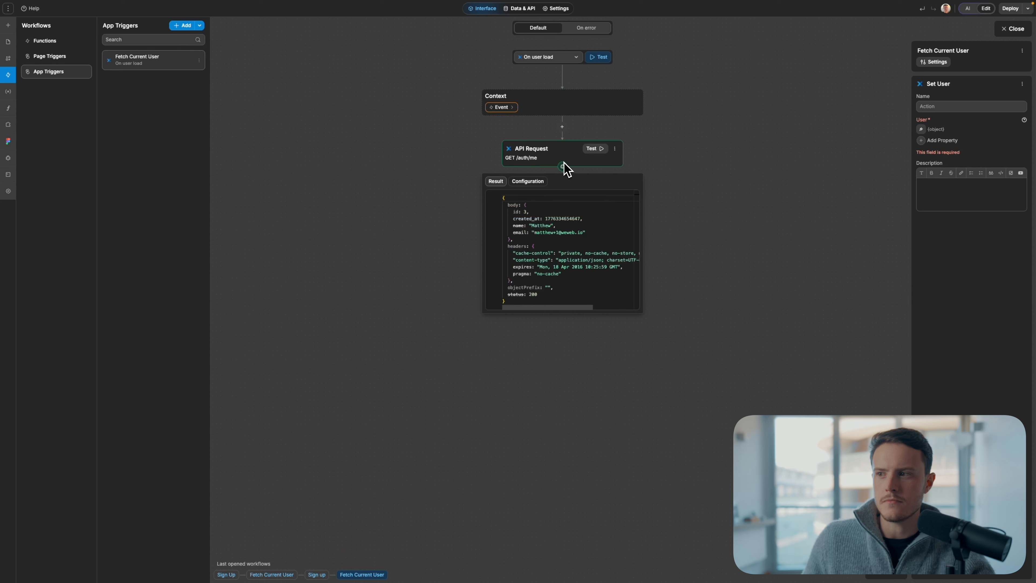
Bind the Set User action's User field to the API Request's result.body and test the action
{"action": "left_click", "coordinate": [922, 130]}
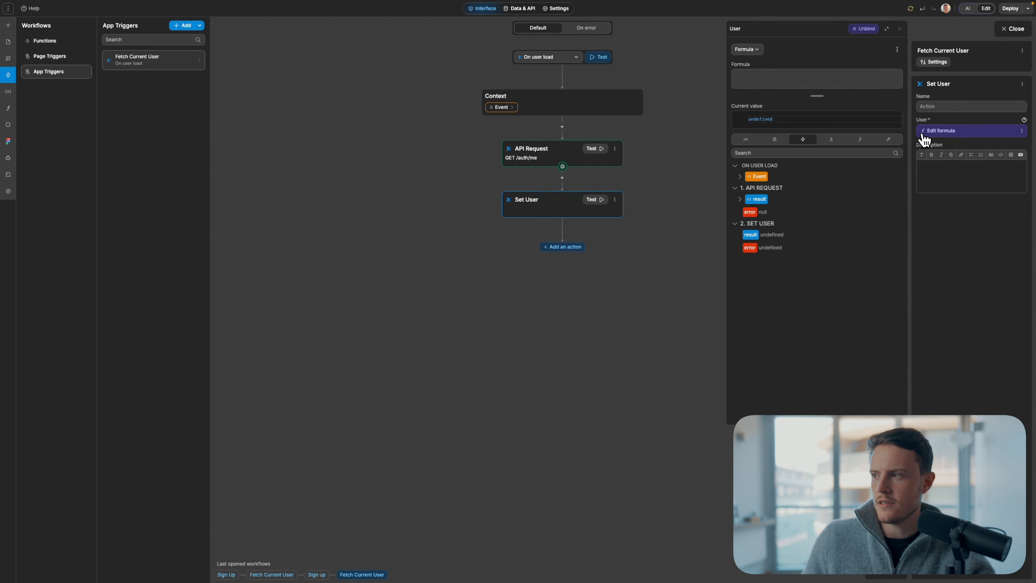
{"action": "left_click", "coordinate": [741, 199]}
{"action": "left_click", "coordinate": [745, 212]}
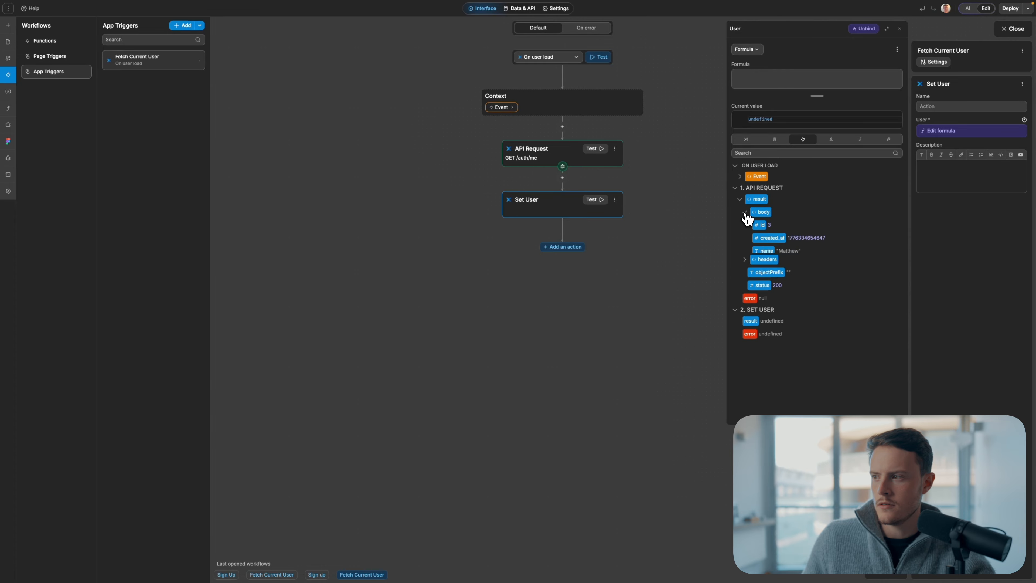
{"action": "left_click", "coordinate": [761, 212]}
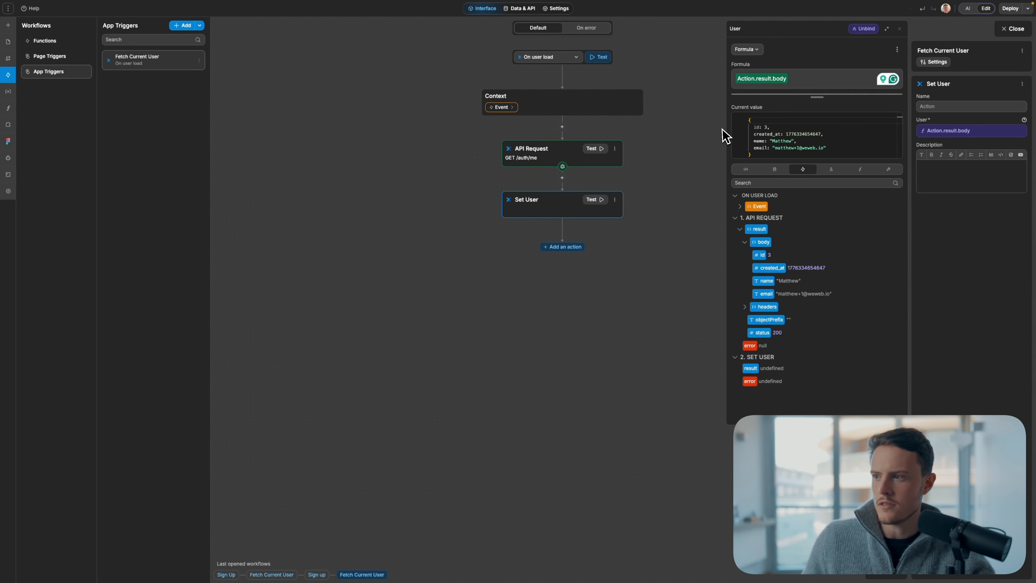
{"action": "left_click", "coordinate": [592, 202]}
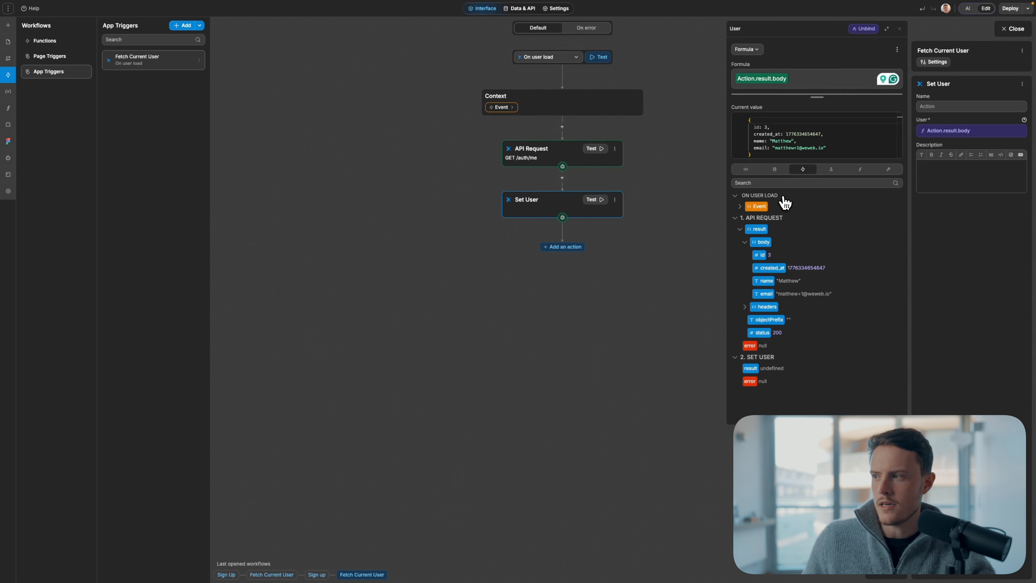
Inspect the auth user data in the Set User formula editor, closing and reopening the action's User formula
{"action": "left_click", "coordinate": [833, 170]}
{"action": "left_click", "coordinate": [740, 206]}
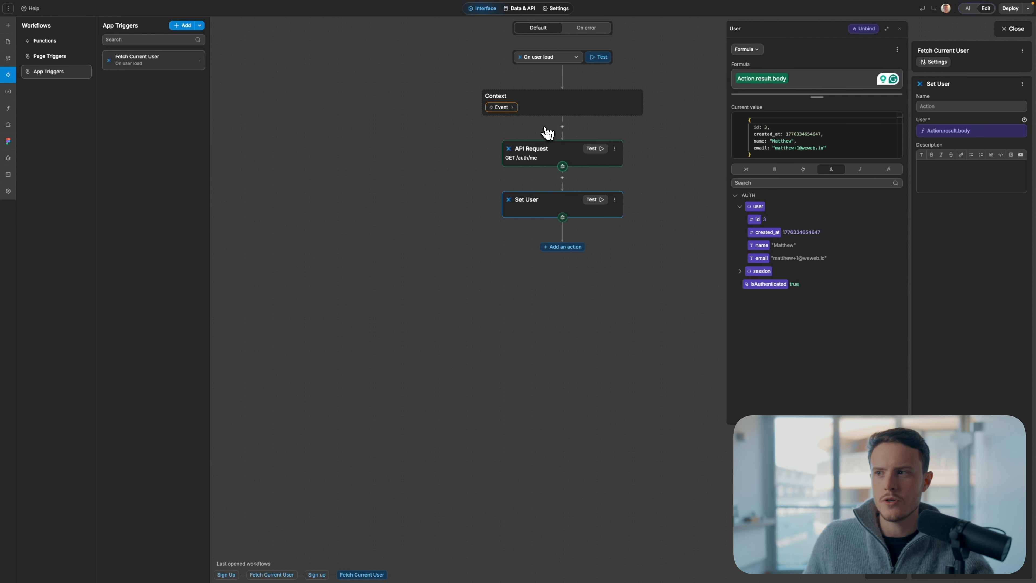
{"action": "left_click", "coordinate": [460, 62]}
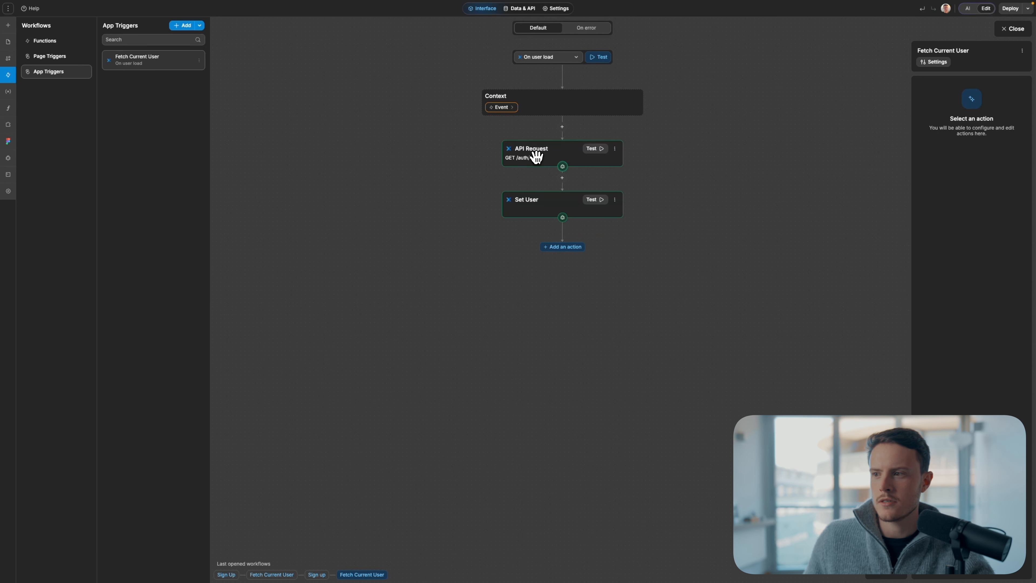
{"action": "left_click", "coordinate": [537, 214]}
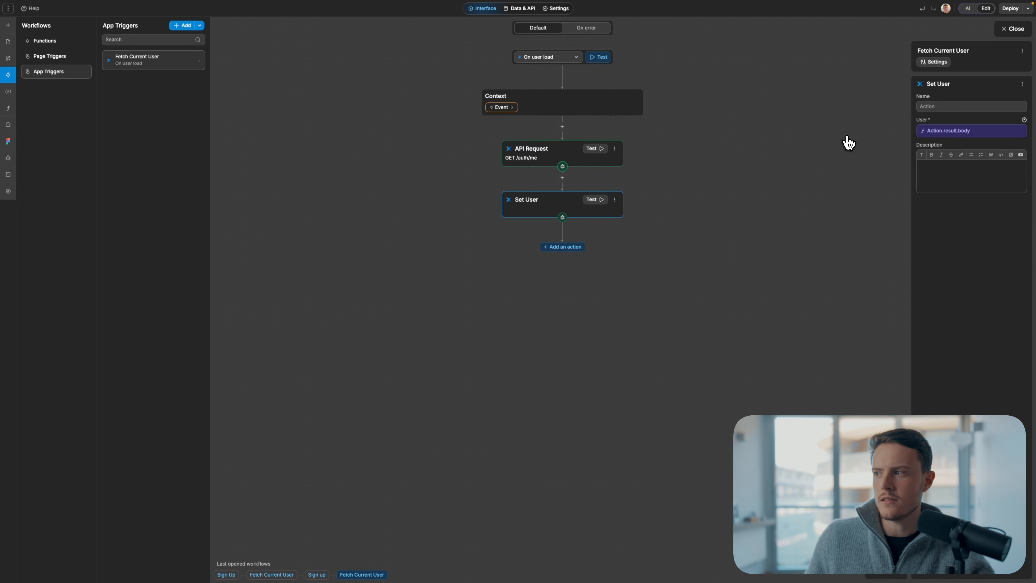
{"action": "left_click", "coordinate": [937, 131]}
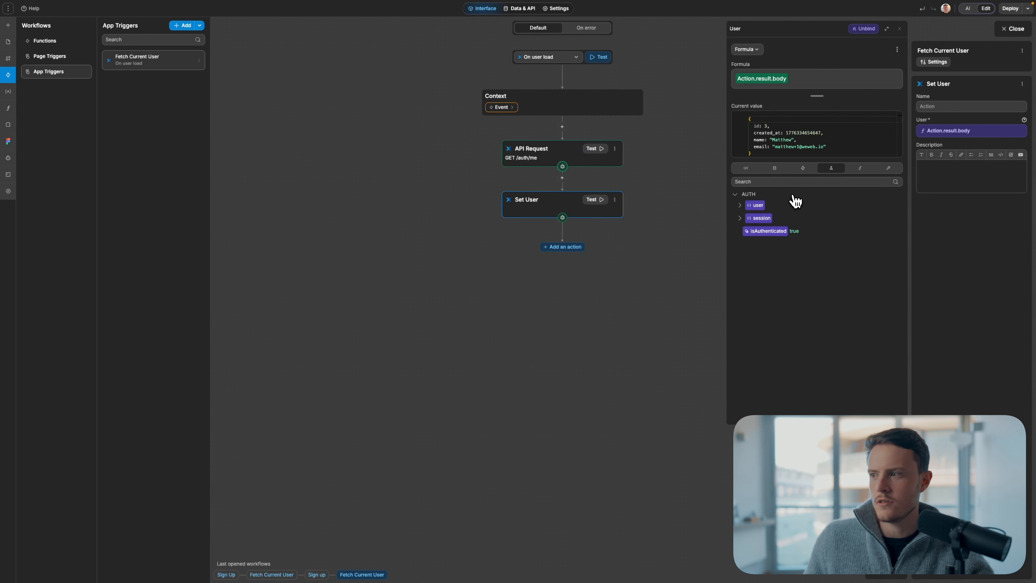
{"action": "left_click", "coordinate": [742, 206]}
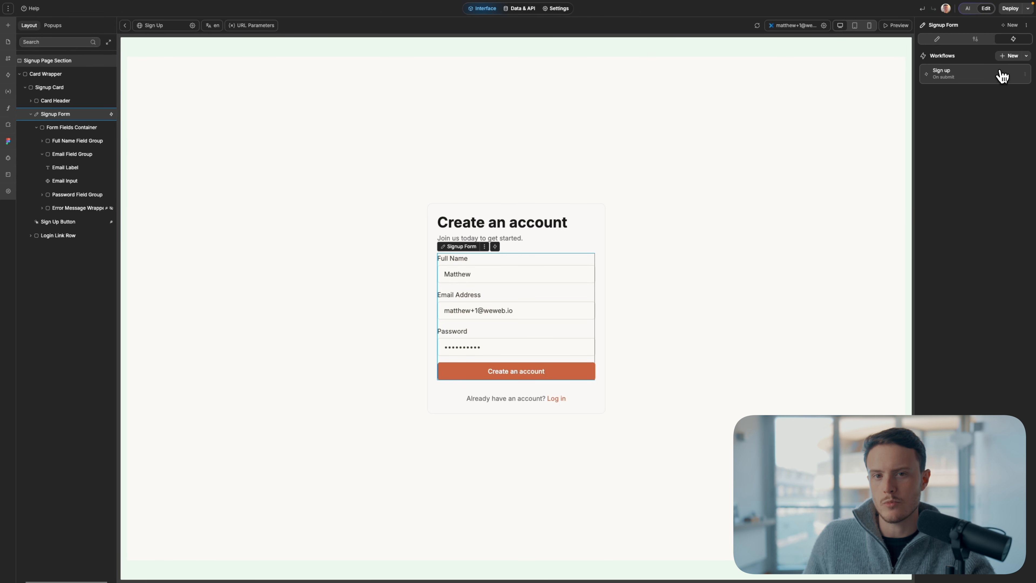
Create a Sign Up workflow on the Signup Form from the Xano Sign Up template and review its prebuilt actions
{"action": "left_click", "coordinate": [1011, 56]}
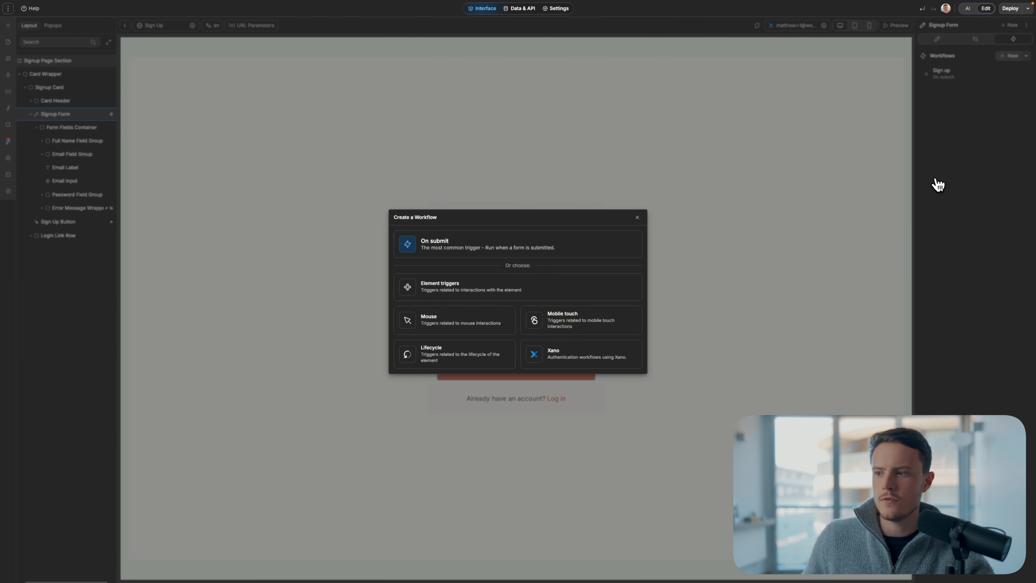
{"action": "left_click", "coordinate": [590, 355]}
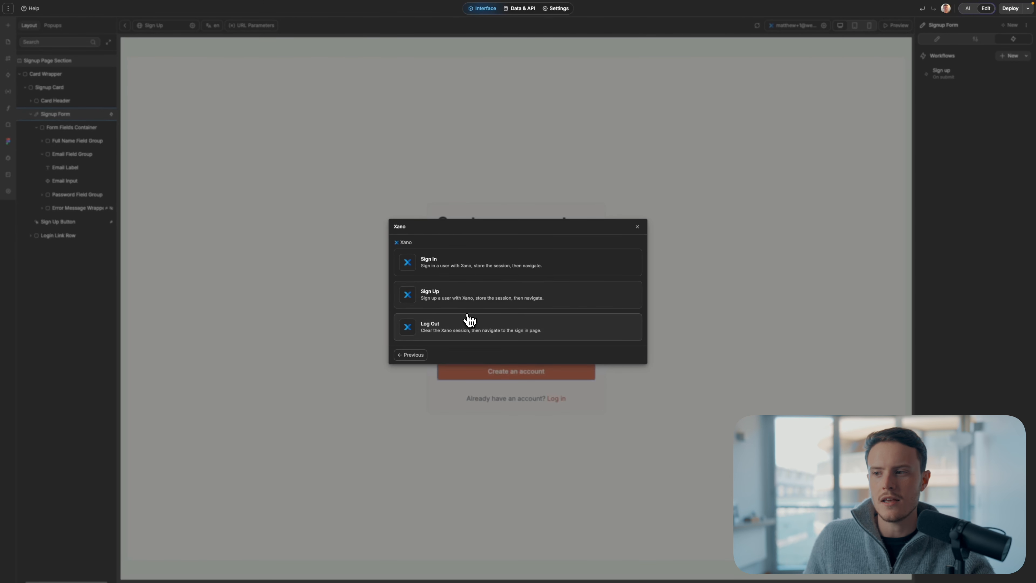
{"action": "left_click", "coordinate": [448, 299]}
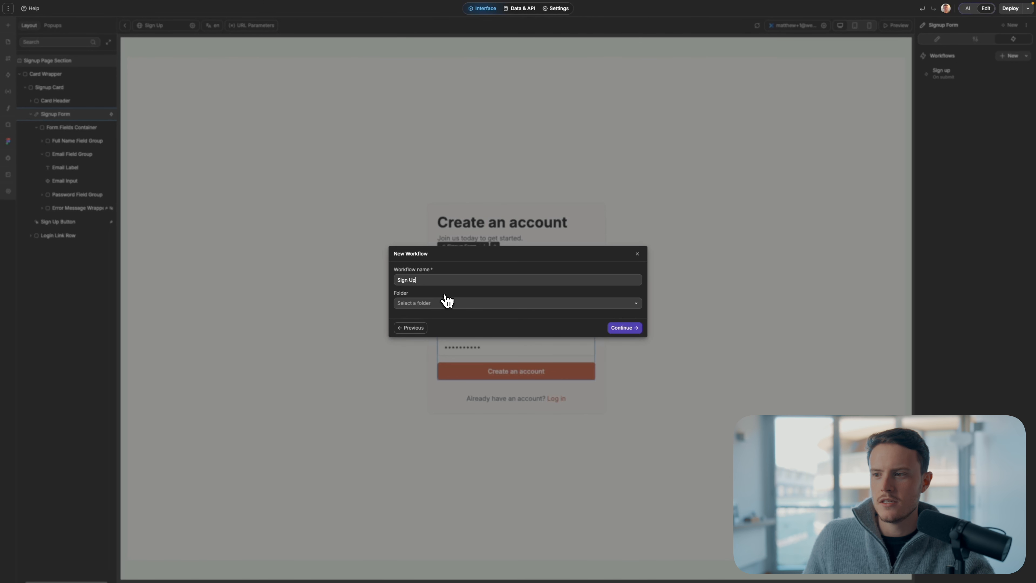
{"action": "left_click", "coordinate": [624, 327]}
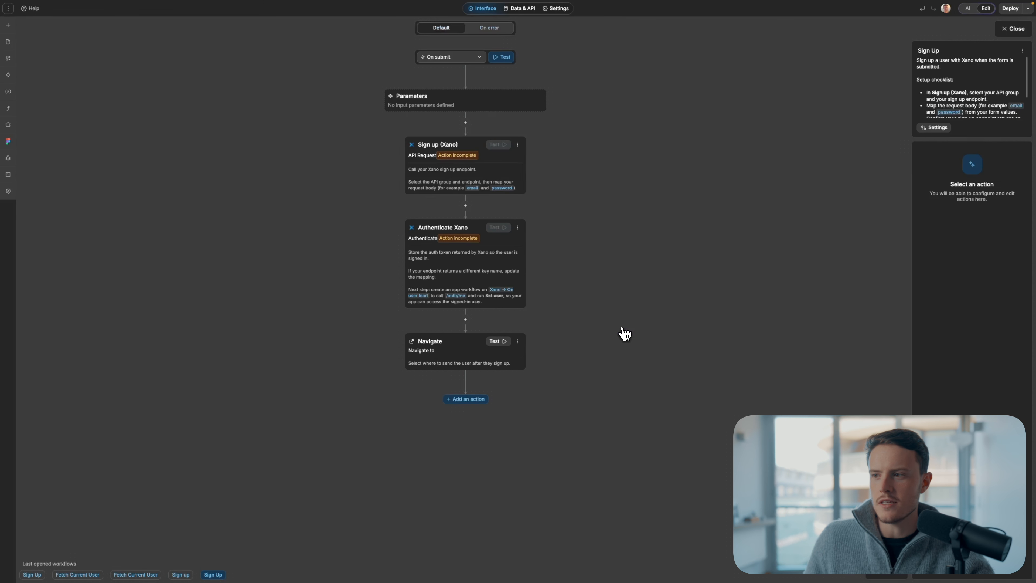
{"action": "left_click", "coordinate": [442, 169]}
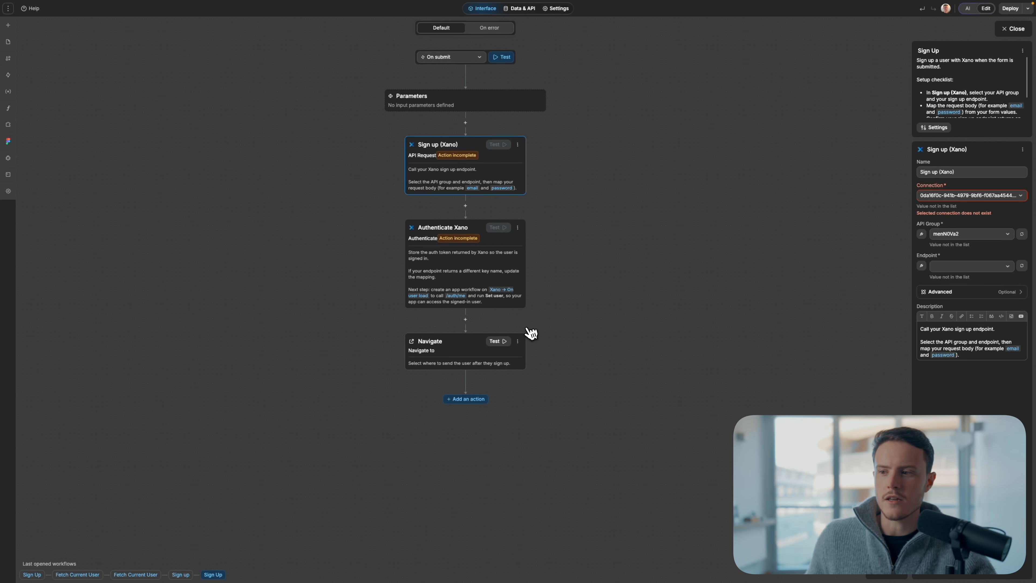
{"action": "left_click", "coordinate": [445, 352]}
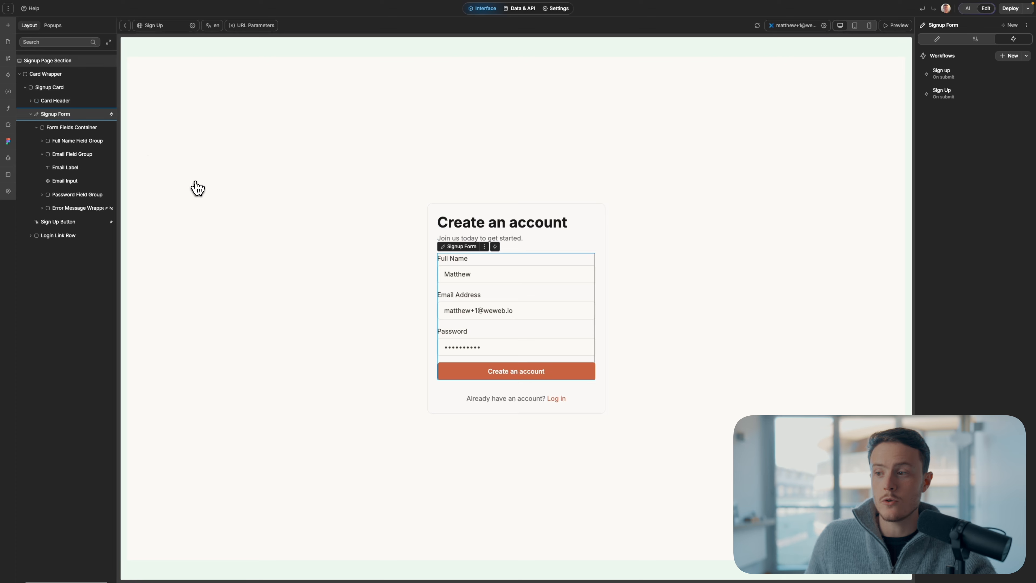
Create a Fetch Current User app trigger workflow from the Xano template and open its Fetch user action
{"action": "left_click", "coordinate": [1013, 29]}
{"action": "left_click", "coordinate": [8, 75]}
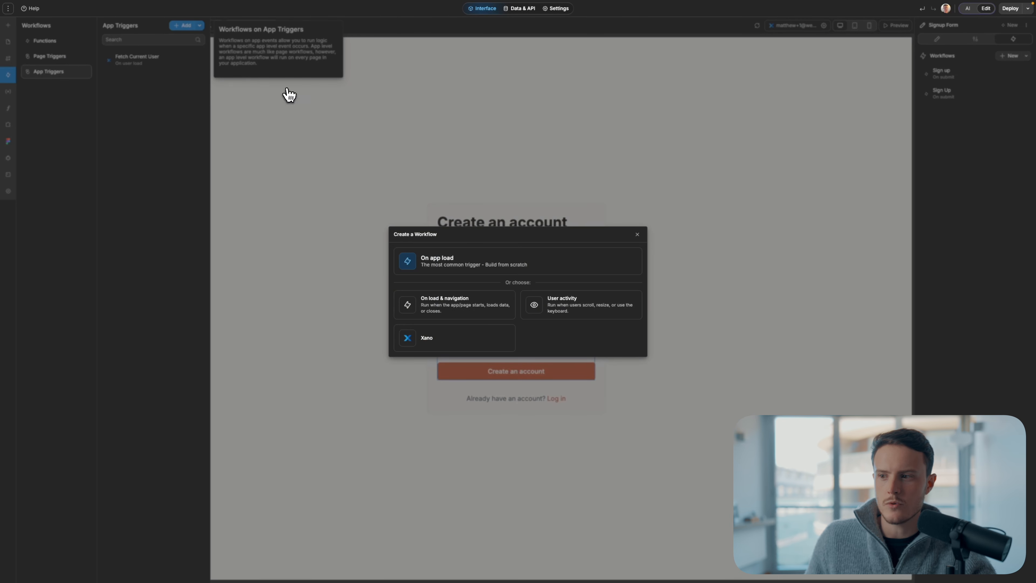
{"action": "left_click", "coordinate": [443, 349]}
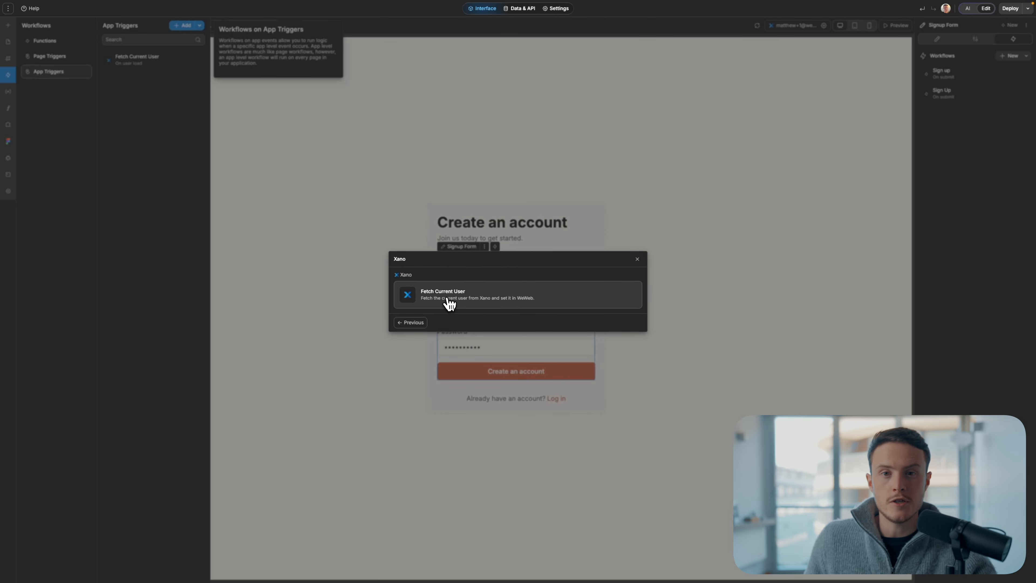
{"action": "left_click", "coordinate": [456, 303]}
{"action": "left_click", "coordinate": [614, 332]}
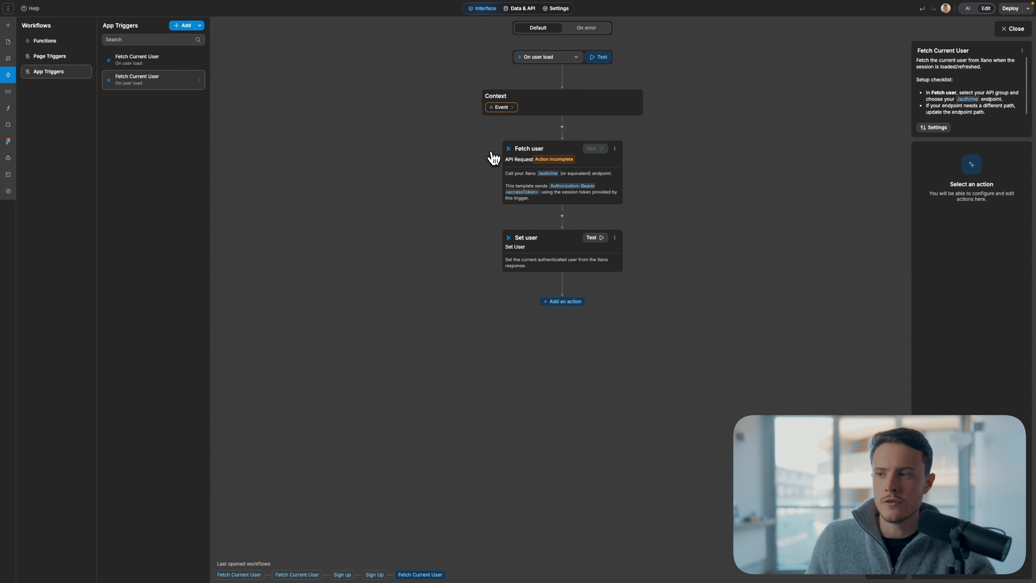
{"action": "left_click", "coordinate": [535, 165]}
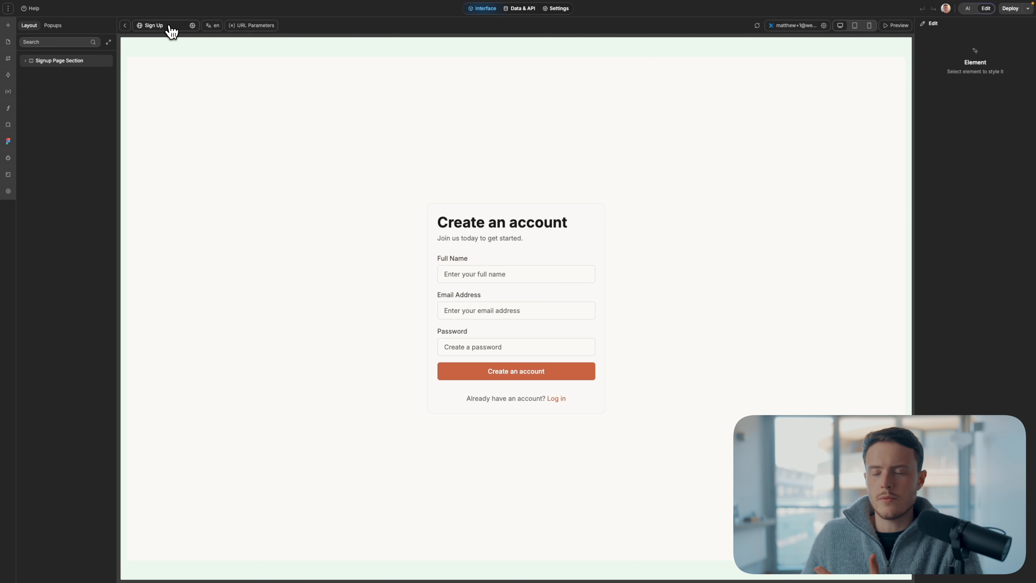
Switch to the Sign In page and browse the Xano authentication workflow templates for the Sign In Form
{"action": "left_click", "coordinate": [171, 26]}
{"action": "left_click", "coordinate": [169, 70]}
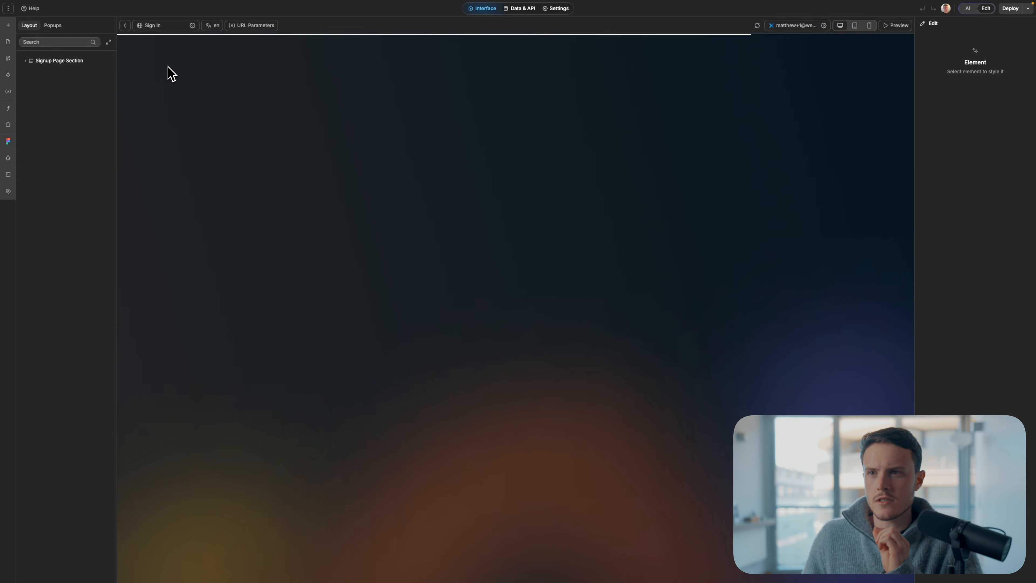
{"action": "left_click", "coordinate": [460, 308]}
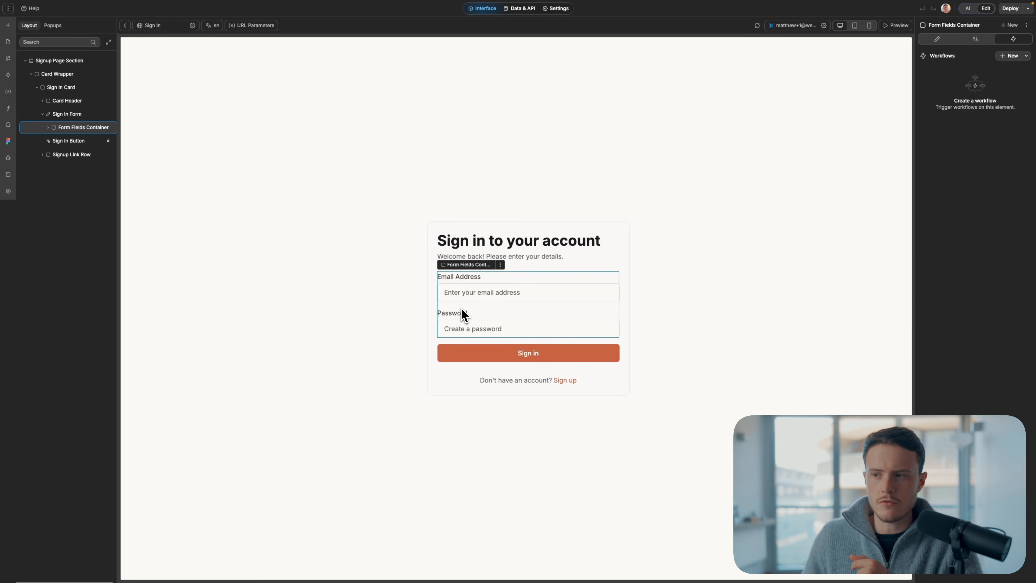
{"action": "left_click", "coordinate": [459, 254]}
{"action": "left_click", "coordinate": [1010, 57]}
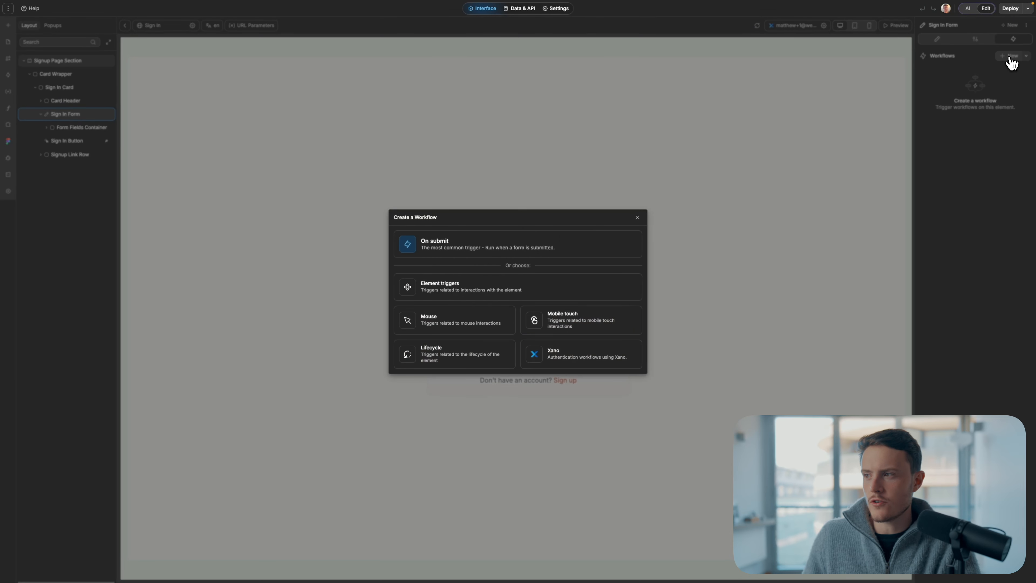
{"action": "left_click", "coordinate": [589, 359]}
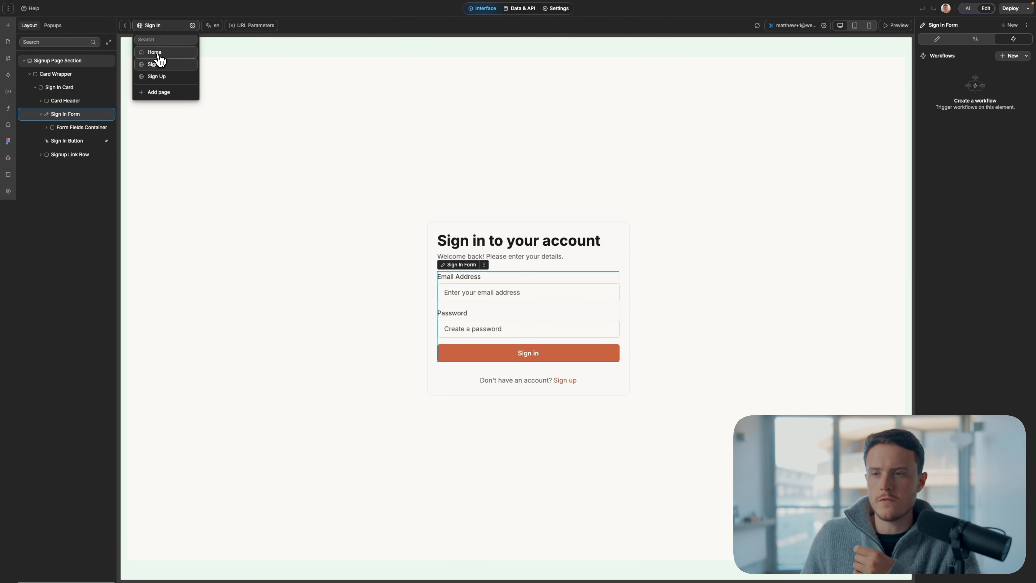
On the Home page, inspect the Profile Name text's formula binding and the auth user fields available to it
{"action": "left_click", "coordinate": [159, 62]}
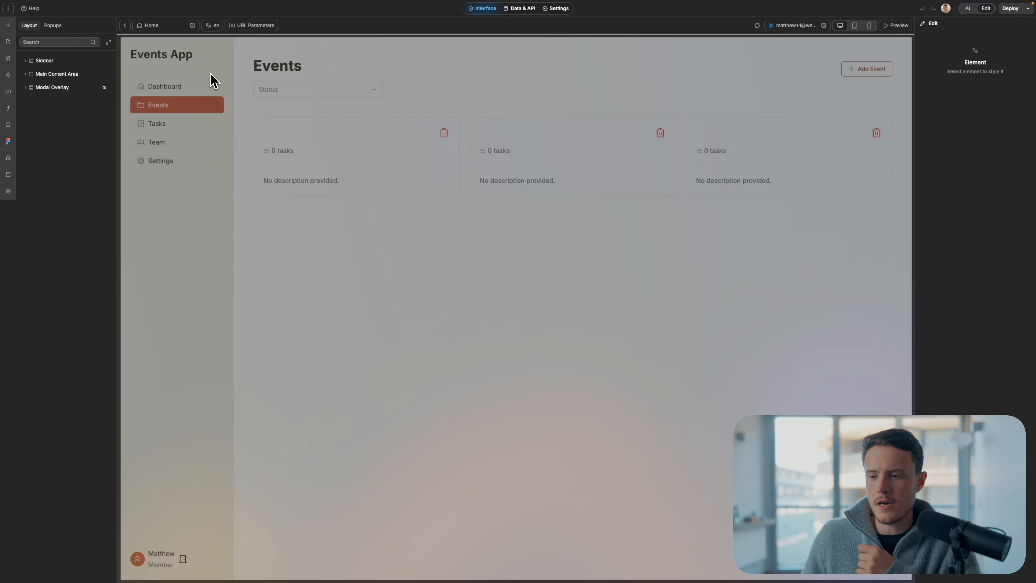
{"action": "left_click", "coordinate": [161, 554]}
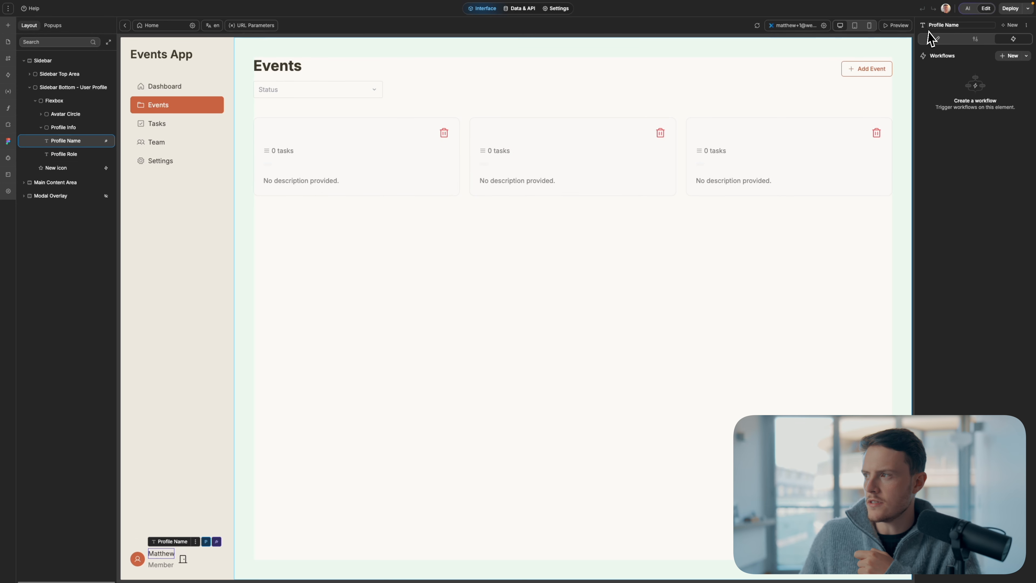
{"action": "left_click", "coordinate": [937, 41]}
{"action": "left_click", "coordinate": [1001, 124]}
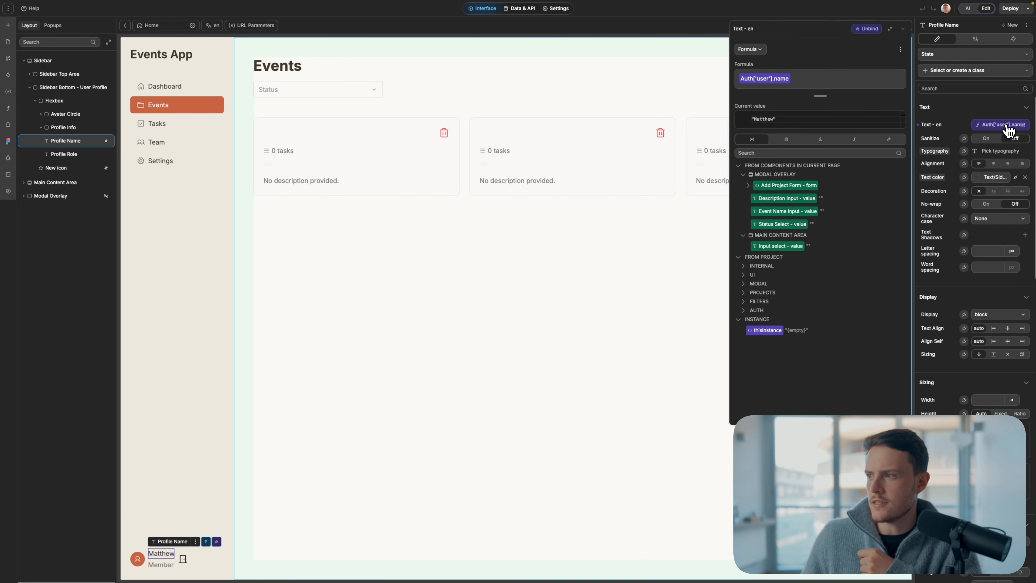
{"action": "left_click", "coordinate": [820, 139]}
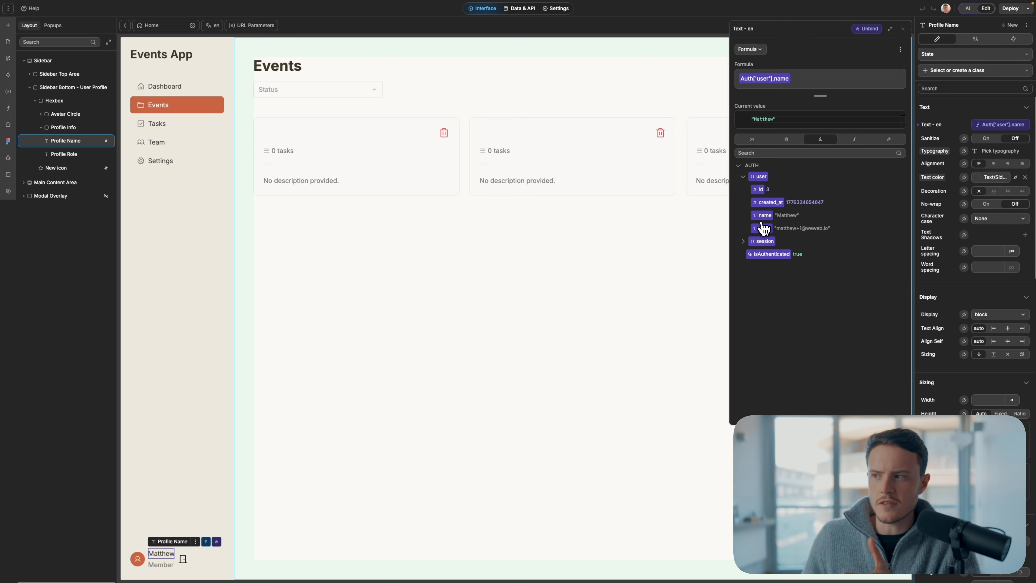
Open the Logout workflow of the sidebar's door icon, check its Navigate to action and start inserting an action before it
{"action": "left_click", "coordinate": [184, 560]}
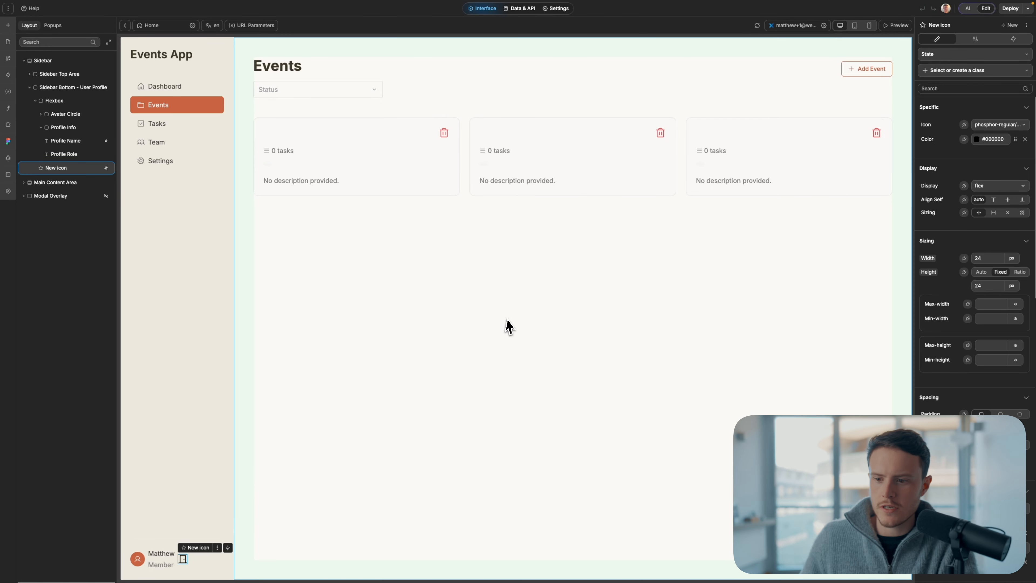
{"action": "left_click", "coordinate": [1013, 41]}
{"action": "left_click", "coordinate": [964, 76]}
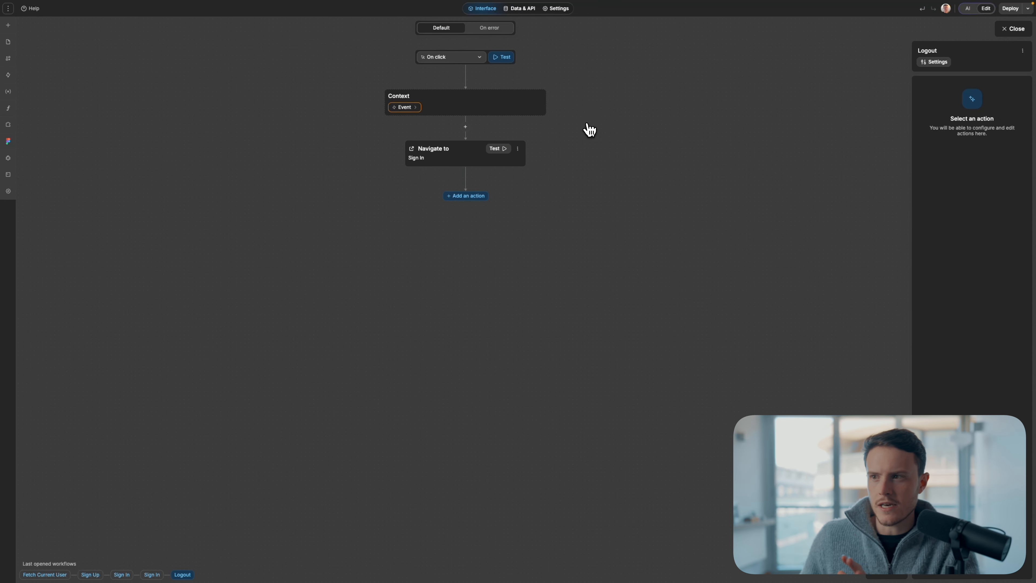
{"action": "left_click", "coordinate": [443, 159]}
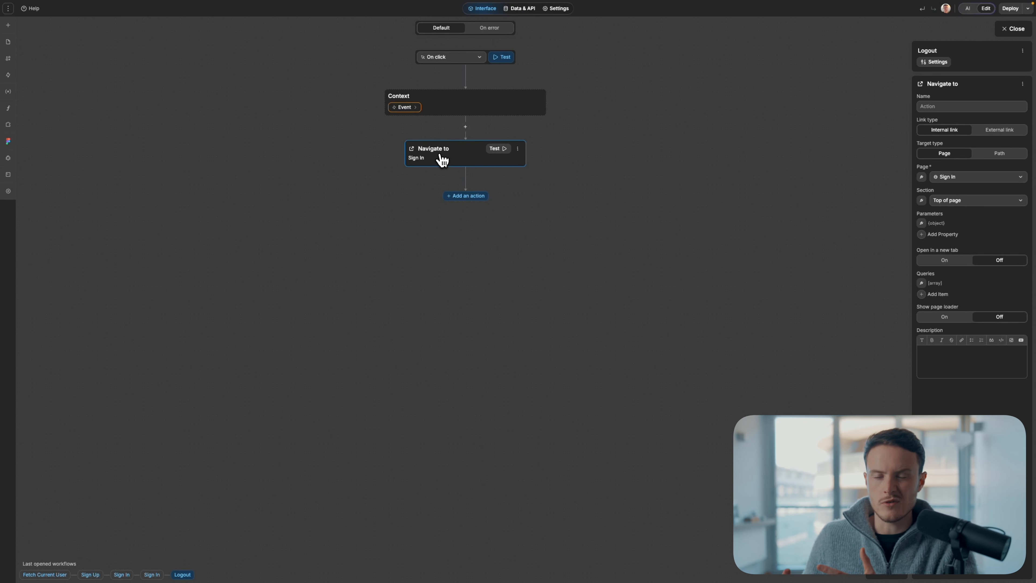
{"action": "left_click", "coordinate": [466, 127]}
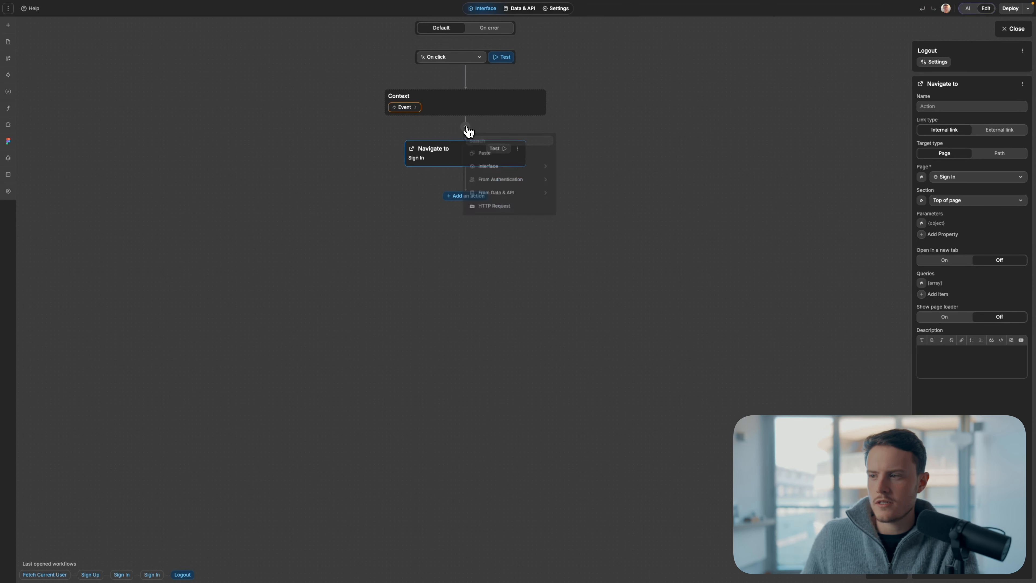
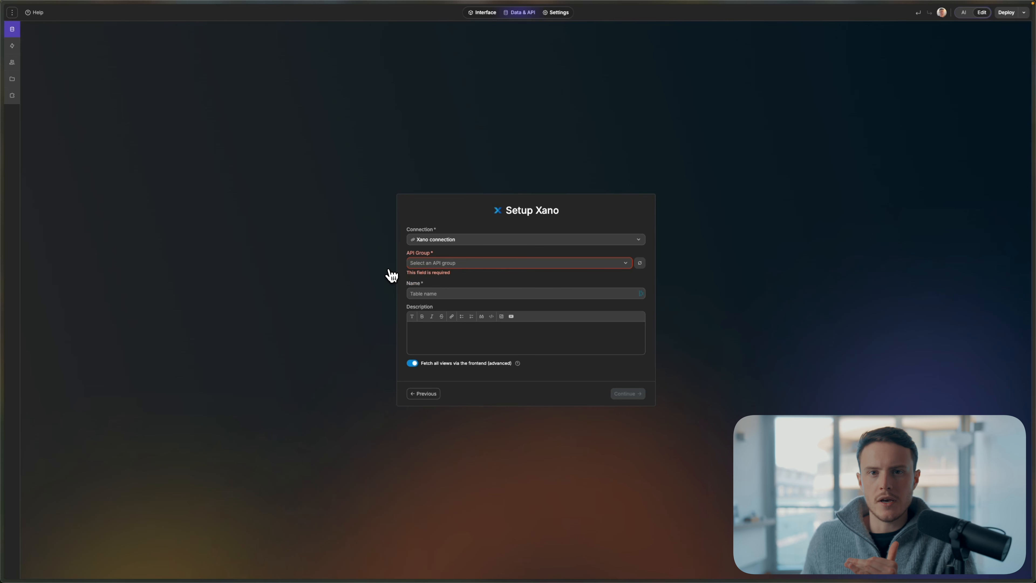
Switch to Xano and examine the GET event endpoint in the Events API group
{"action": "mouse_move", "coordinate": [4, 265]}
{"action": "left_click", "coordinate": [46, 283]}
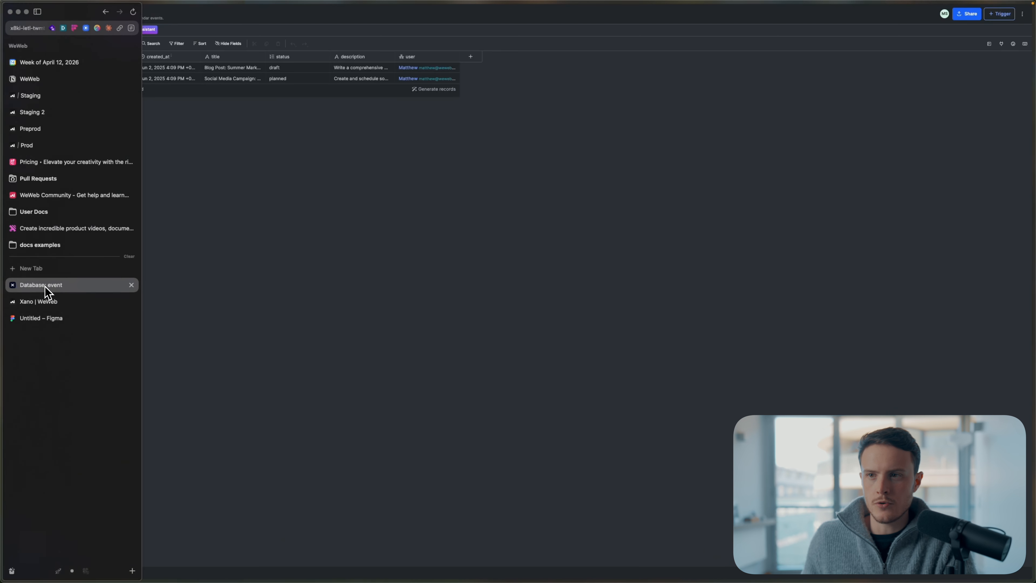
{"action": "left_click", "coordinate": [25, 112]}
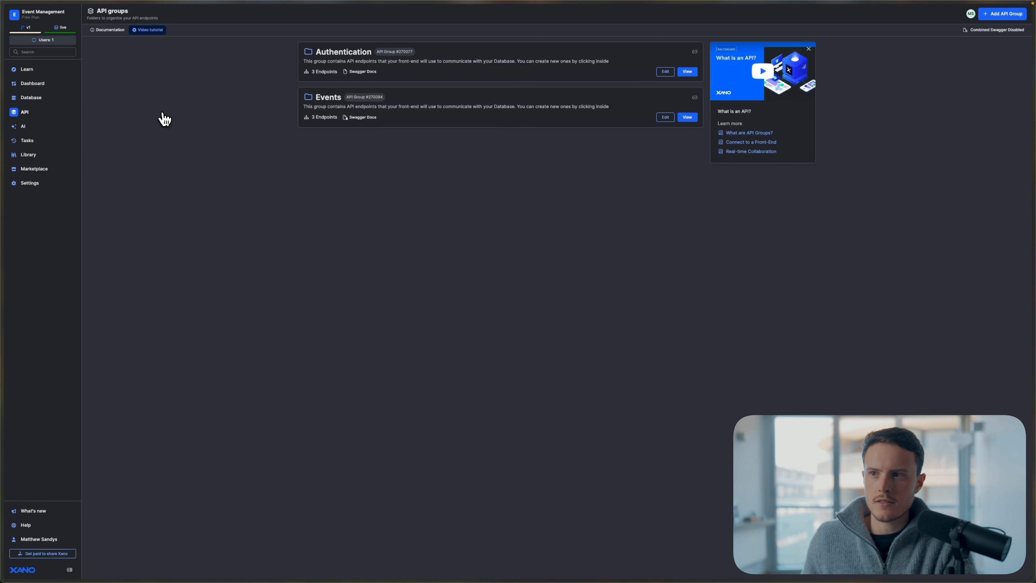
{"action": "left_click", "coordinate": [392, 112]}
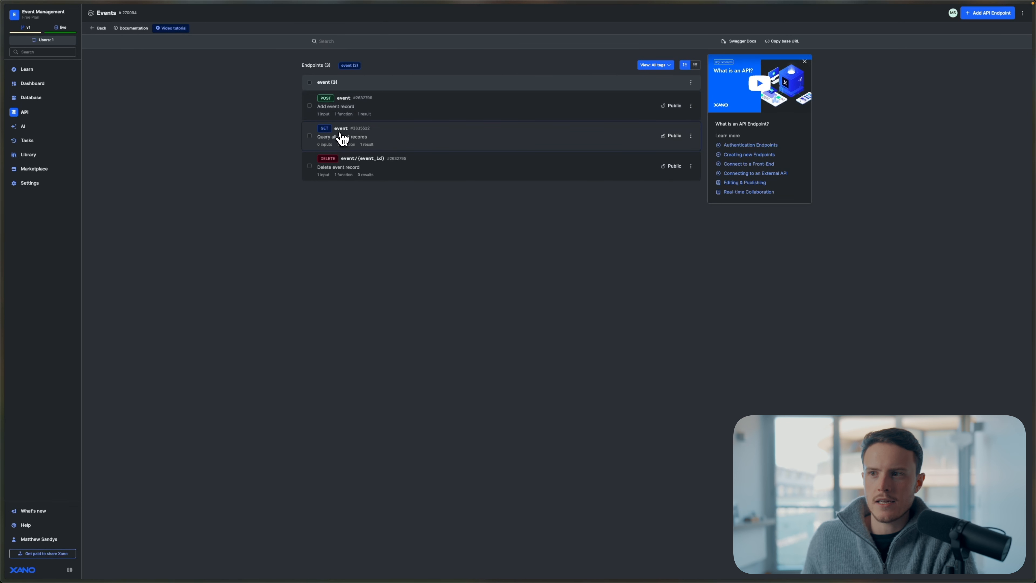
{"action": "left_click", "coordinate": [398, 144]}
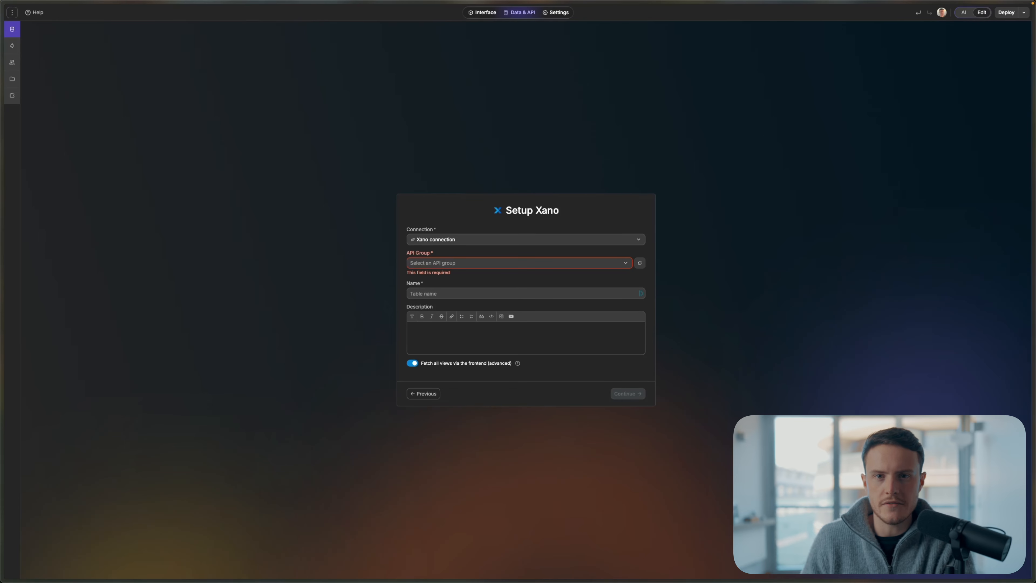
Back in WeWeb, create the Xano table from the Events API group and its GET /event endpoint, keeping frontend fetching enabled
{"action": "left_click", "coordinate": [427, 265]}
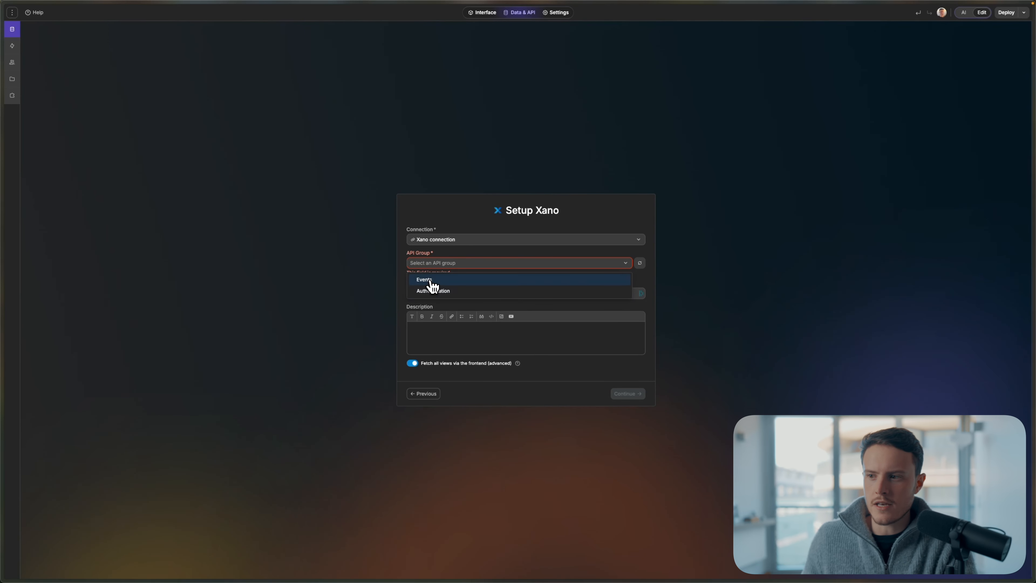
{"action": "left_click", "coordinate": [425, 287]}
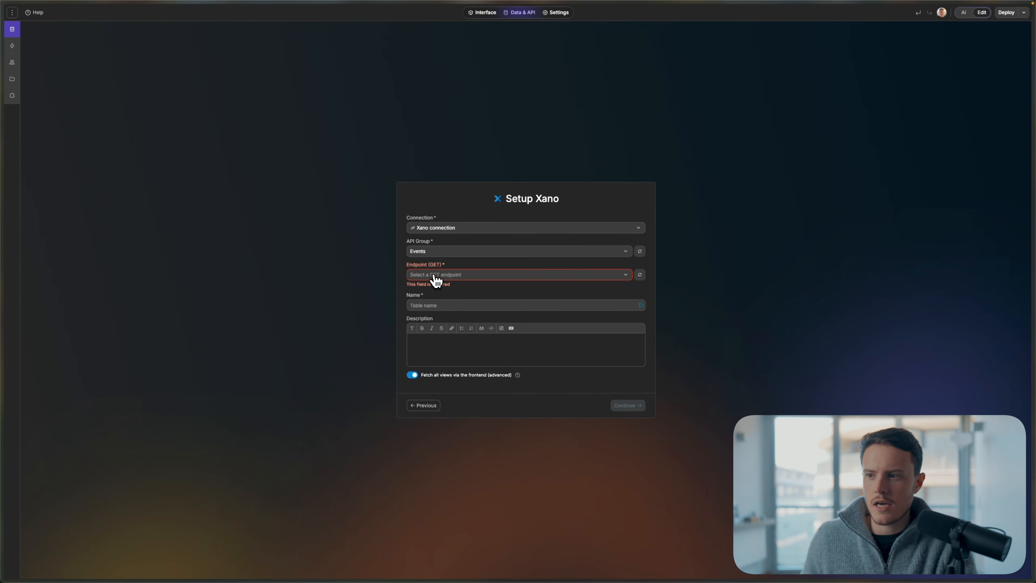
{"action": "left_click", "coordinate": [430, 277]}
{"action": "left_click", "coordinate": [432, 296]}
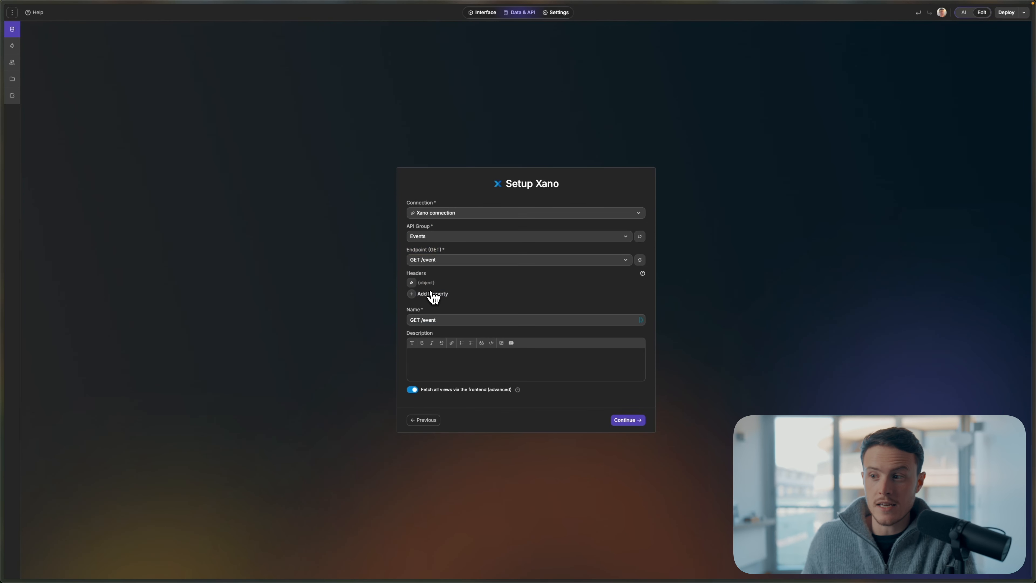
{"action": "key", "text": "ctrl+a"}
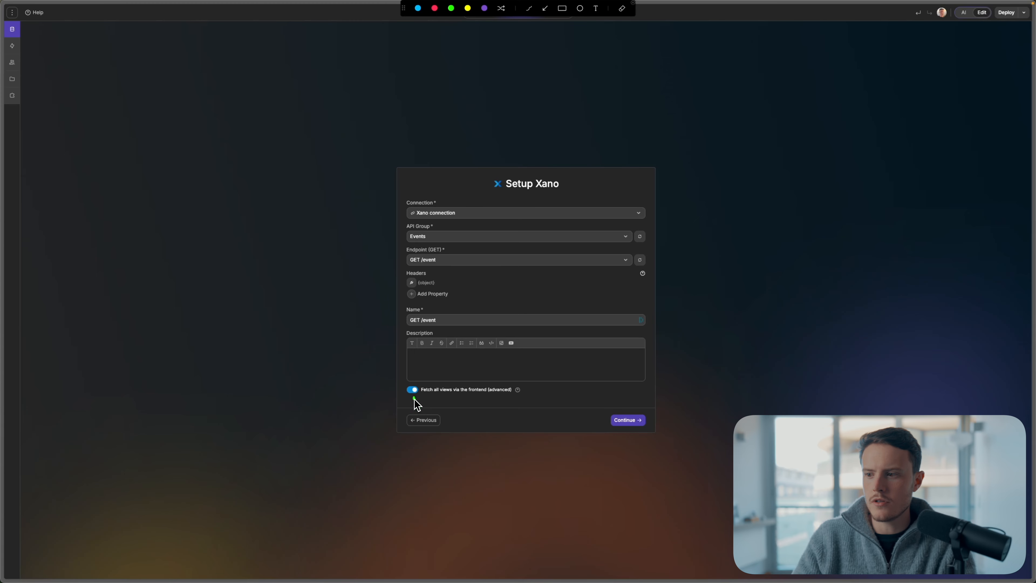
{"action": "key", "text": "Escape"}
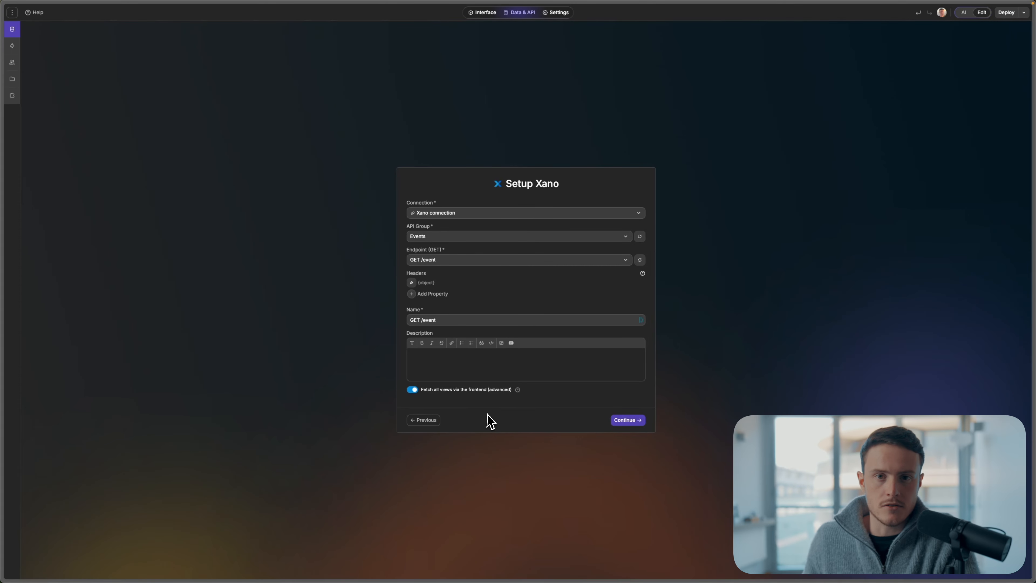
{"action": "left_click", "coordinate": [627, 420]}
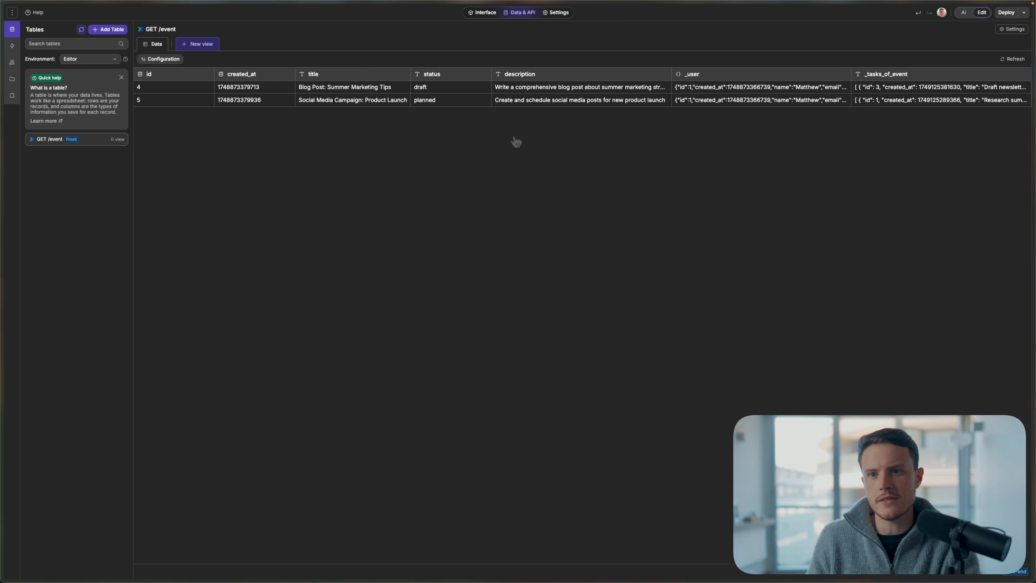
Add a view to the GET /event table and name it All events
{"action": "left_click", "coordinate": [200, 44]}
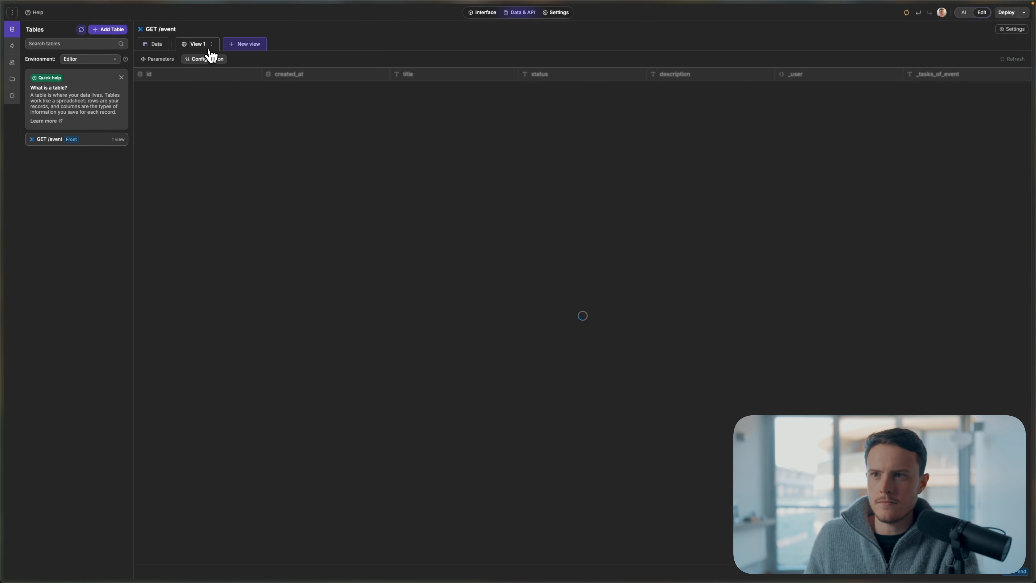
{"action": "double_click", "coordinate": [199, 44]}
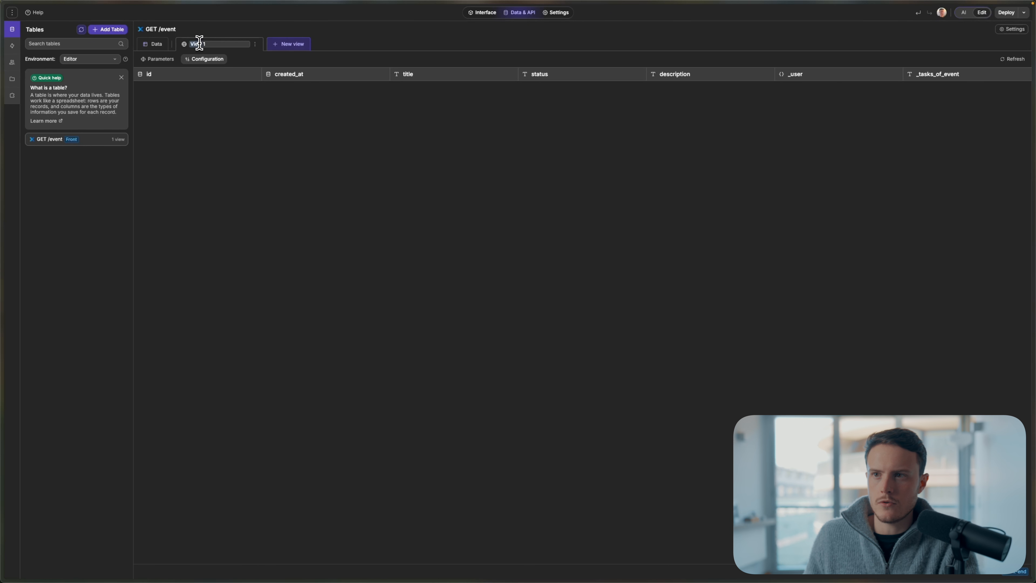
{"action": "type", "text": "All events"}
{"action": "key", "text": "Return"}
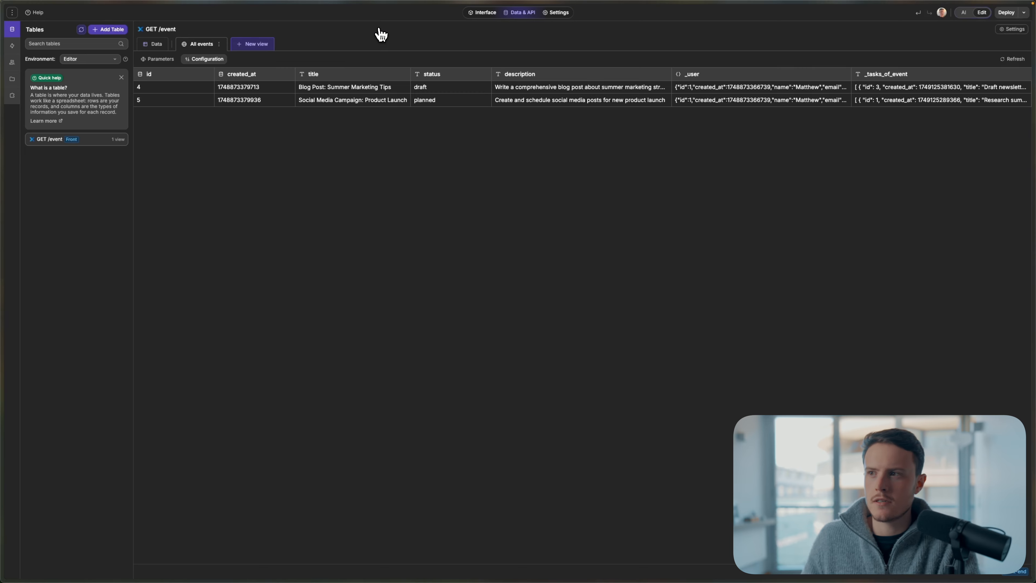
In the interface editor, bind the Events Grid's repeated items to the All events view of the GET /event table
{"action": "left_click", "coordinate": [482, 13]}
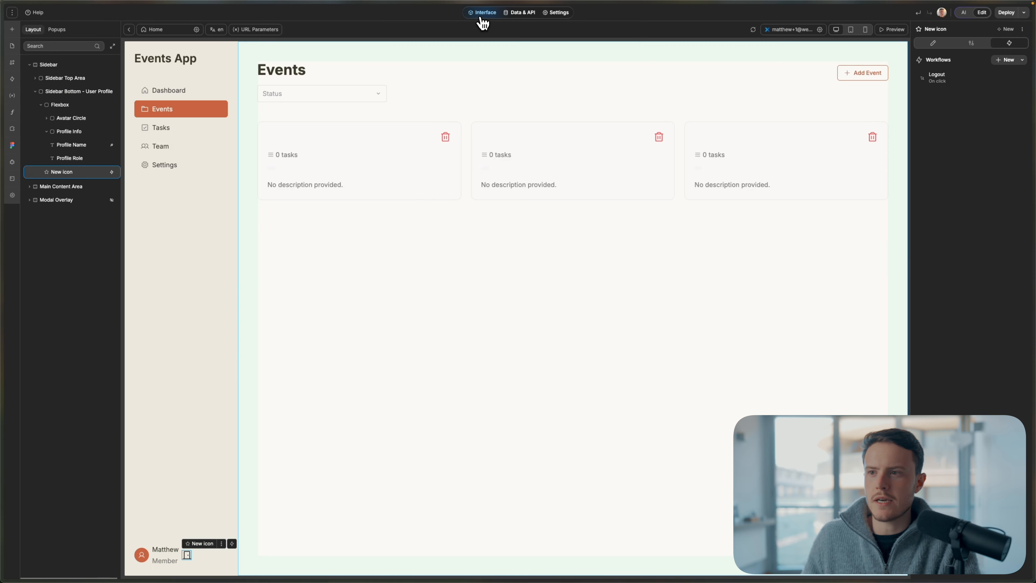
{"action": "left_click", "coordinate": [466, 161]}
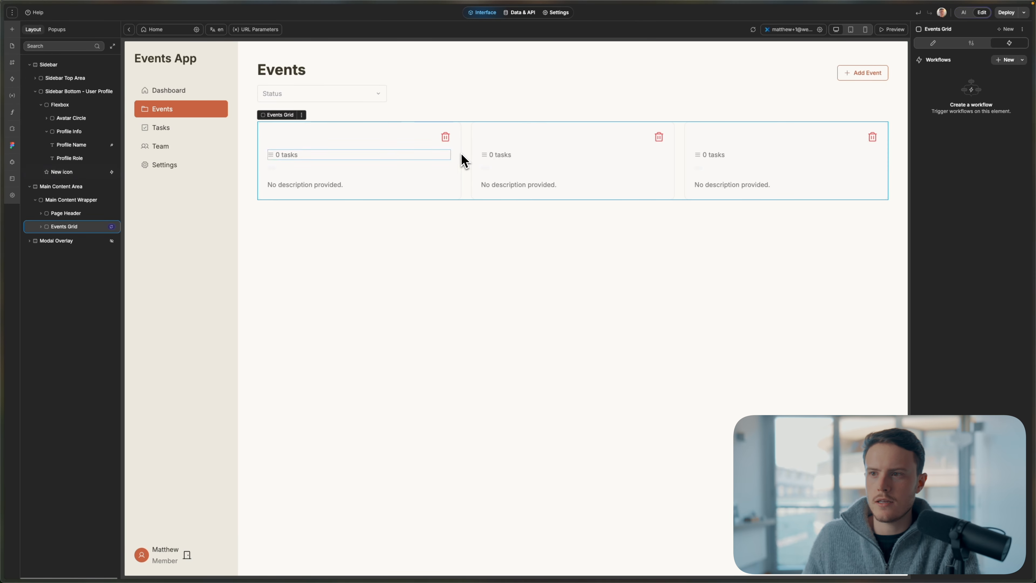
{"action": "left_click", "coordinate": [932, 45]}
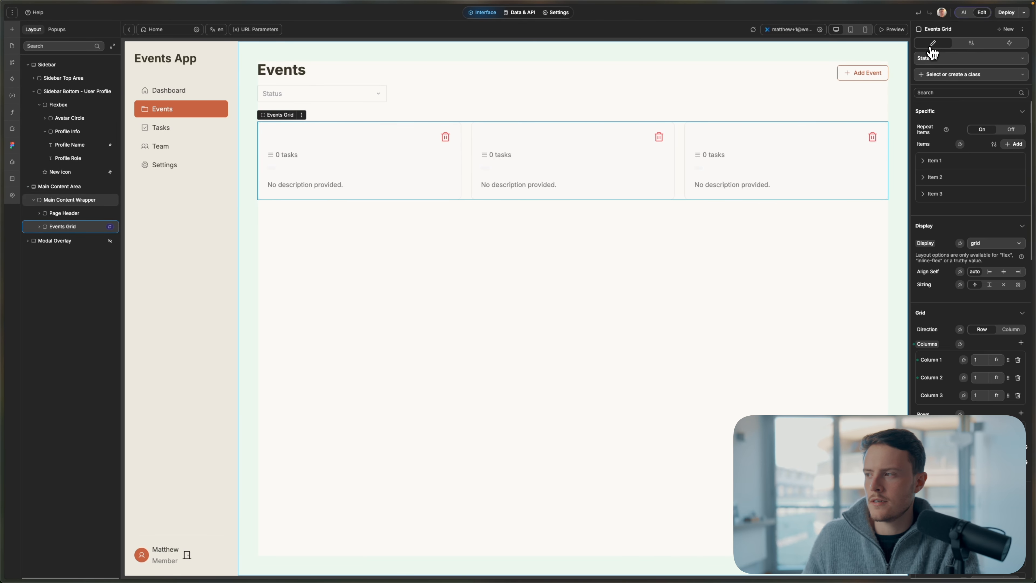
{"action": "left_click", "coordinate": [961, 144]}
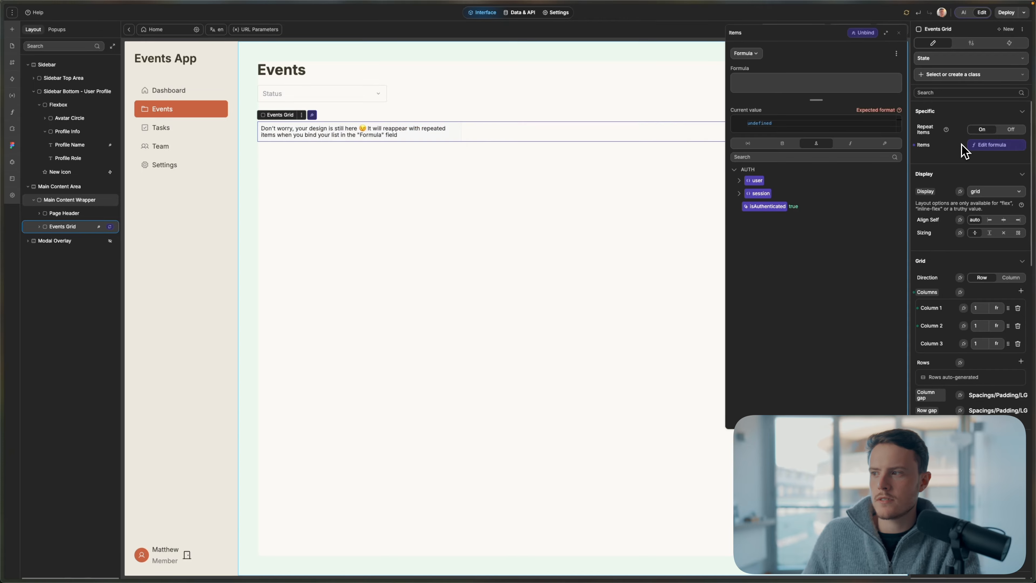
{"action": "left_click", "coordinate": [784, 142]}
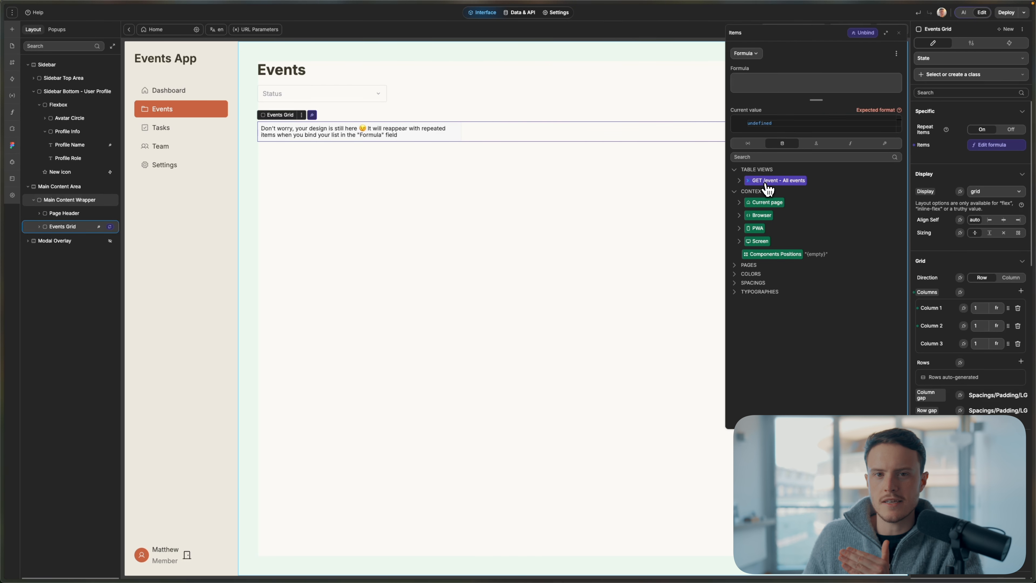
{"action": "left_click", "coordinate": [775, 181]}
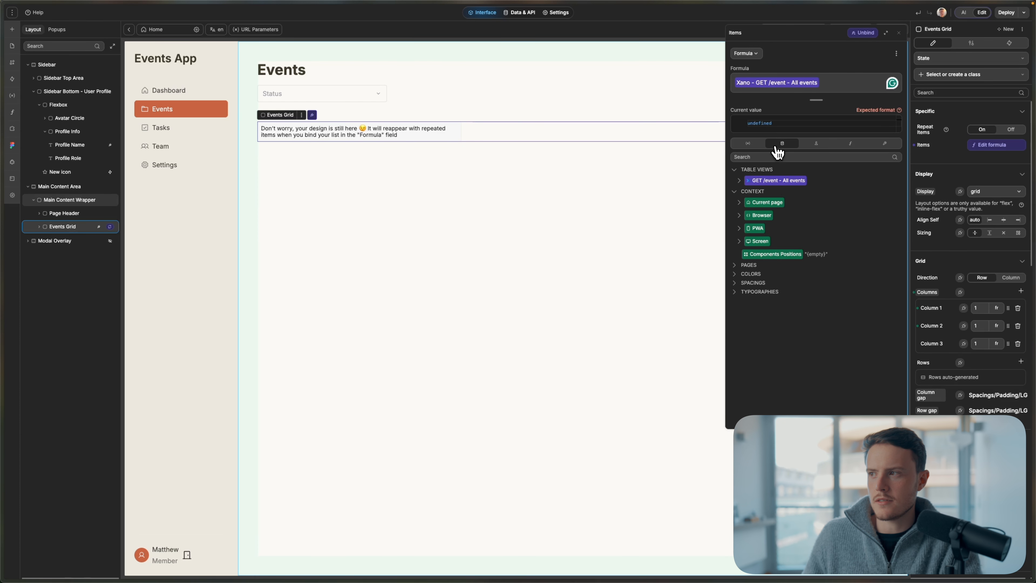
{"action": "left_click", "coordinate": [899, 34]}
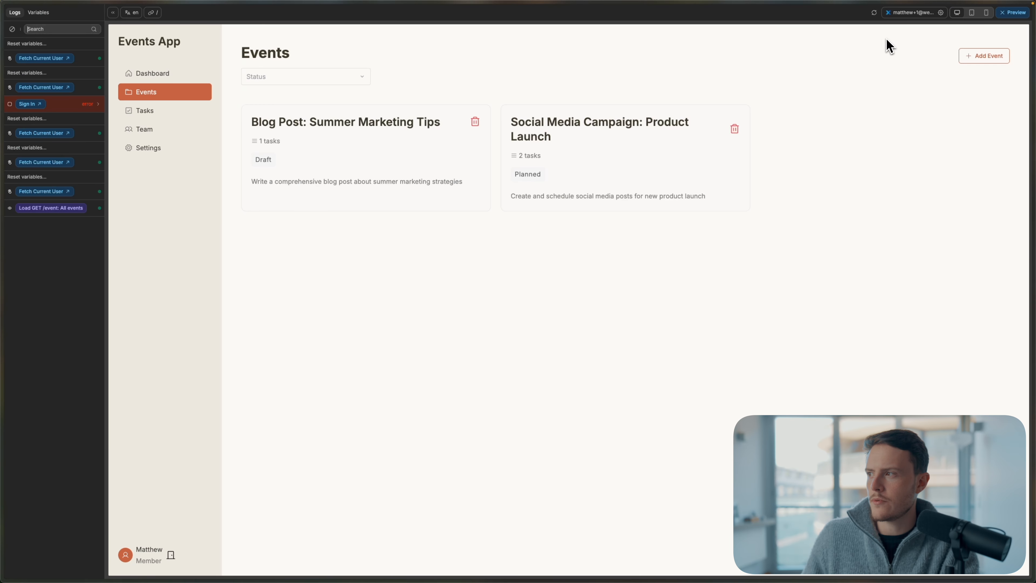
Open the Add New Event modal in the preview and, in Xano, examine the POST event endpoint's inputs and Add Record function
{"action": "left_click", "coordinate": [977, 68]}
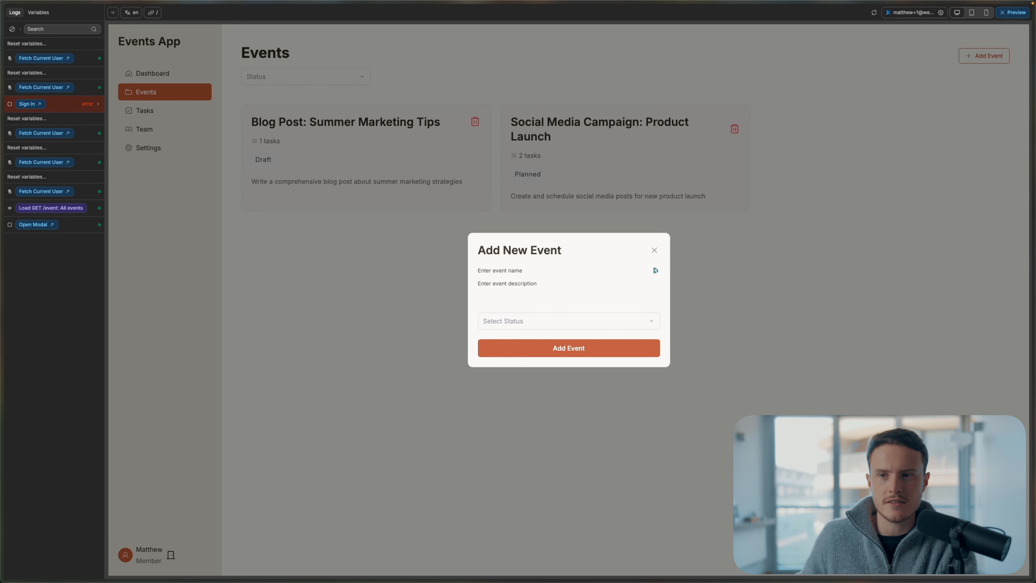
{"action": "mouse_move", "coordinate": [2, 185]}
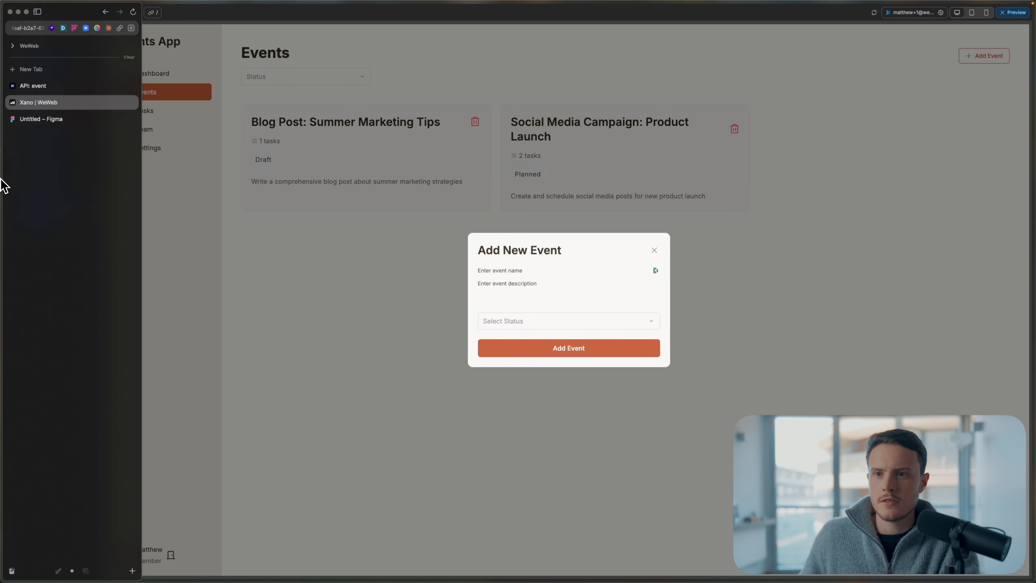
{"action": "left_click", "coordinate": [57, 92]}
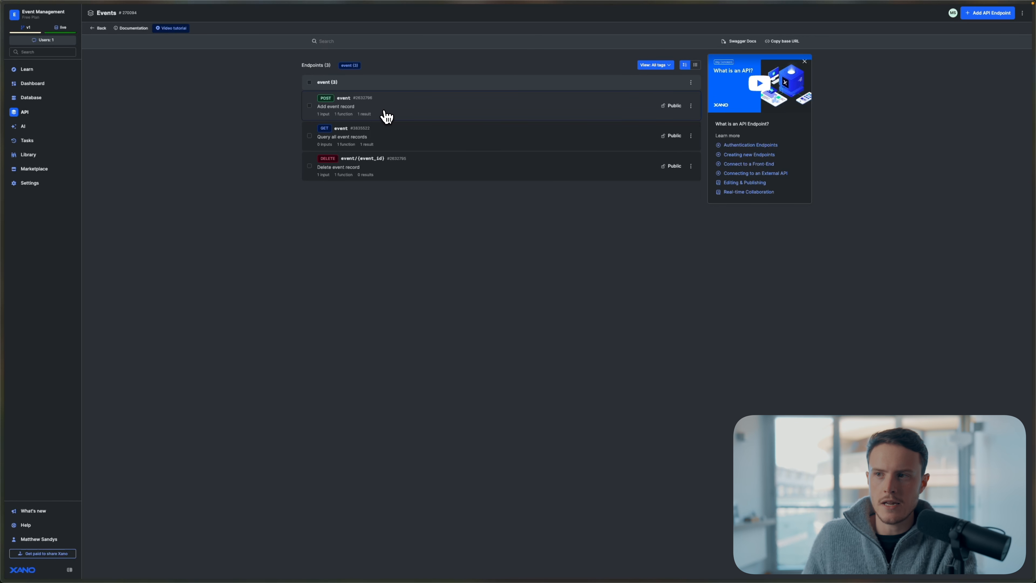
{"action": "left_click", "coordinate": [386, 116]}
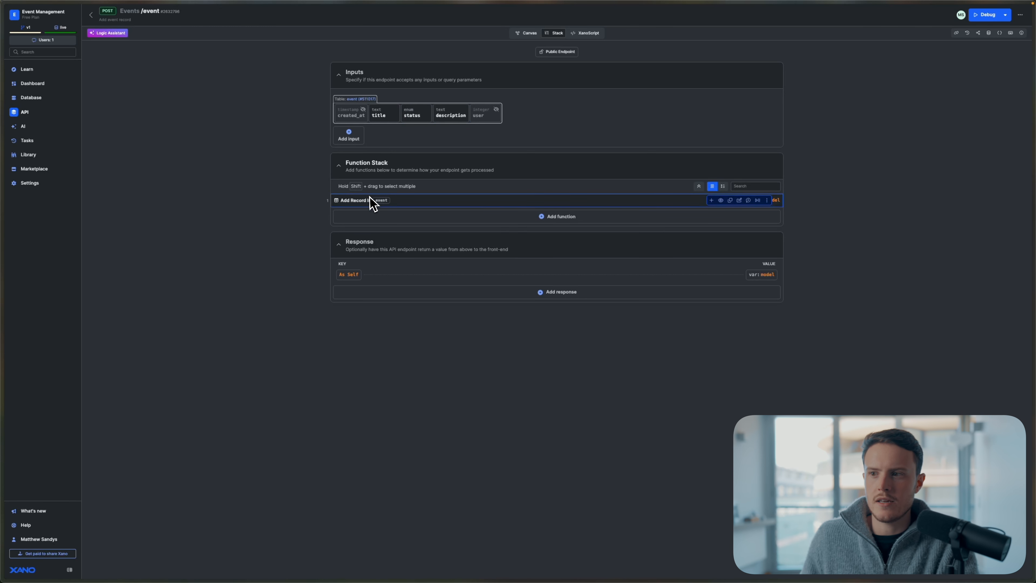
{"action": "left_click", "coordinate": [354, 202]}
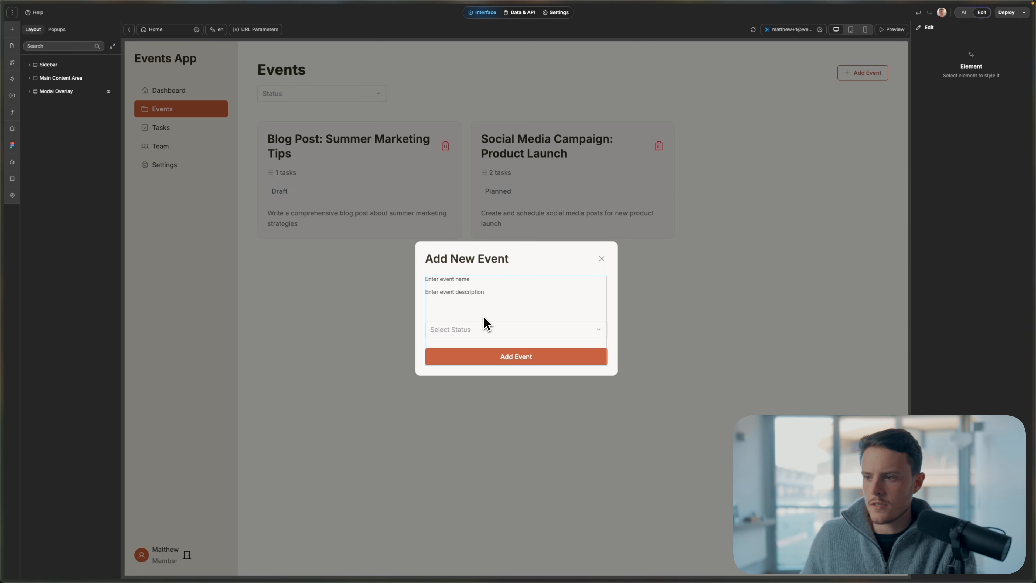
Back in WeWeb, select the Add Project Form in the Add New Event modal and open its Submit Form workflow
{"action": "left_click", "coordinate": [469, 292]}
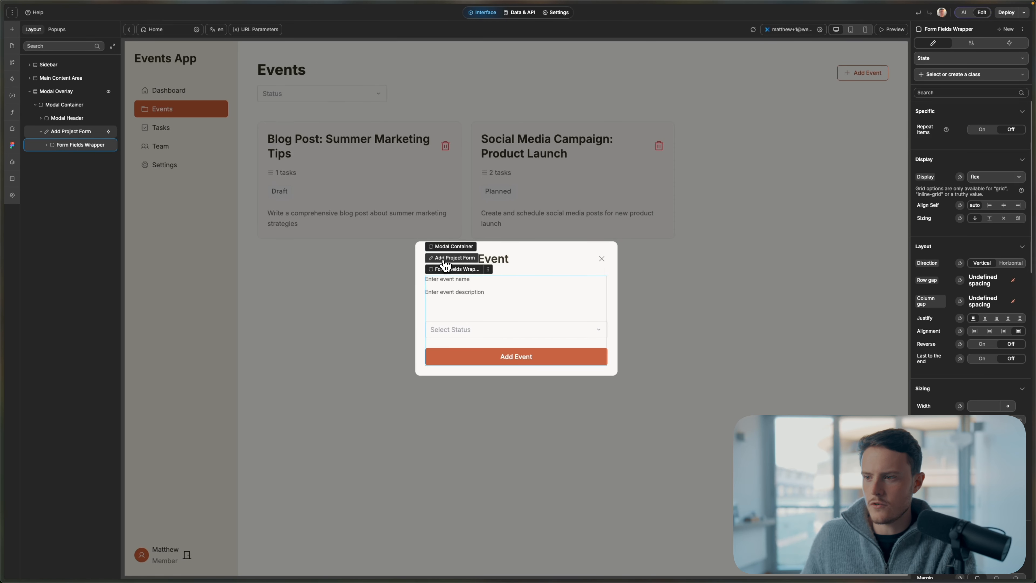
{"action": "left_click", "coordinate": [444, 258]}
{"action": "left_click", "coordinate": [967, 86]}
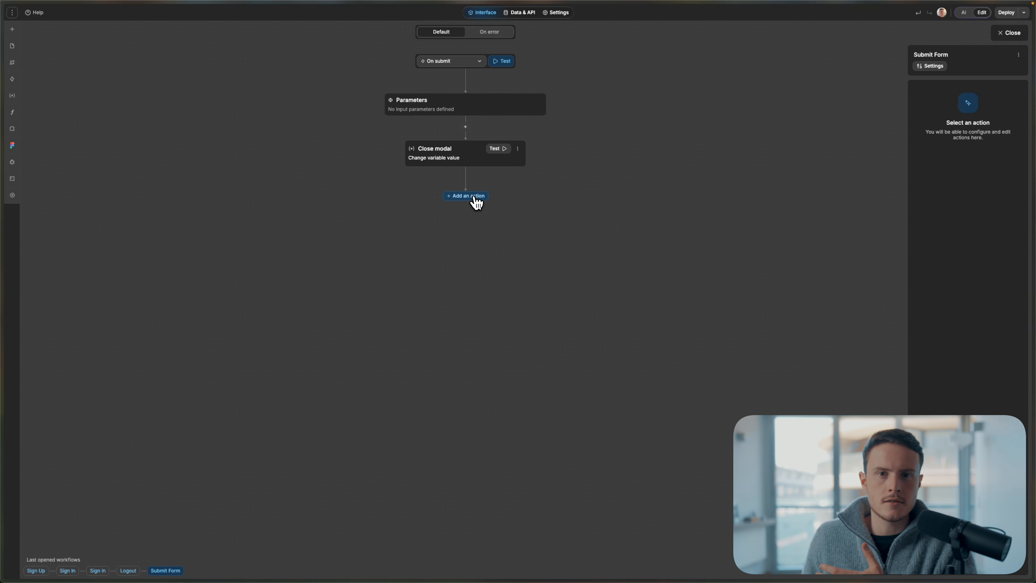
Insert a Xano API Request before the Close modal action, using the Events API group and the POST /event endpoint
{"action": "left_click", "coordinate": [465, 127]}
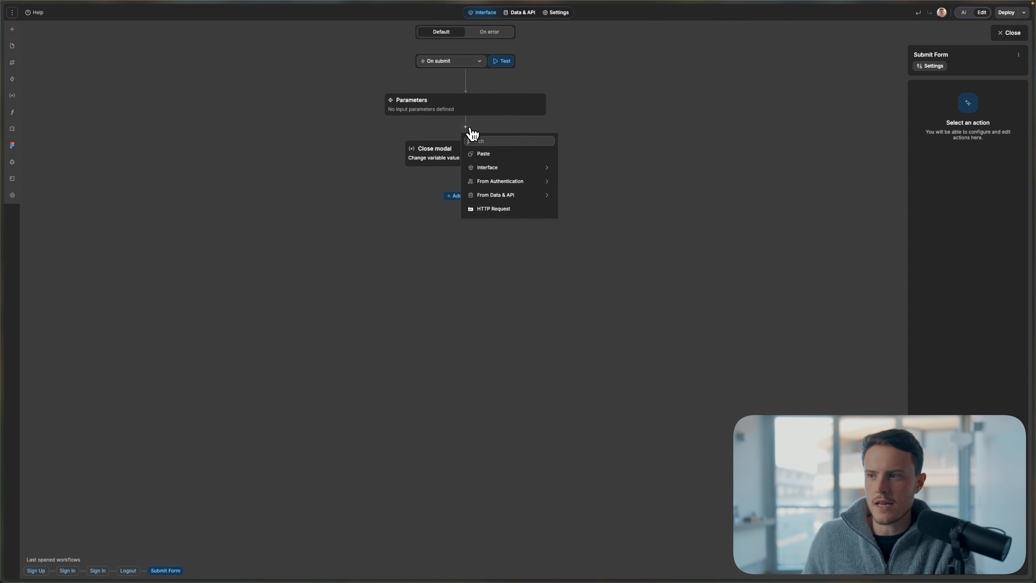
{"action": "mouse_move", "coordinate": [511, 175]}
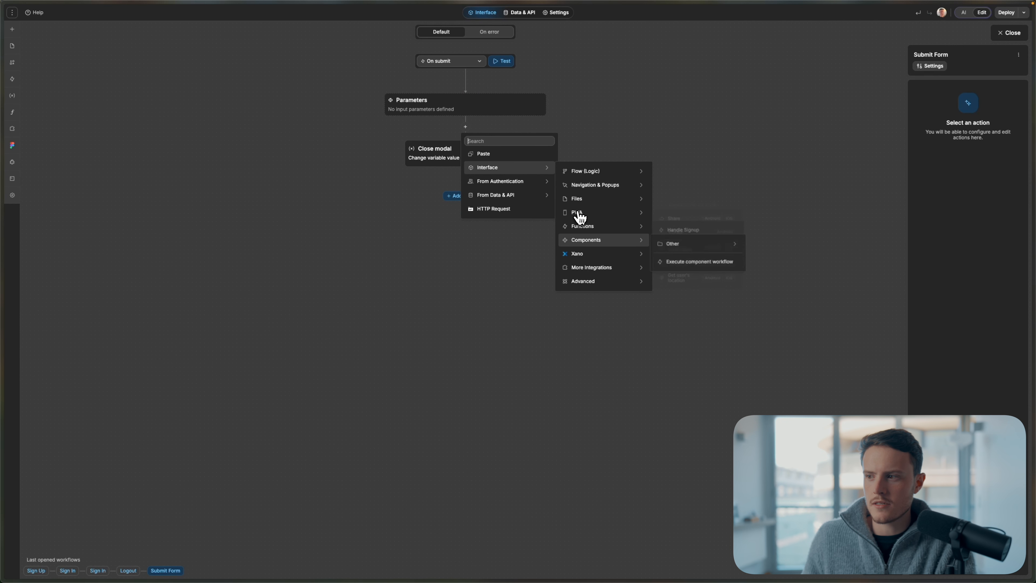
{"action": "mouse_move", "coordinate": [585, 256]}
{"action": "left_click", "coordinate": [675, 257]}
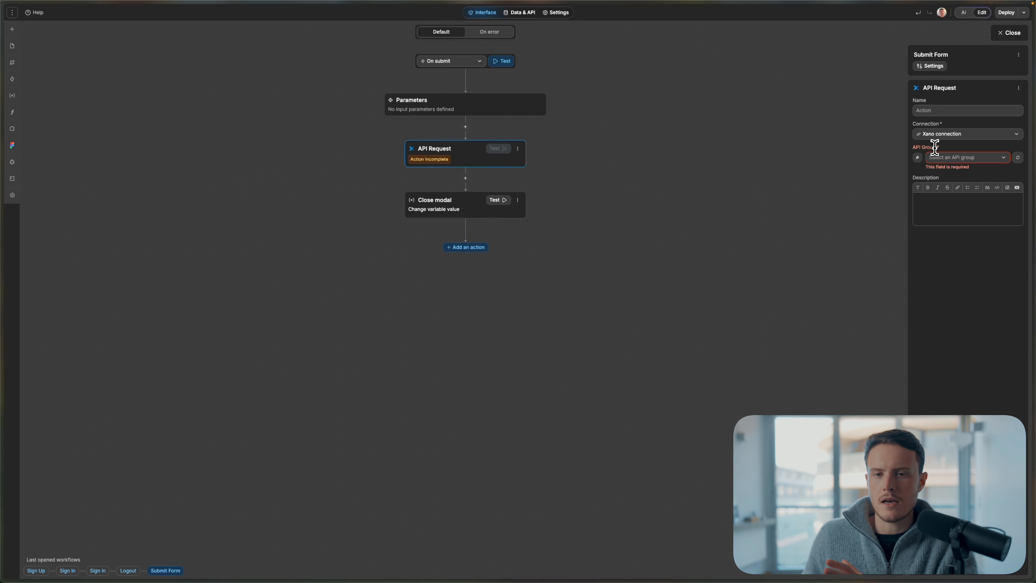
{"action": "left_click", "coordinate": [960, 162]}
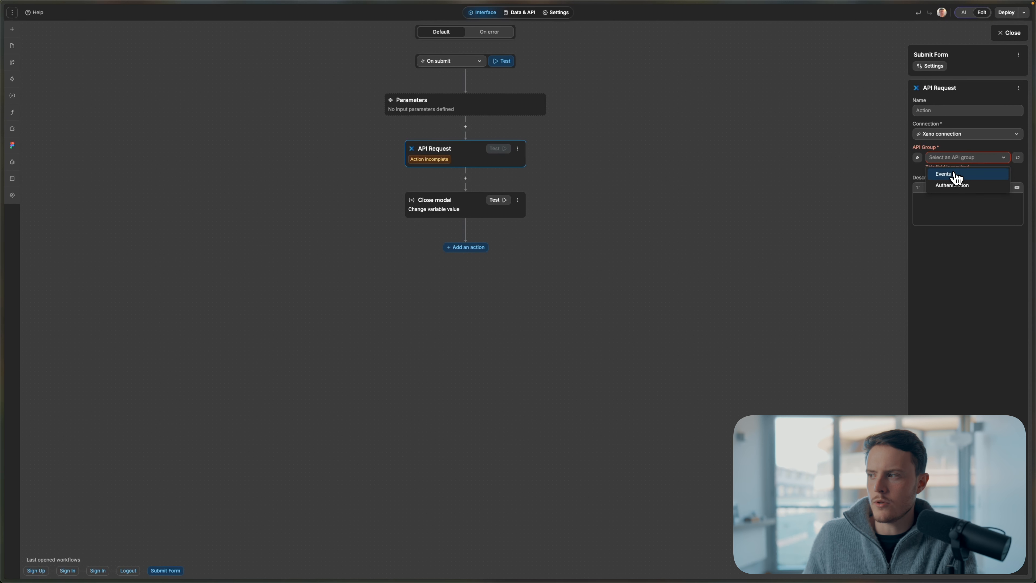
{"action": "left_click", "coordinate": [956, 178]}
{"action": "left_click", "coordinate": [950, 181]}
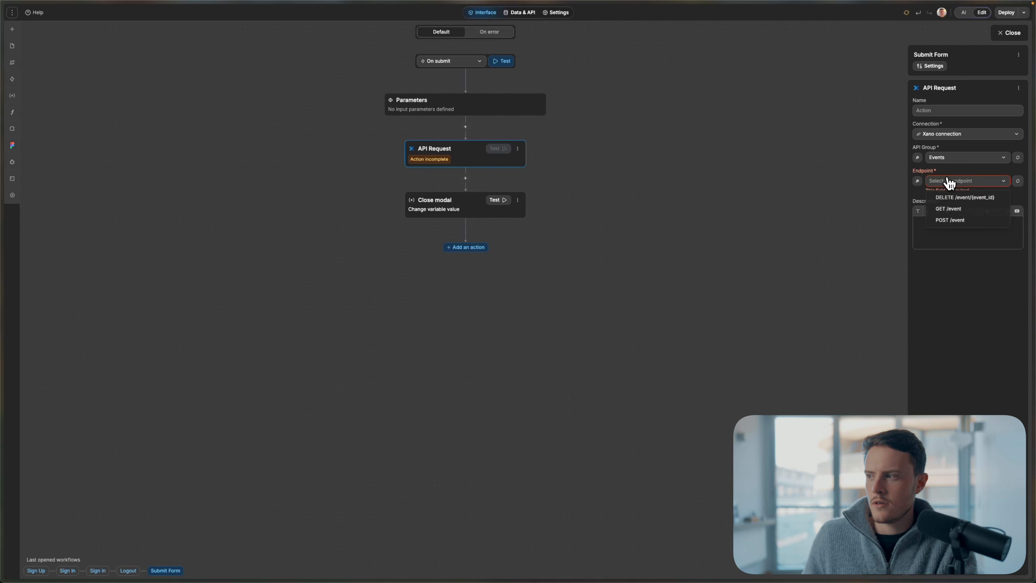
{"action": "left_click", "coordinate": [953, 223]}
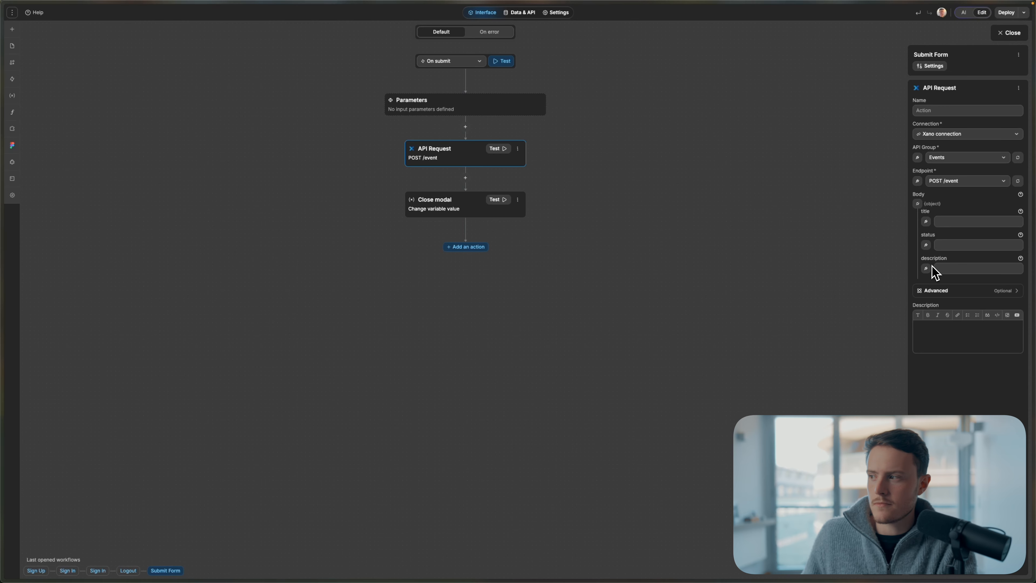
Bind the request body's title, status and description to the Event Name Input, Status Select and Description Input values
{"action": "left_click", "coordinate": [926, 221]}
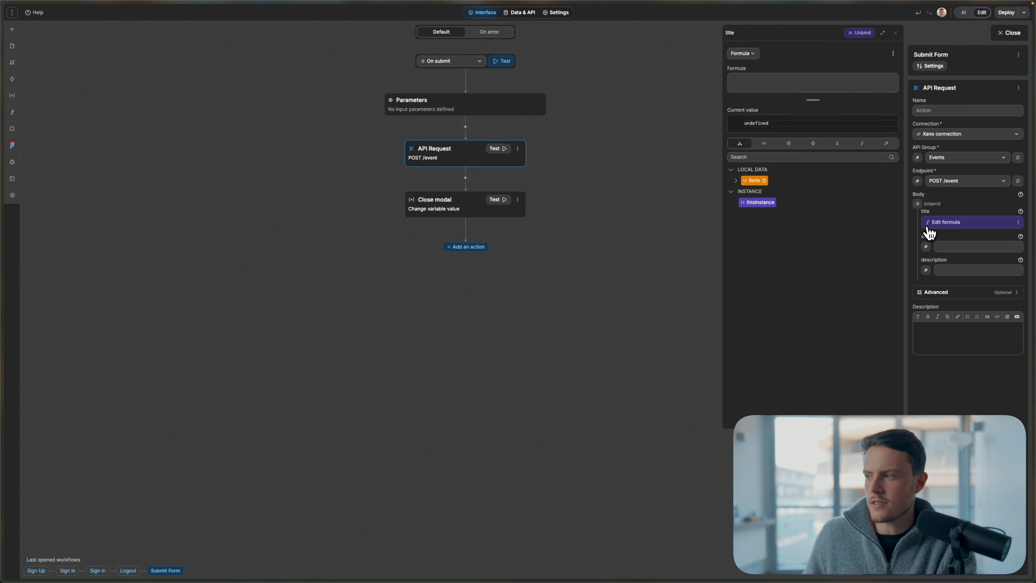
{"action": "left_click", "coordinate": [764, 144]}
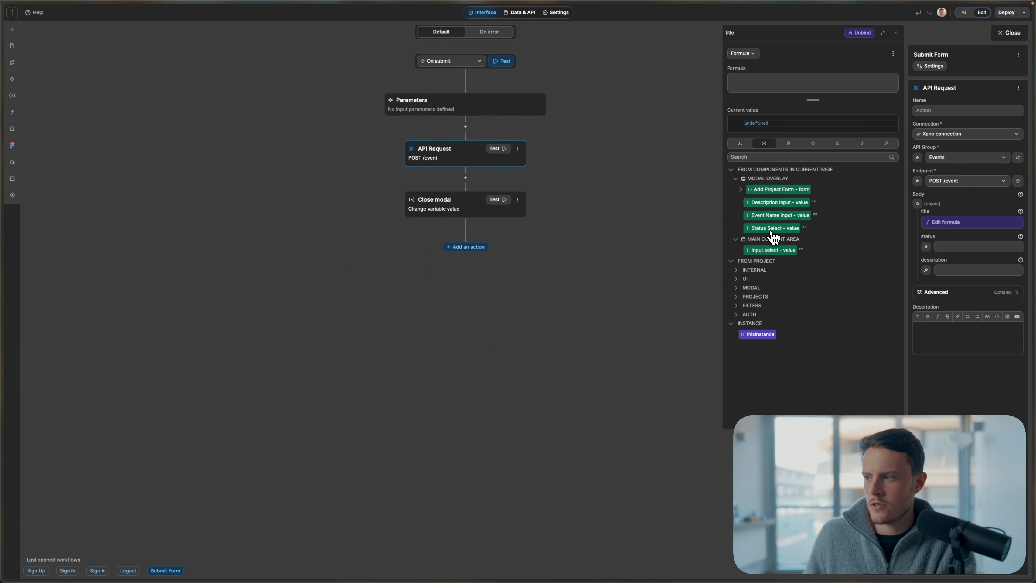
{"action": "left_click", "coordinate": [767, 215]}
{"action": "left_click", "coordinate": [927, 240]}
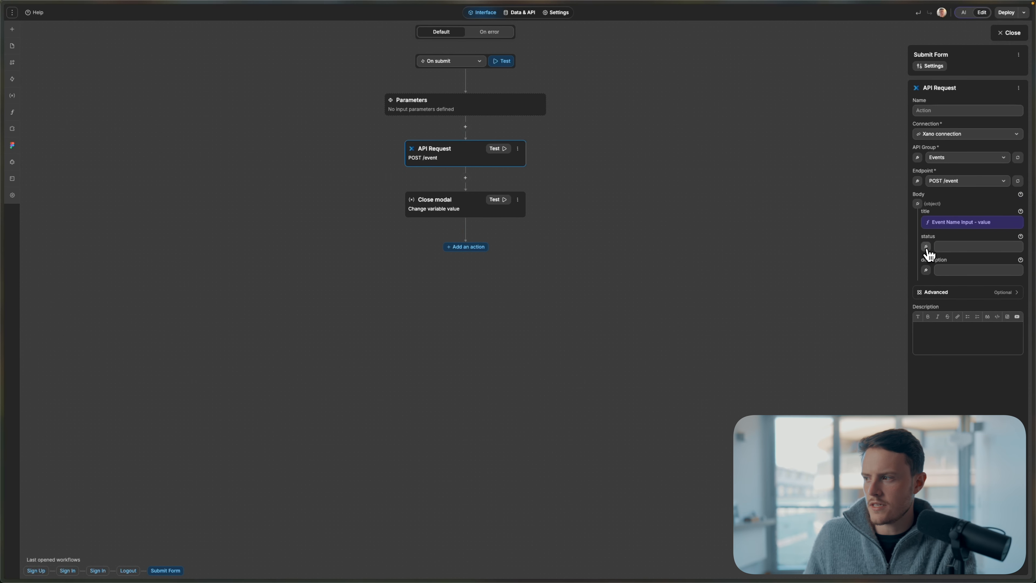
{"action": "left_click", "coordinate": [926, 246]}
{"action": "left_click", "coordinate": [764, 145]}
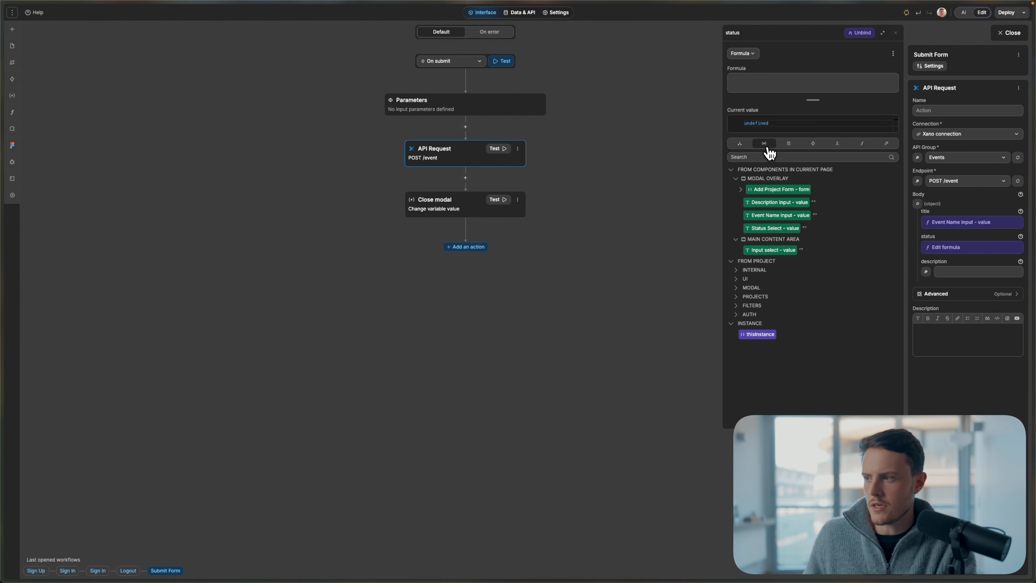
{"action": "left_click", "coordinate": [768, 229]}
{"action": "left_click", "coordinate": [926, 272]}
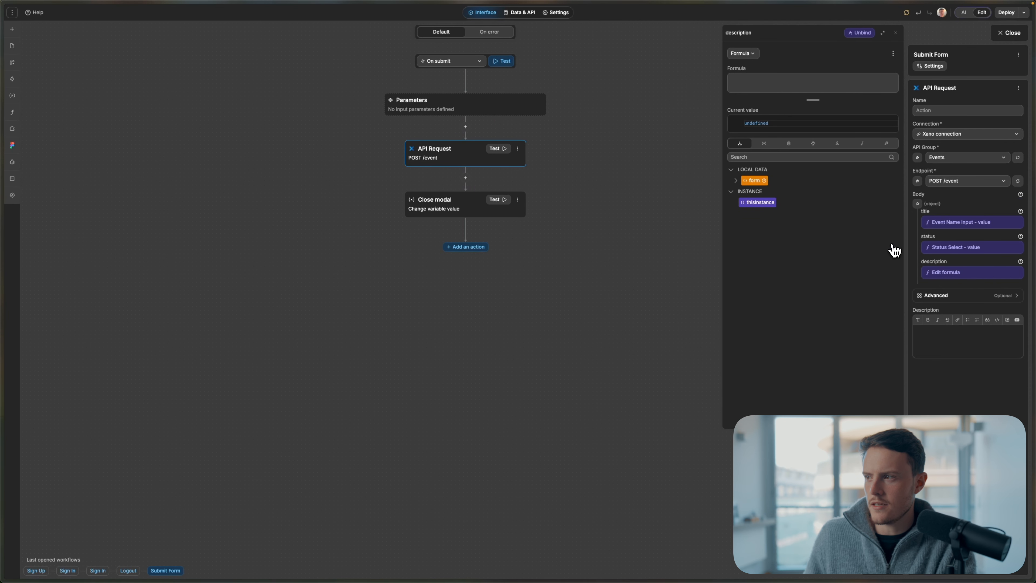
{"action": "left_click", "coordinate": [765, 144]}
{"action": "left_click", "coordinate": [775, 203]}
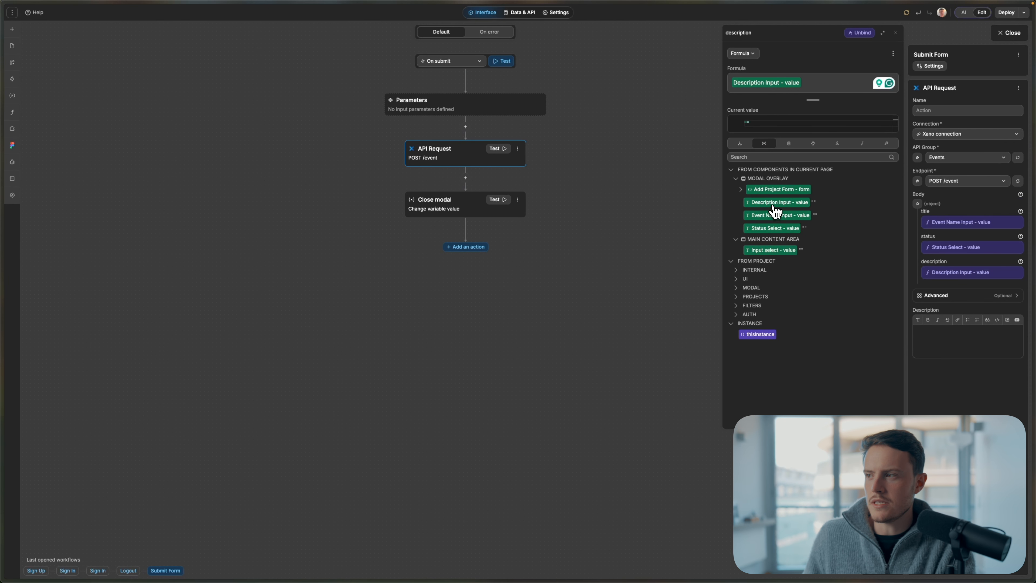
{"action": "left_click", "coordinate": [895, 33]}
Add a Table View: Fetch action for the GET /event All events view after Close modal, and close the workflow
{"action": "left_click", "coordinate": [485, 248]}
{"action": "mouse_move", "coordinate": [495, 315]}
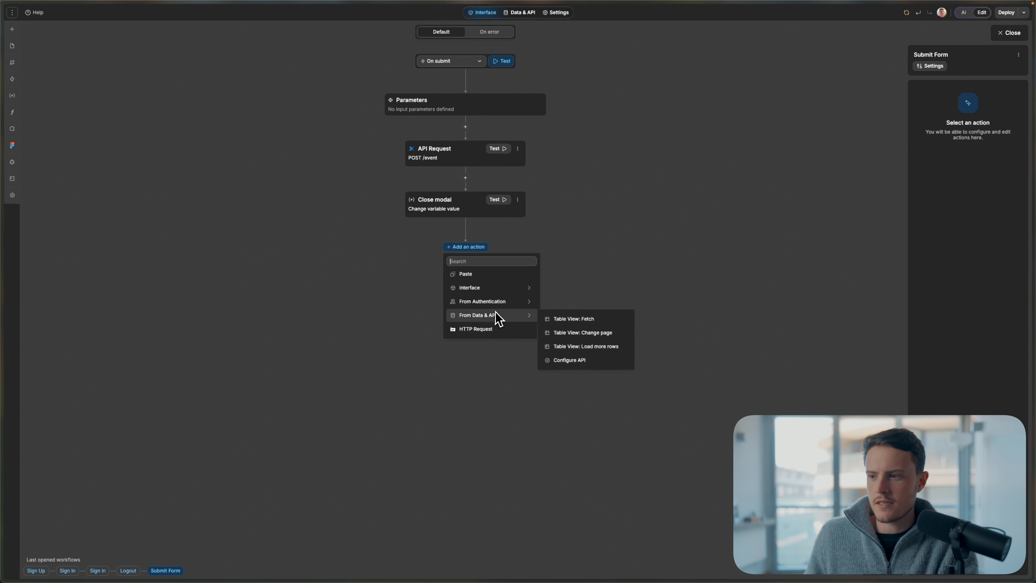
{"action": "left_click", "coordinate": [599, 321]}
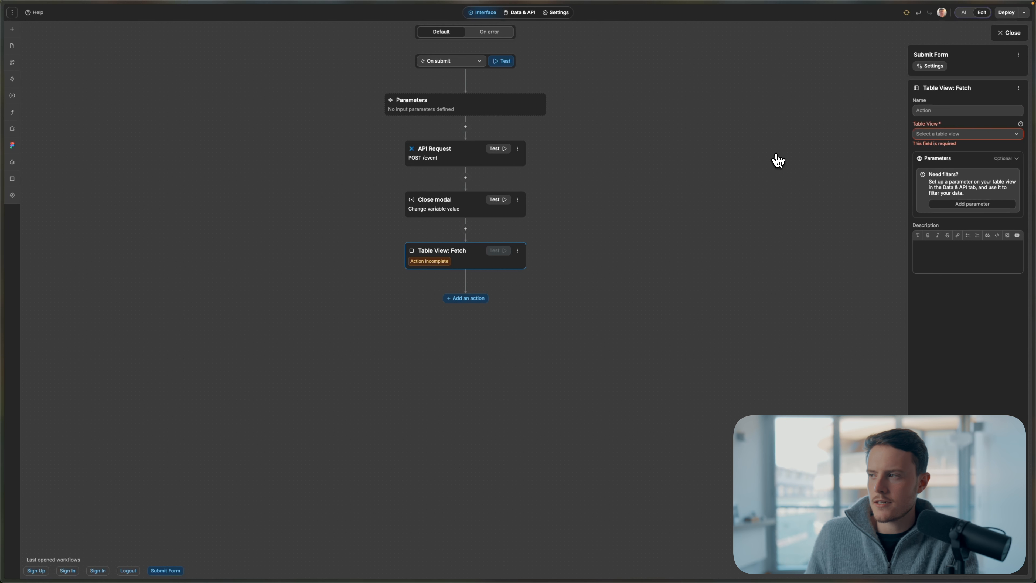
{"action": "left_click", "coordinate": [952, 137]}
{"action": "mouse_move", "coordinate": [951, 158]}
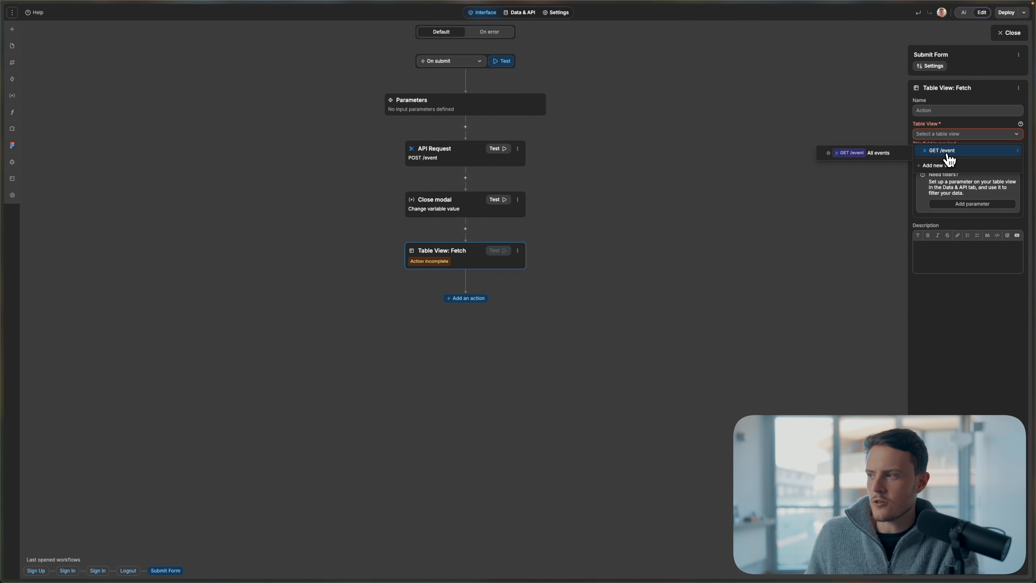
{"action": "left_click", "coordinate": [890, 155]}
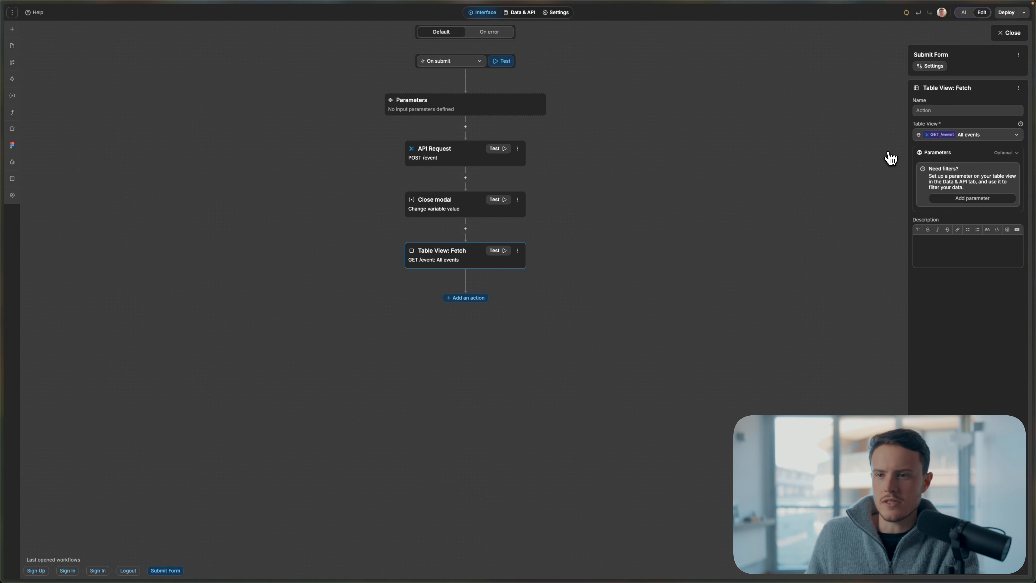
{"action": "left_click", "coordinate": [1010, 33]}
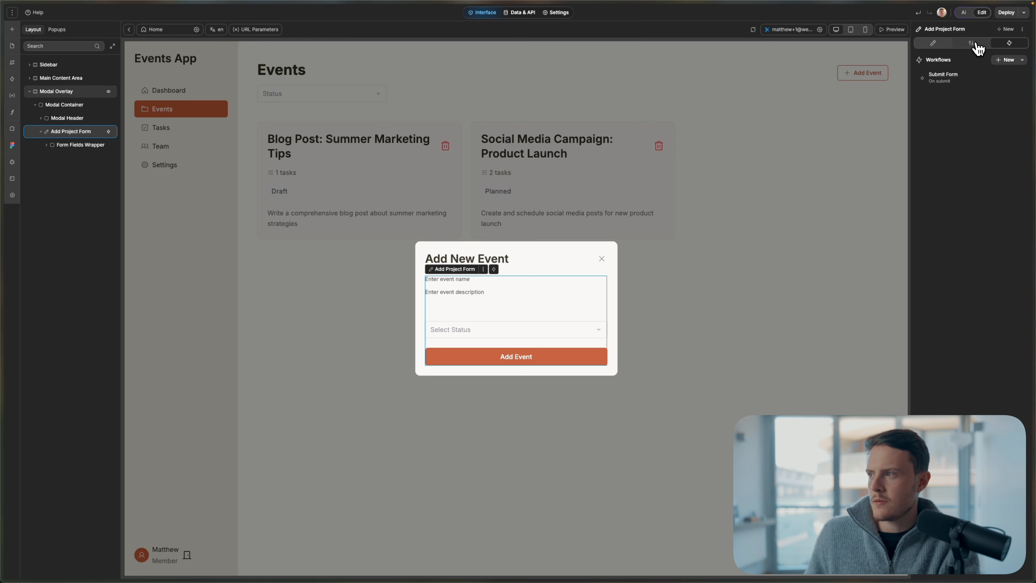
In the preview, submit an event named New event with description "test description" and status Draft
{"action": "left_click", "coordinate": [894, 32]}
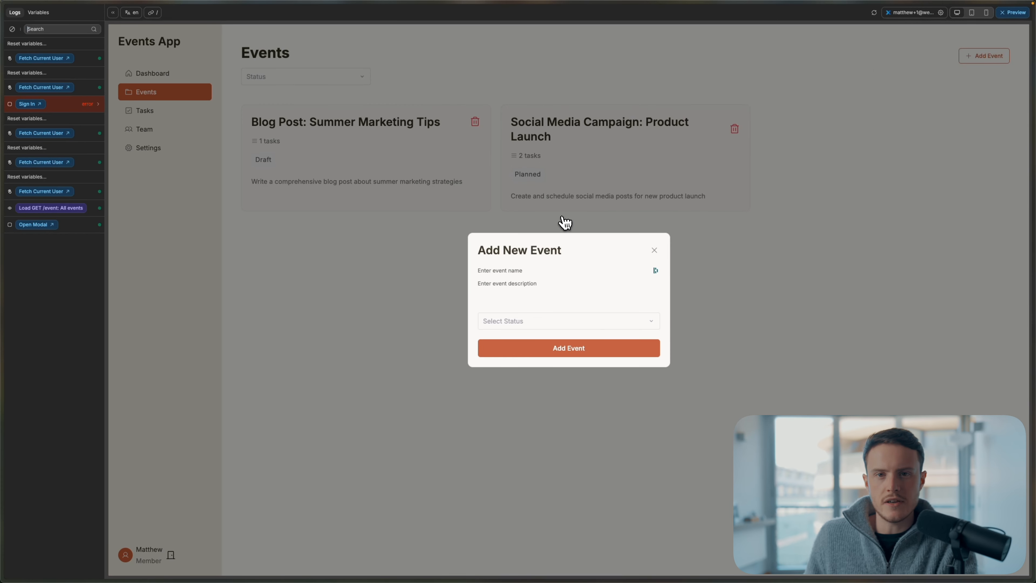
{"action": "type", "text": "New event"}
{"action": "left_click", "coordinate": [519, 282]}
{"action": "type", "text": "test description"}
{"action": "left_click", "coordinate": [506, 318]}
{"action": "left_click", "coordinate": [504, 337]}
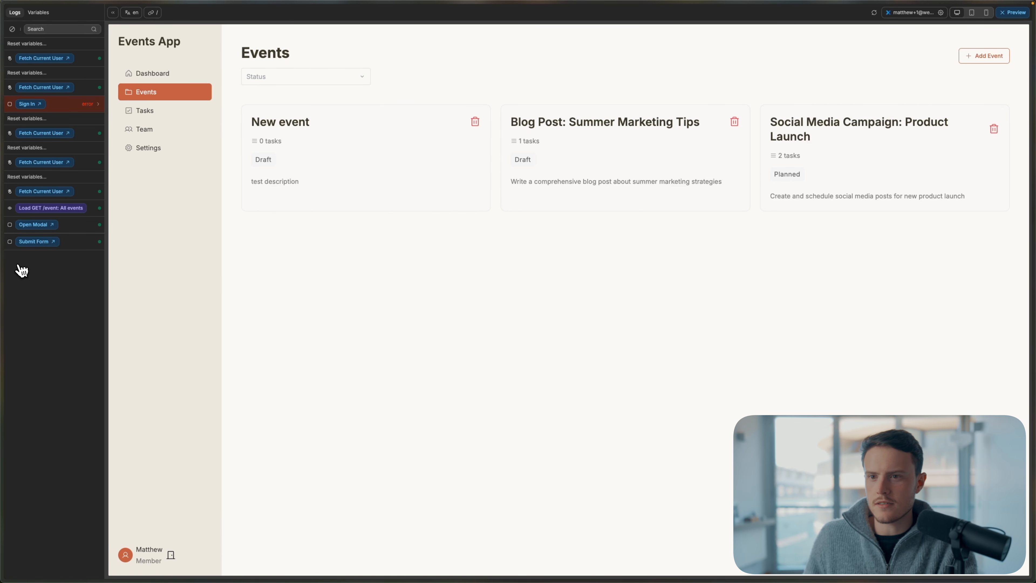
Switch to Xano and view the stored event records in the database
{"action": "left_click", "coordinate": [74, 87]}
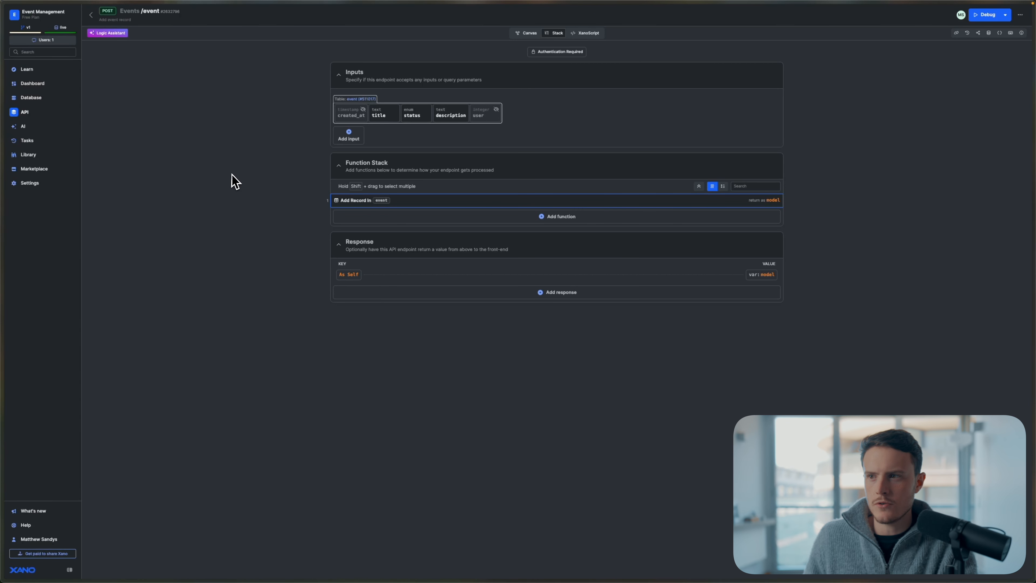
{"action": "left_click", "coordinate": [32, 97]}
{"action": "left_click", "coordinate": [347, 116]}
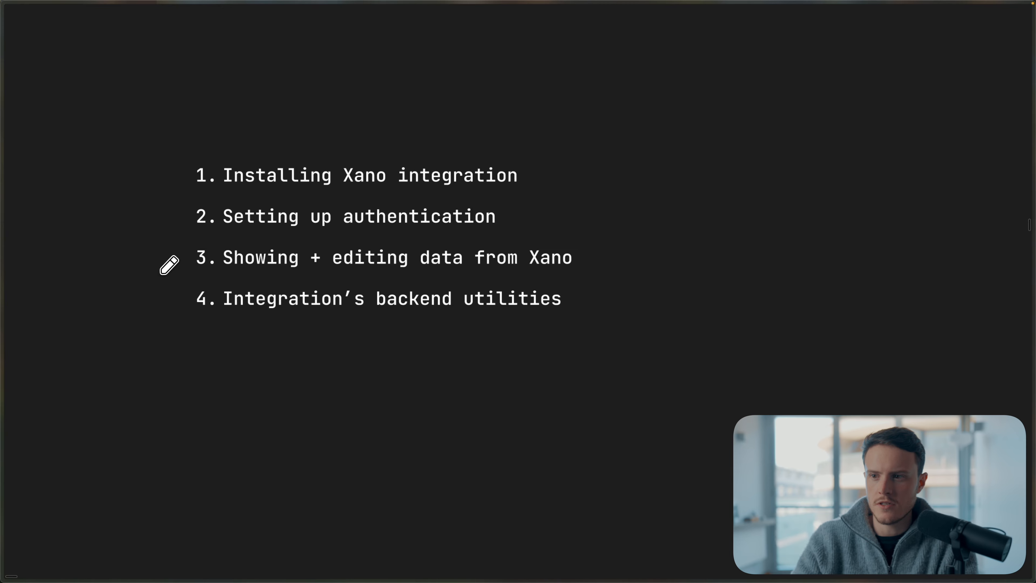
{"action": "left_click_drag", "start_coordinate": [492, 270], "coordinate": [613, 265]}
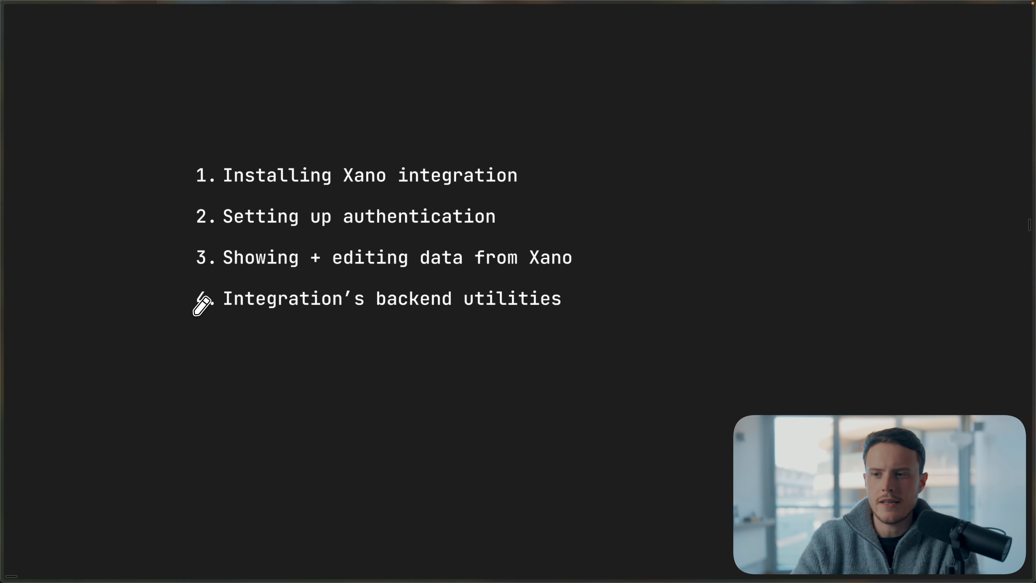
{"action": "left_click_drag", "start_coordinate": [188, 316], "coordinate": [390, 320]}
{"action": "left_click_drag", "start_coordinate": [521, 318], "coordinate": [591, 316]}
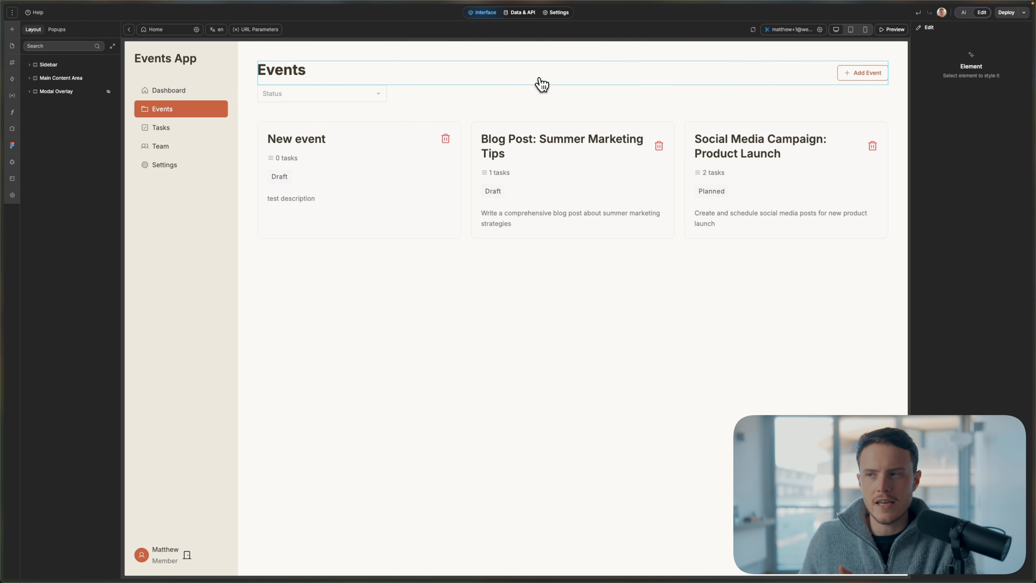
Create a custom backend API endpoint named test with the POST method and path /test
{"action": "left_click", "coordinate": [516, 16]}
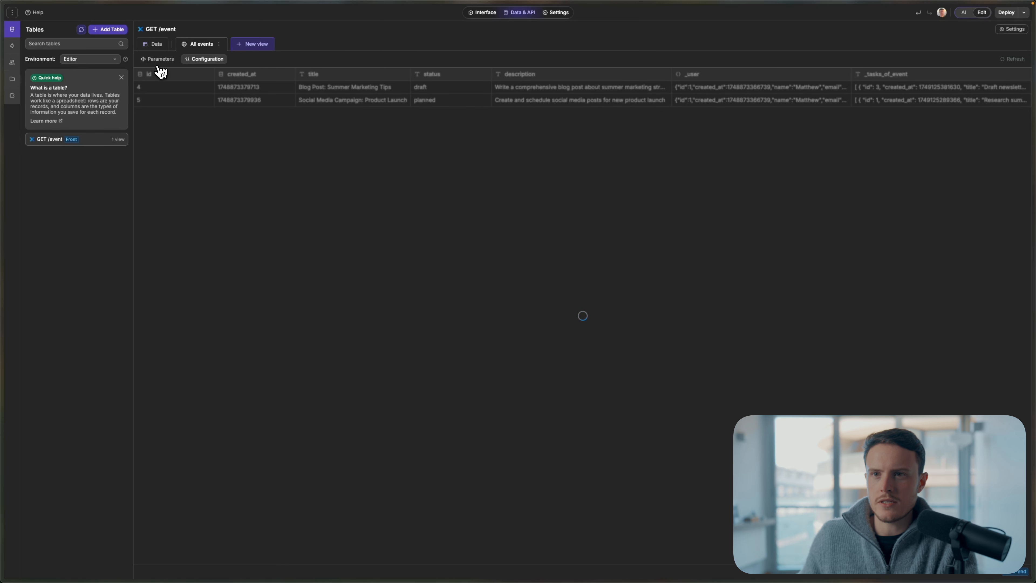
{"action": "left_click", "coordinate": [12, 46]}
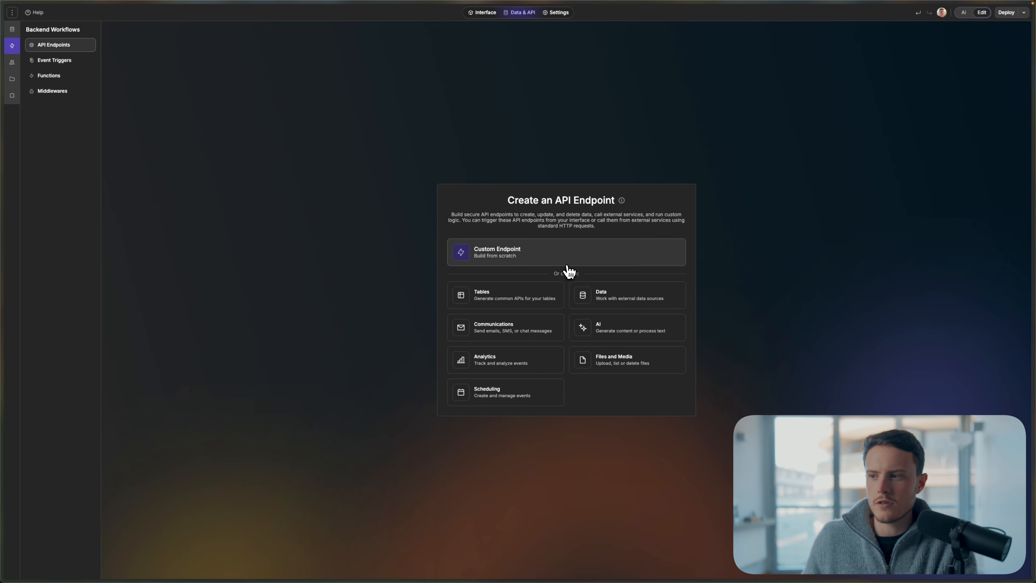
{"action": "left_click", "coordinate": [538, 263]}
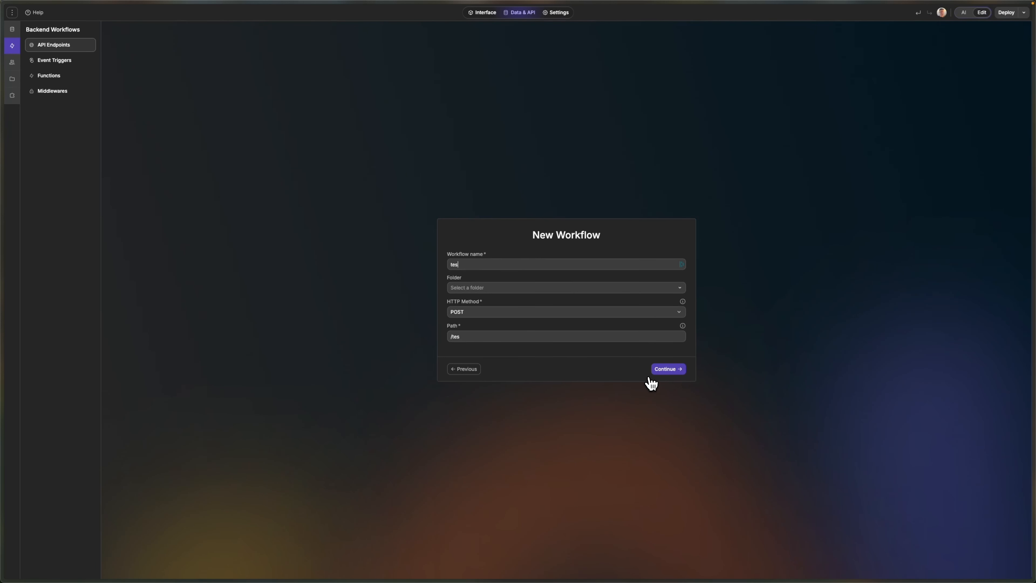
{"action": "left_click", "coordinate": [668, 368]}
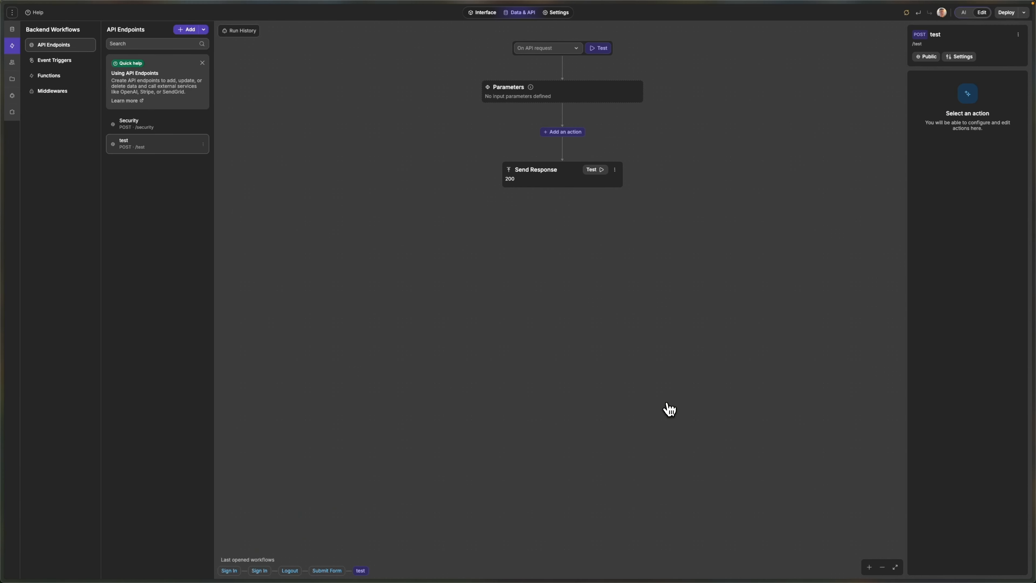
Add a Xano API Request action for the Events API group to the test endpoint, followed by a Set User authentication action
{"action": "left_click", "coordinate": [563, 131]}
{"action": "mouse_move", "coordinate": [572, 225]}
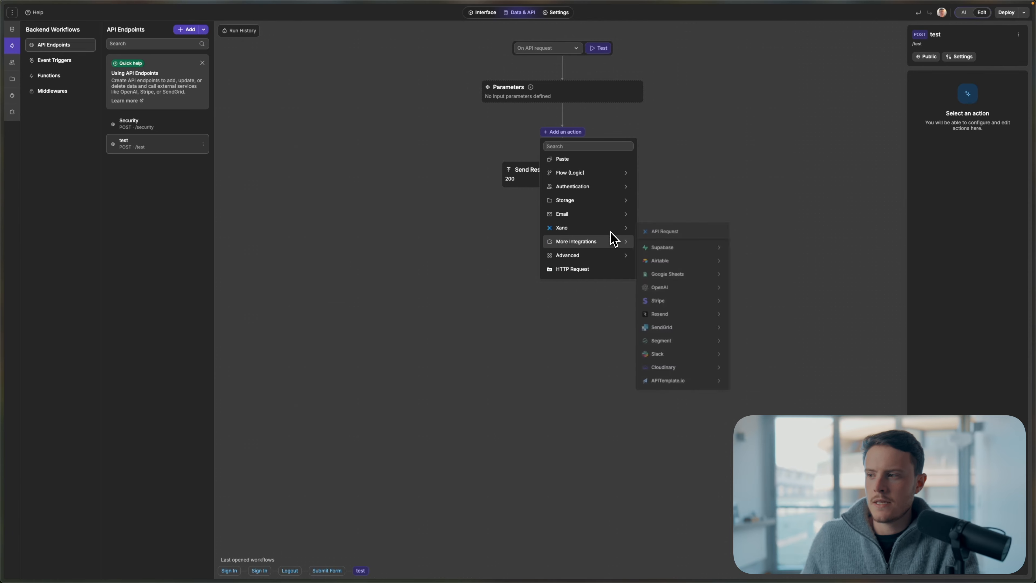
{"action": "left_click", "coordinate": [648, 236]}
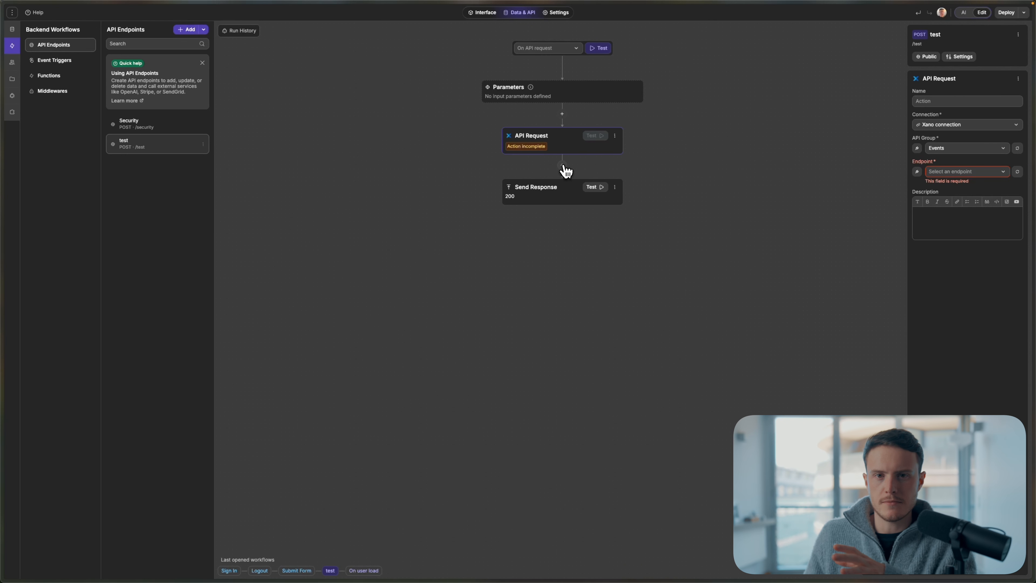
{"action": "left_click", "coordinate": [565, 167]}
{"action": "mouse_move", "coordinate": [621, 223]}
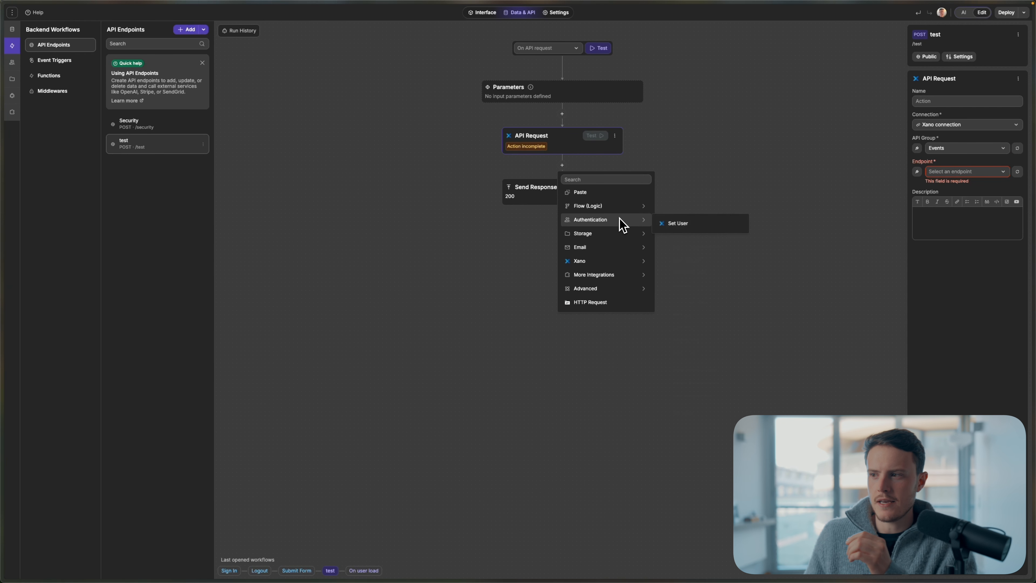
{"action": "left_click", "coordinate": [674, 225]}
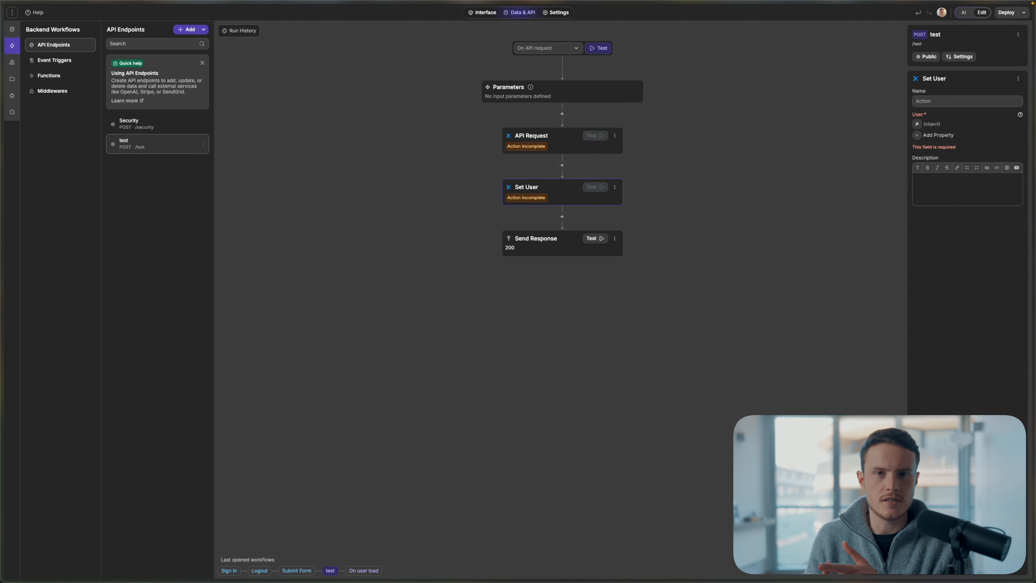
{"action": "left_click", "coordinate": [625, 218]}
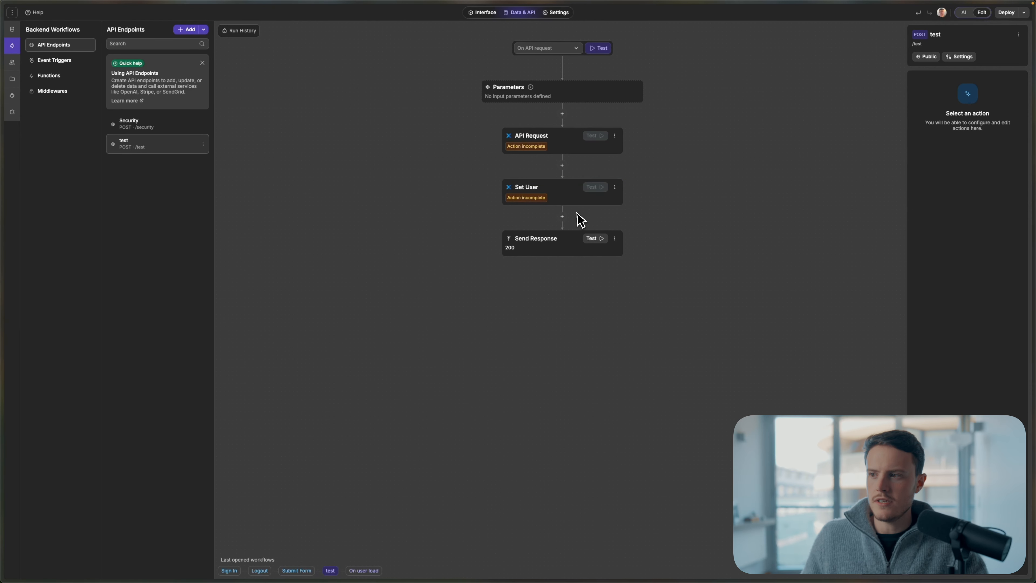
Add a Create workflow variable action after Set User, and expand the authenticated user's data in its initial value formula editor
{"action": "left_click", "coordinate": [563, 216]}
{"action": "type", "text": "work"}
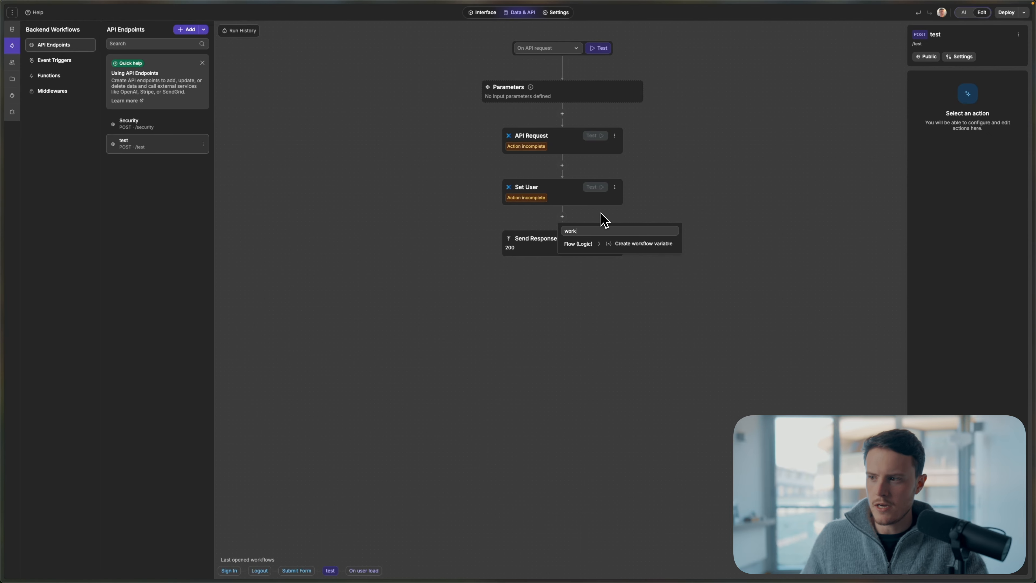
{"action": "left_click", "coordinate": [623, 244]}
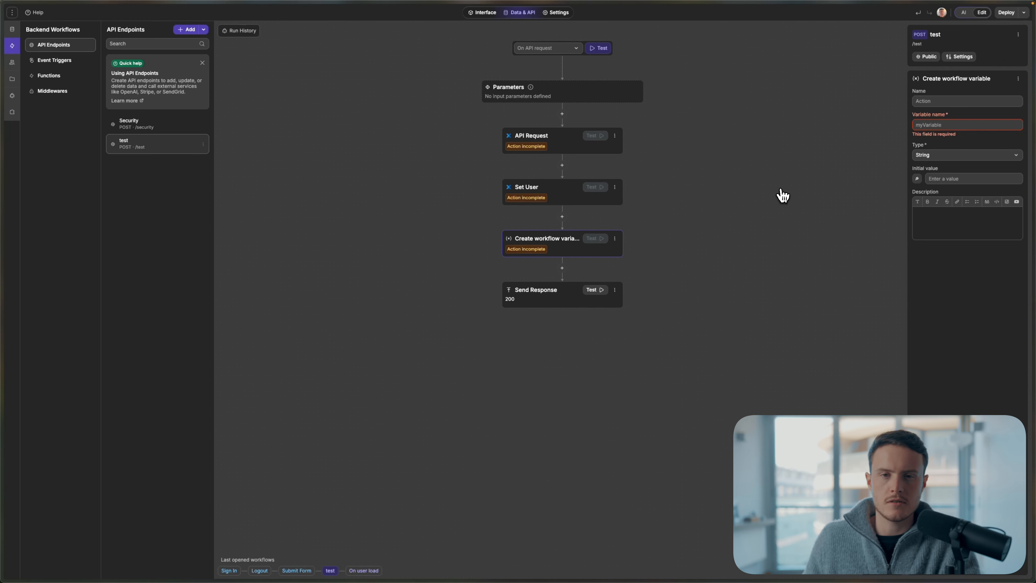
{"action": "left_click", "coordinate": [917, 180]}
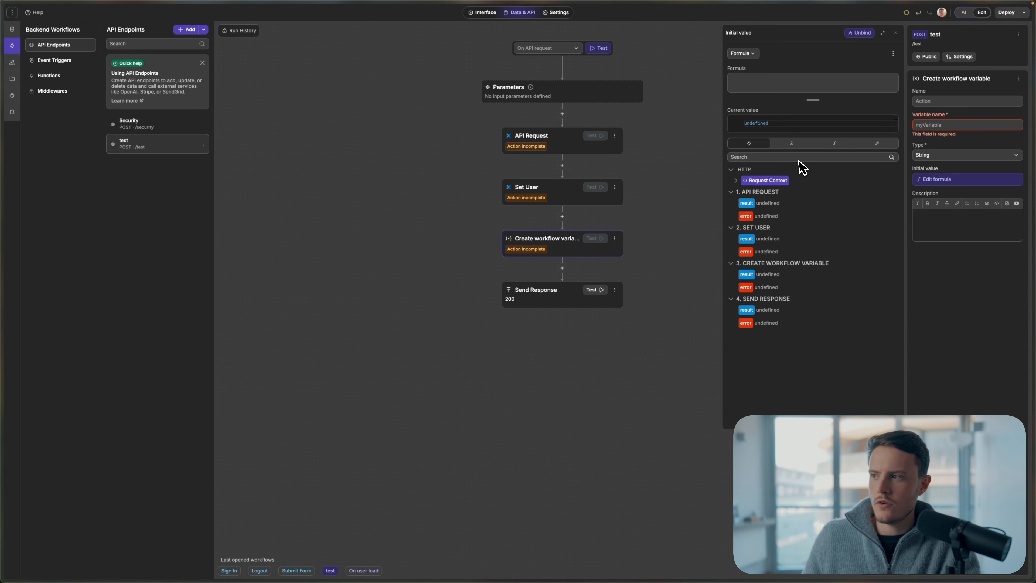
{"action": "left_click", "coordinate": [793, 145]}
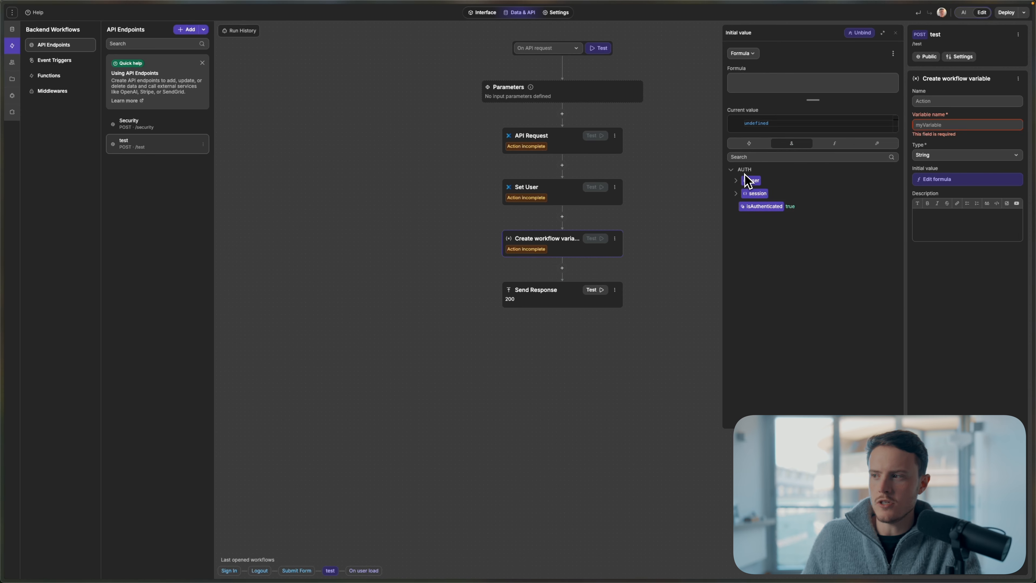
{"action": "left_click", "coordinate": [736, 181]}
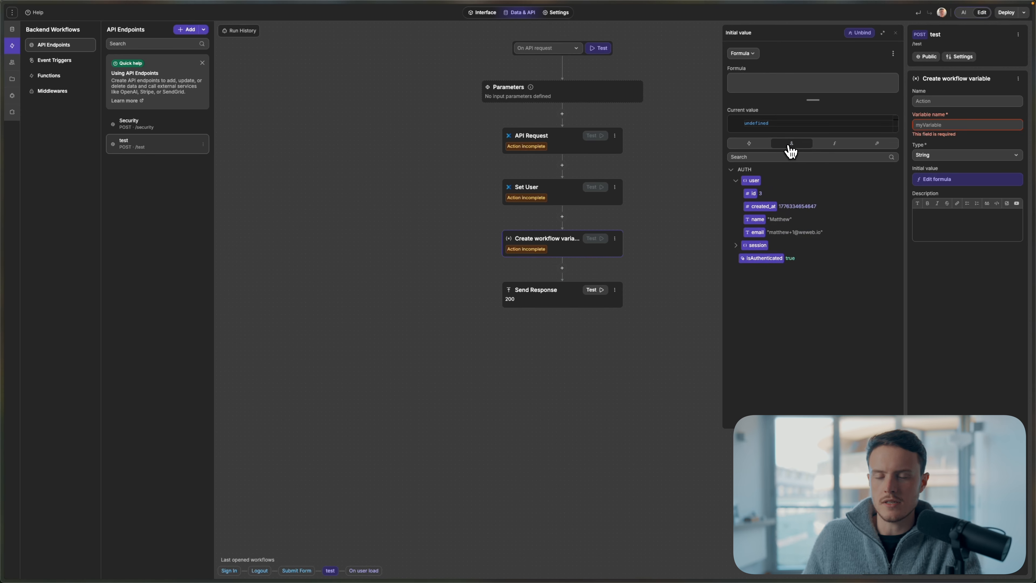